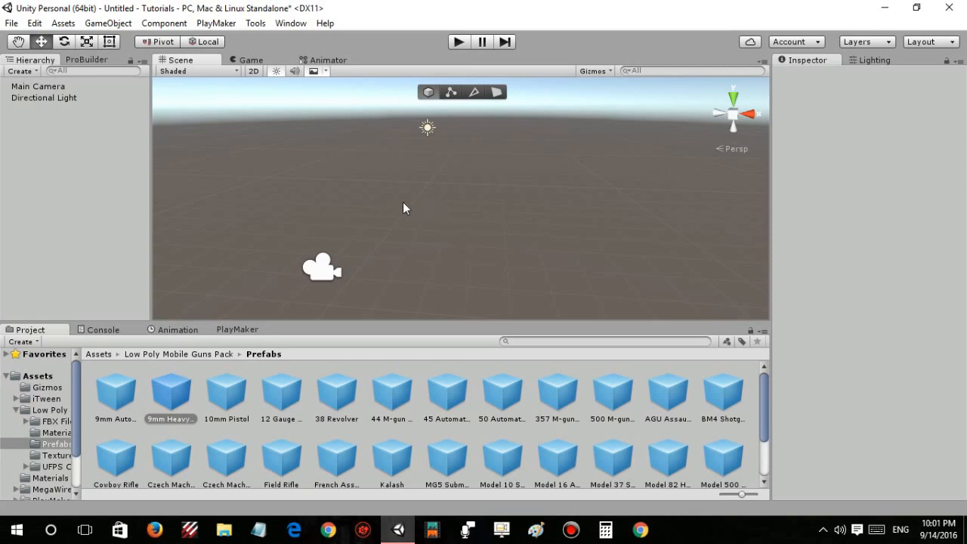
# - Show the root Assets folder and delete the Main Camera from the scene
pyautogui.click(99, 354)
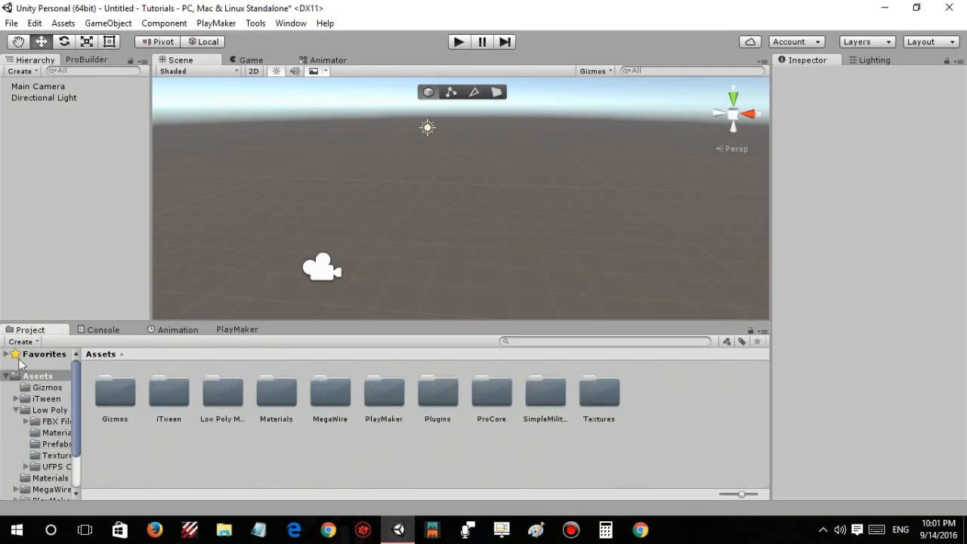
pyautogui.keyDown('alt'); pyautogui.moveTo(438, 202); pyautogui.dragTo(487, 169); pyautogui.keyUp('alt')
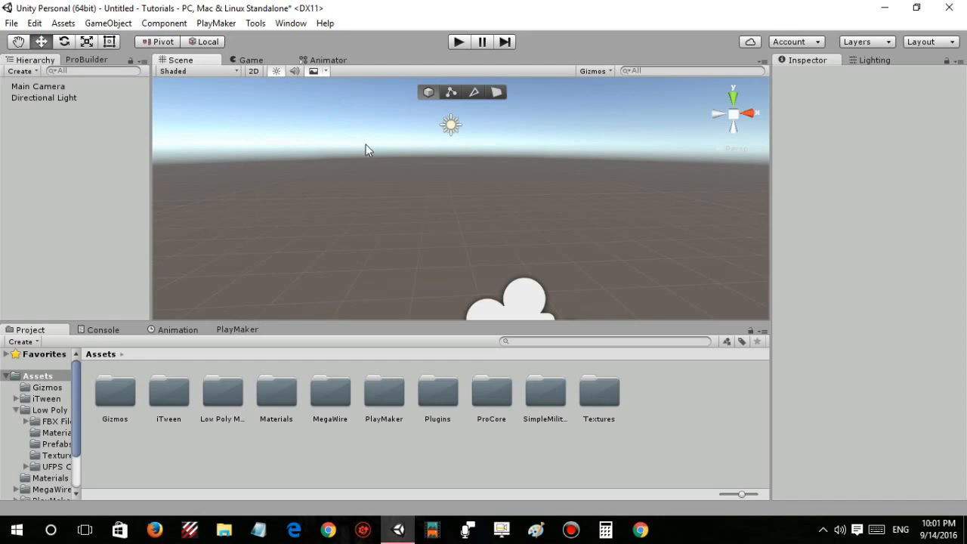
pyautogui.moveTo(414, 183)
pyautogui.keyDown('alt'); pyautogui.mouseDown()
pyautogui.moveTo(434, 219)
pyautogui.moveTo(448, 220)
pyautogui.moveTo(423, 193)
pyautogui.mouseUp(); pyautogui.keyUp('alt')
pyautogui.click(45, 86)
pyautogui.press('Delete')
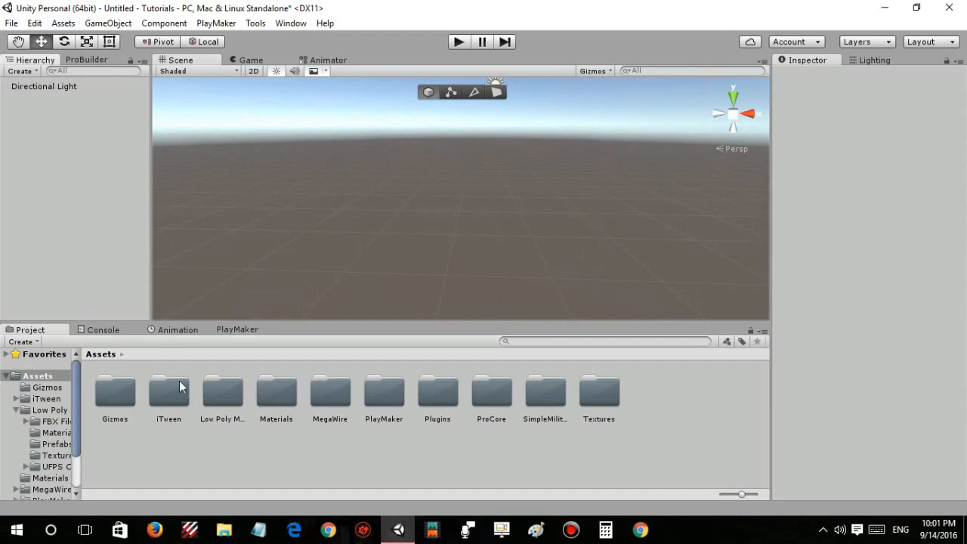
# - Import the complete Characters standard asset package into the project
pyautogui.click(568, 340)
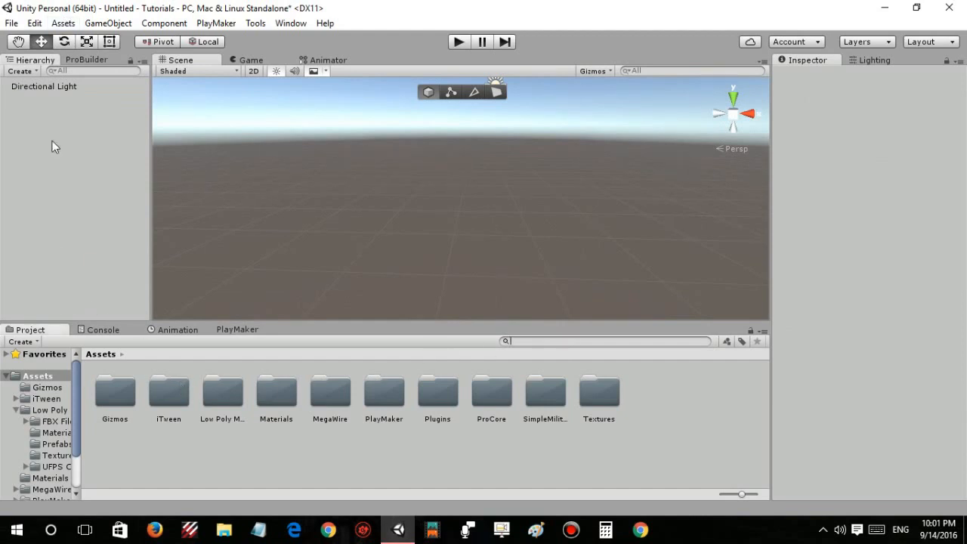
pyautogui.click(63, 23)
pyautogui.moveTo(139, 145)
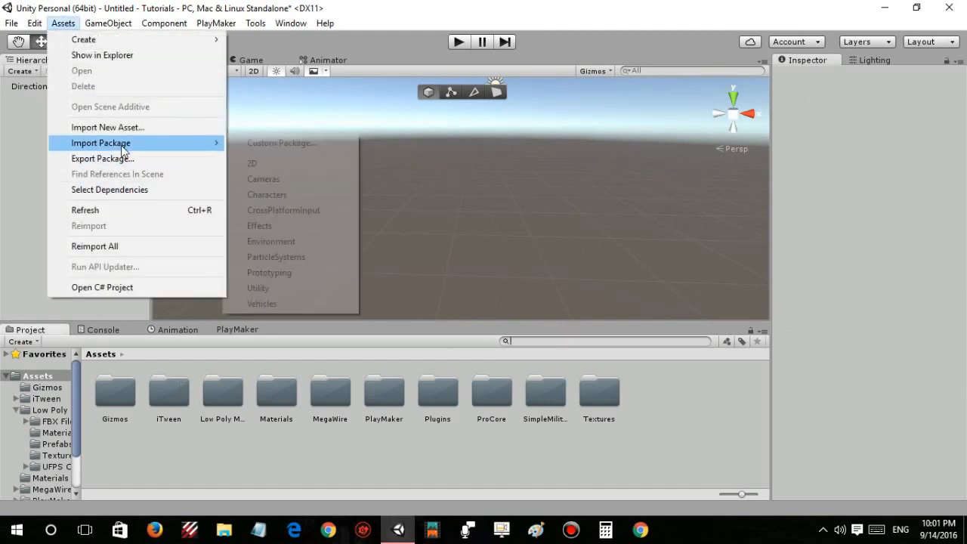
pyautogui.click(261, 195)
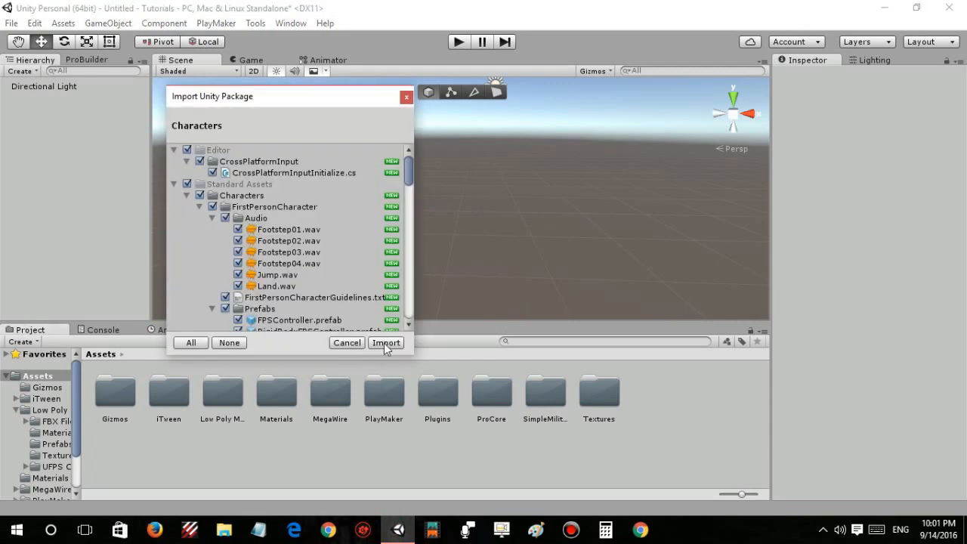
pyautogui.click(385, 342)
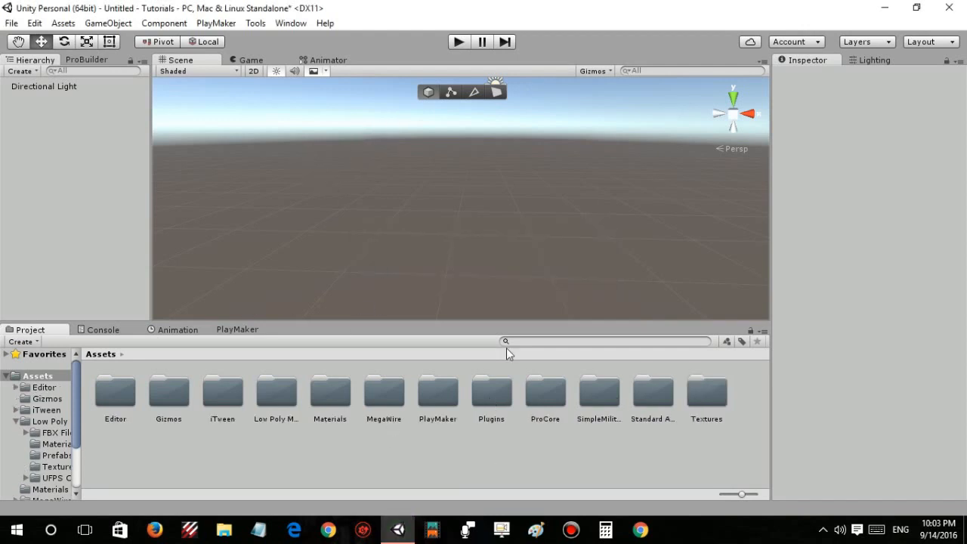
# - Add the RigidBodyFPSController prefab, found by searching the assets for "rigid", to the scene and reset its Transform
pyautogui.click(531, 340)
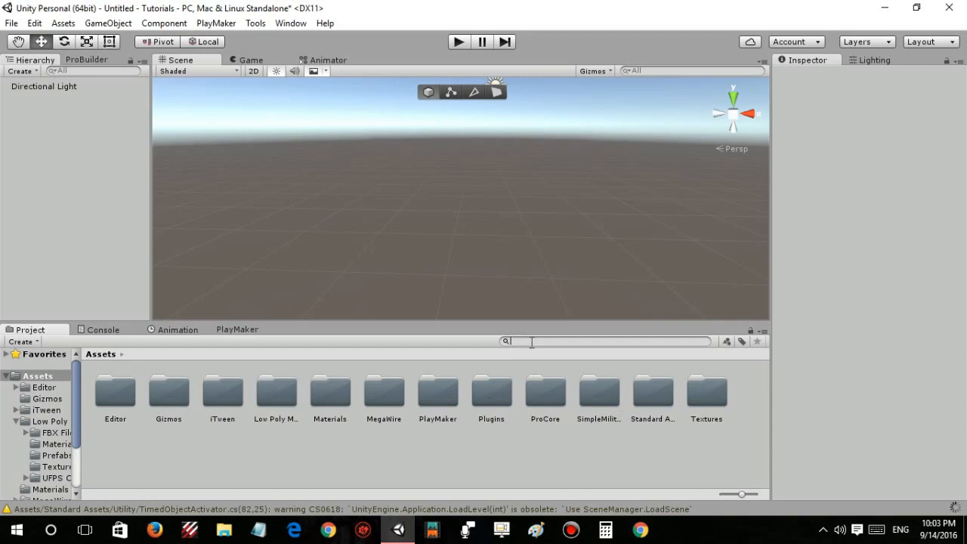
pyautogui.write('rigid')
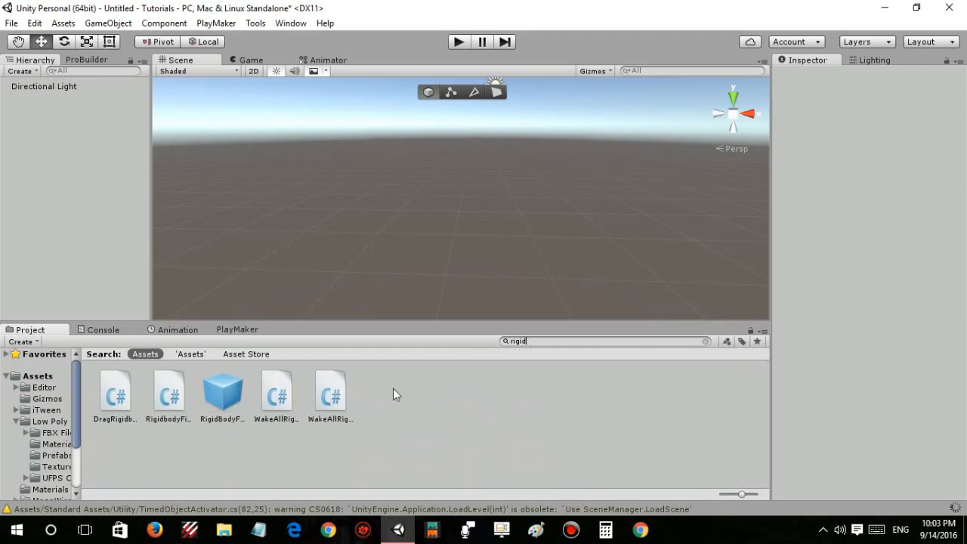
pyautogui.moveTo(219, 400); pyautogui.dragTo(462, 216)
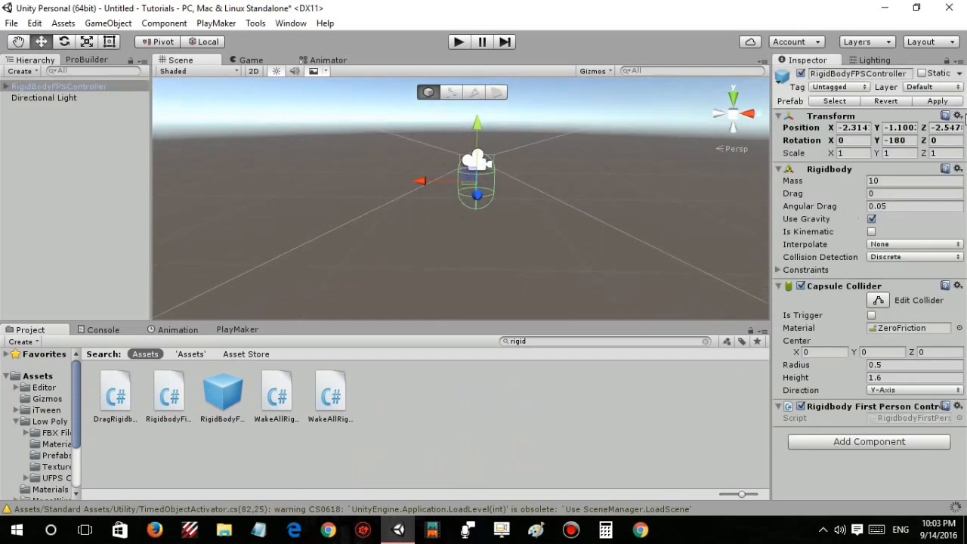
pyautogui.click(956, 115)
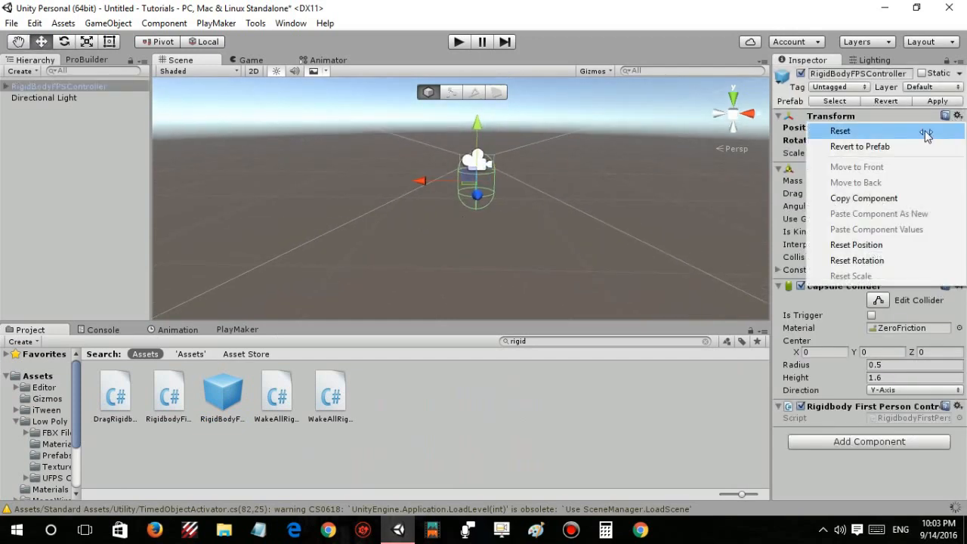
pyautogui.click(926, 131)
# - Create a 3D Plane in the scene and reset its Transform to the origin
pyautogui.rightClick(109, 163)
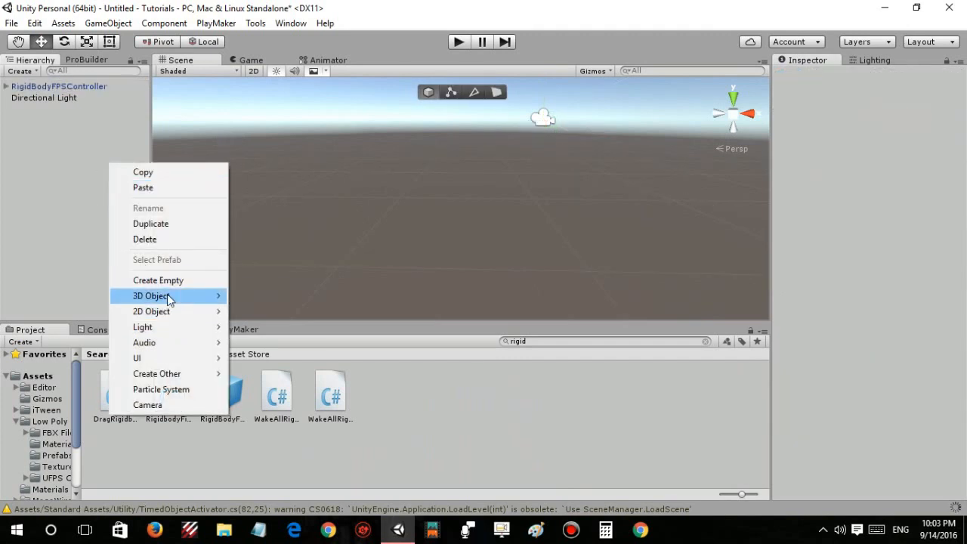
pyautogui.moveTo(168, 298)
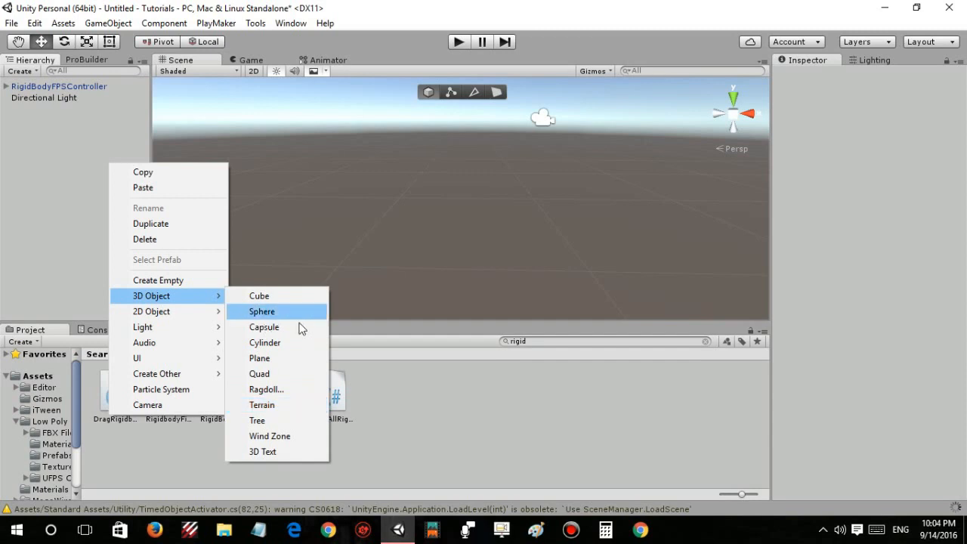
pyautogui.click(273, 361)
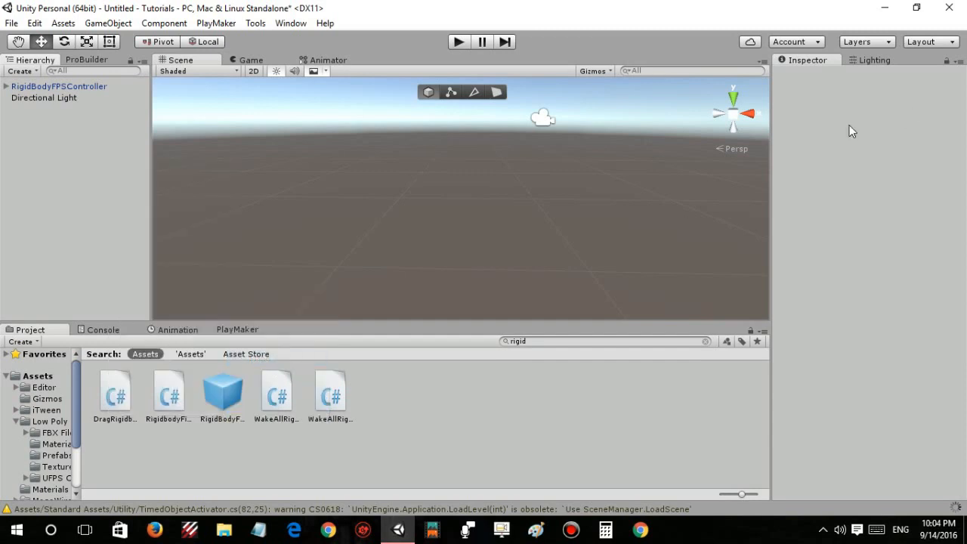
pyautogui.moveTo(487, 215); pyautogui.dragTo(541, 201, button='right')
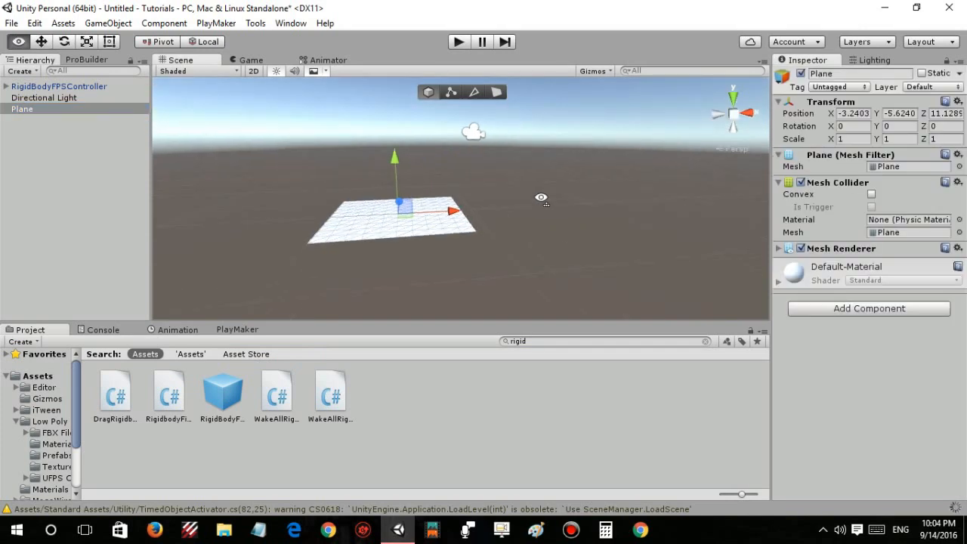
pyautogui.click(958, 102)
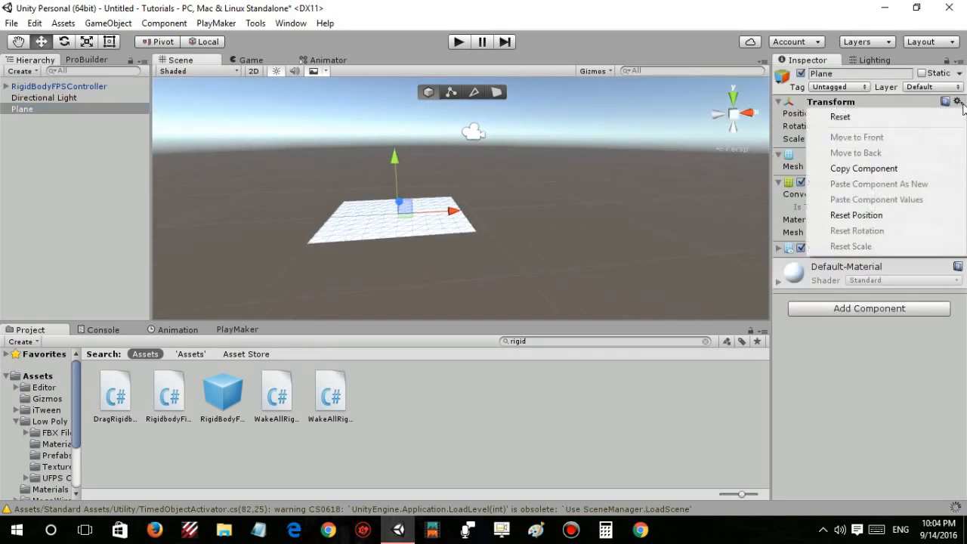
pyautogui.click(926, 119)
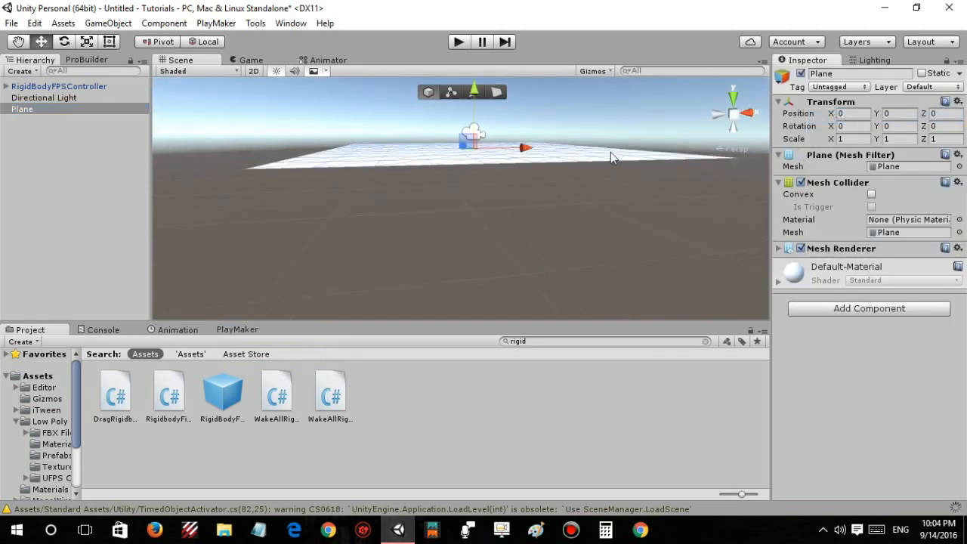
pyautogui.scroll(6, 574, 158)
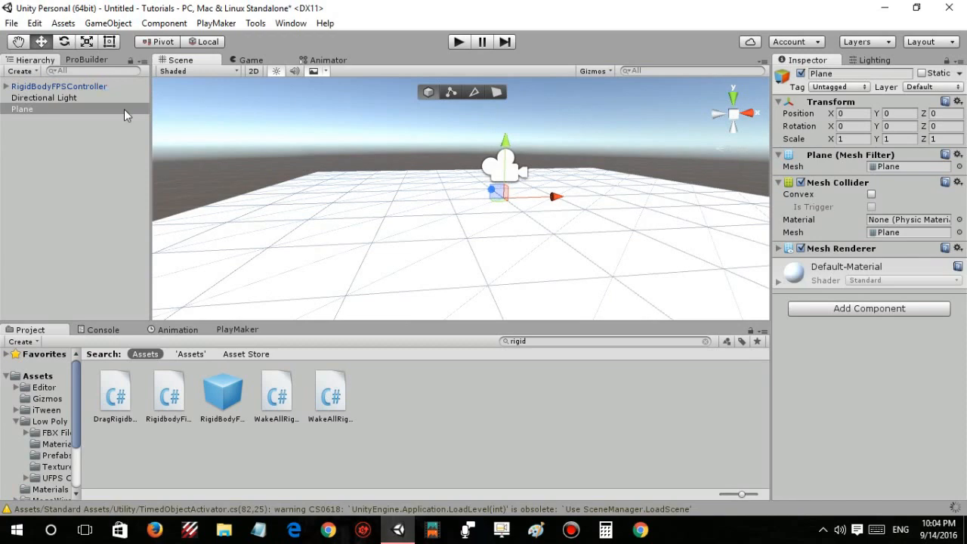
# - Raise the RigidBodyFPSController above the plane to a Y position of about 0.93
pyautogui.doubleClick(76, 88)
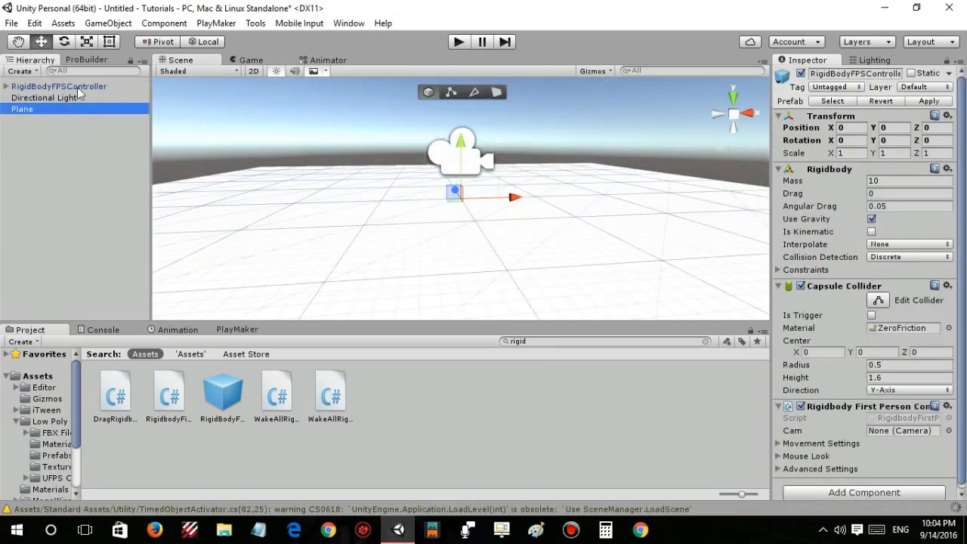
pyautogui.press('s')
pyautogui.moveTo(578, 210); pyautogui.dragTo(565, 174, button='right')
pyautogui.moveTo(484, 146); pyautogui.dragTo(495, 120)
pyautogui.click(495, 121)
pyautogui.moveTo(495, 121); pyautogui.dragTo(524, 215, button='right')
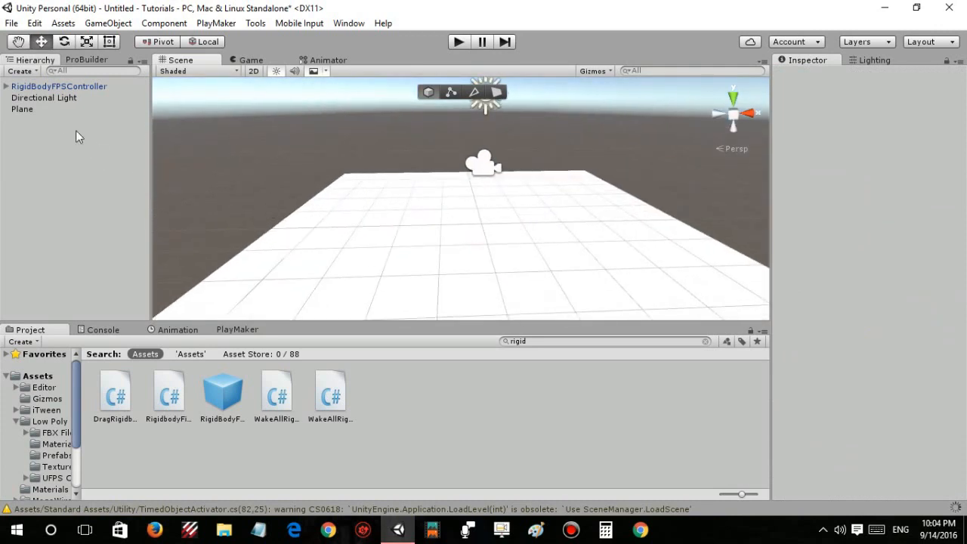
# - Set the Directional Light's intensity to 0.5
pyautogui.click(54, 98)
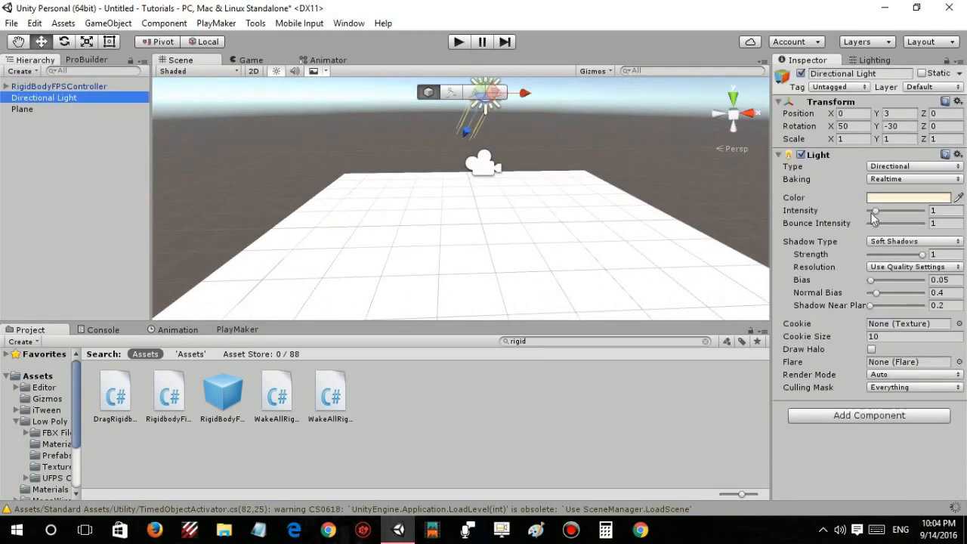
pyautogui.moveTo(872, 215); pyautogui.dragTo(868, 214)
pyautogui.click(939, 210)
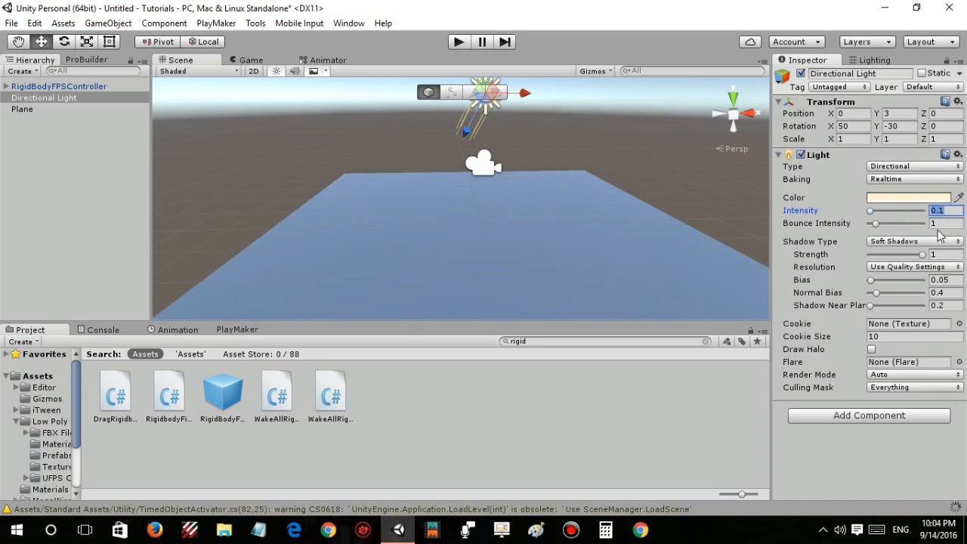
pyautogui.write('.')
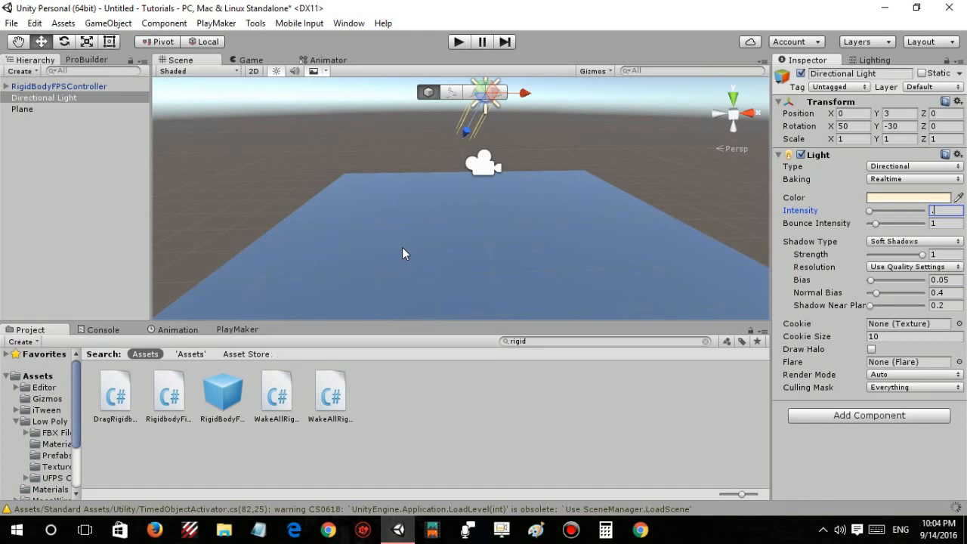
pyautogui.write('5.')
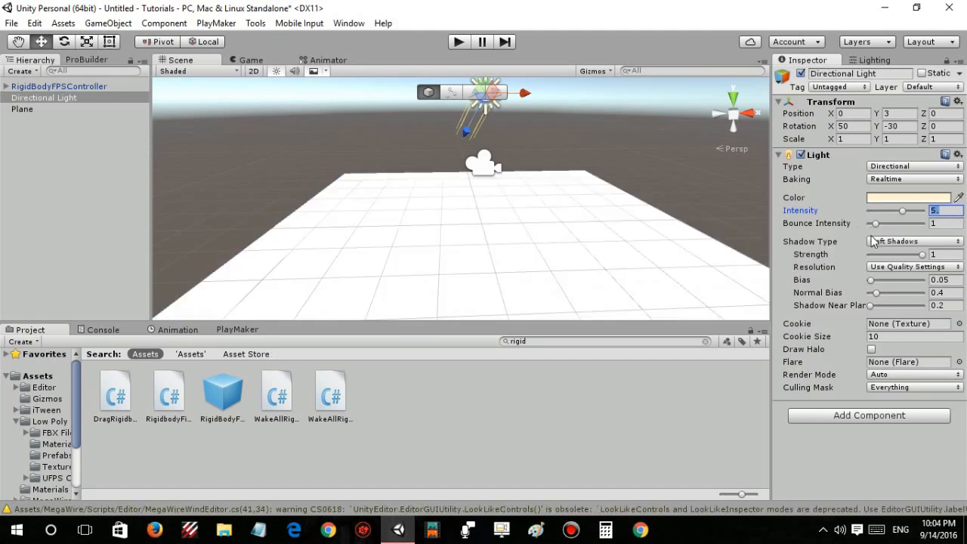
pyautogui.write('.5')
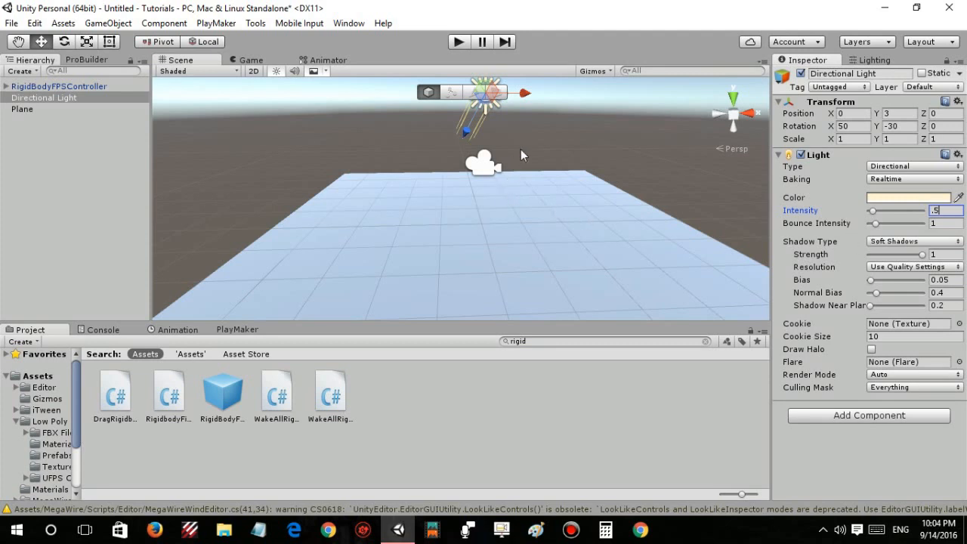
pyautogui.click(550, 147)
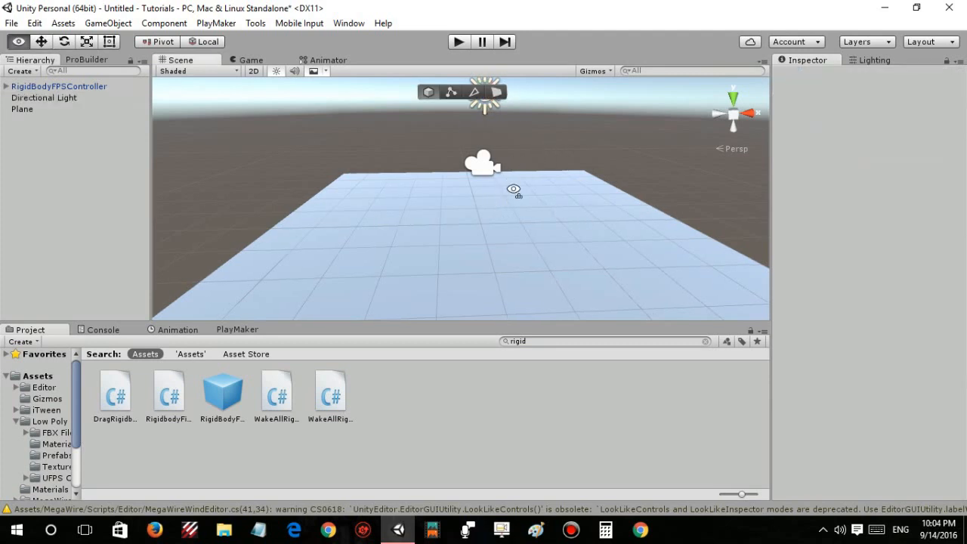
# - Try an X rotation of -50 on the Directional Light in the Game view, and restore it to 50
pyautogui.keyDown('alt'); pyautogui.moveTo(513, 190); pyautogui.dragTo(490, 187); pyautogui.keyUp('alt')
pyautogui.click(121, 100)
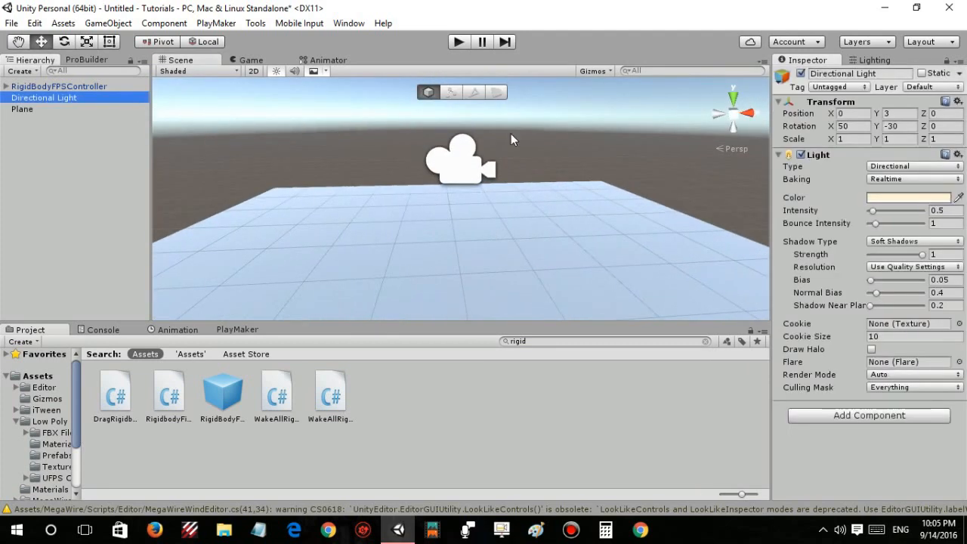
pyautogui.click(859, 126)
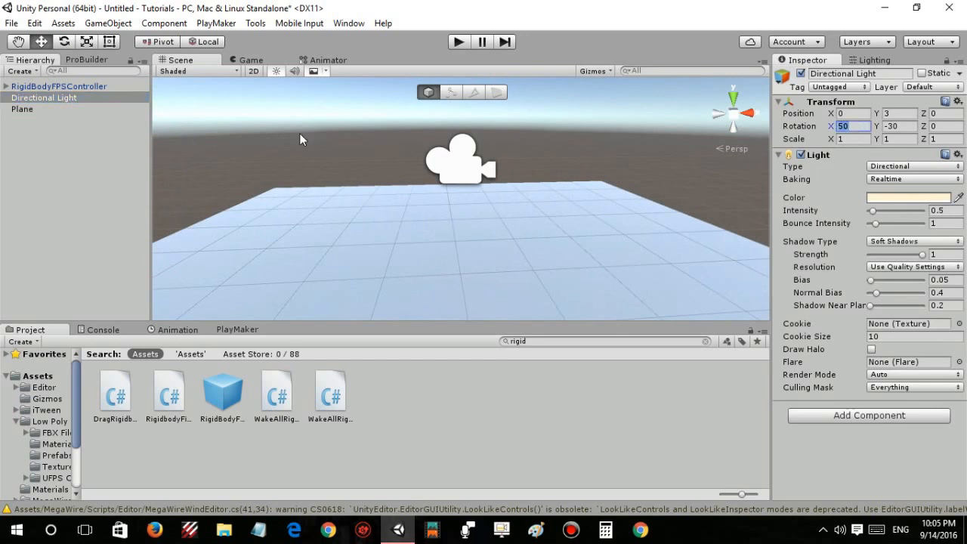
pyautogui.click(245, 61)
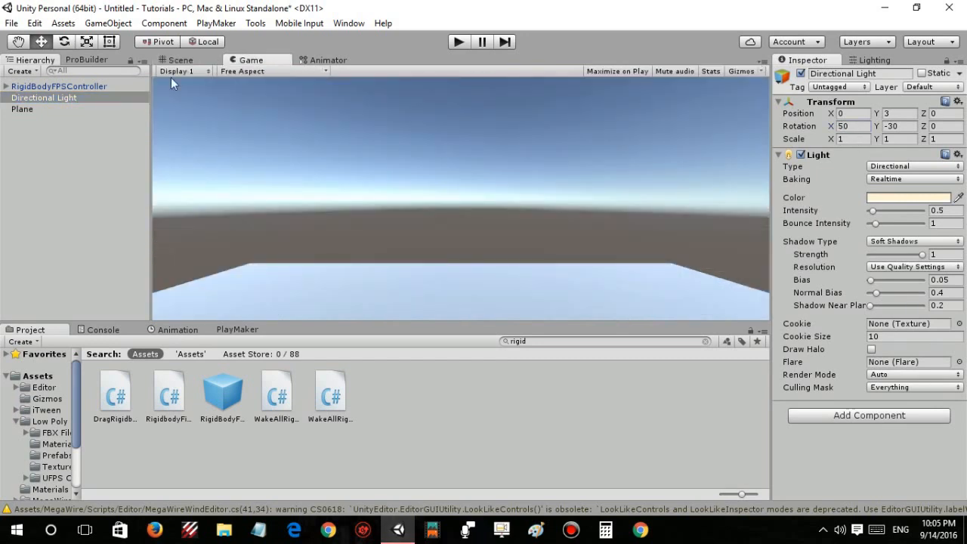
pyautogui.click(123, 99)
pyautogui.click(856, 127)
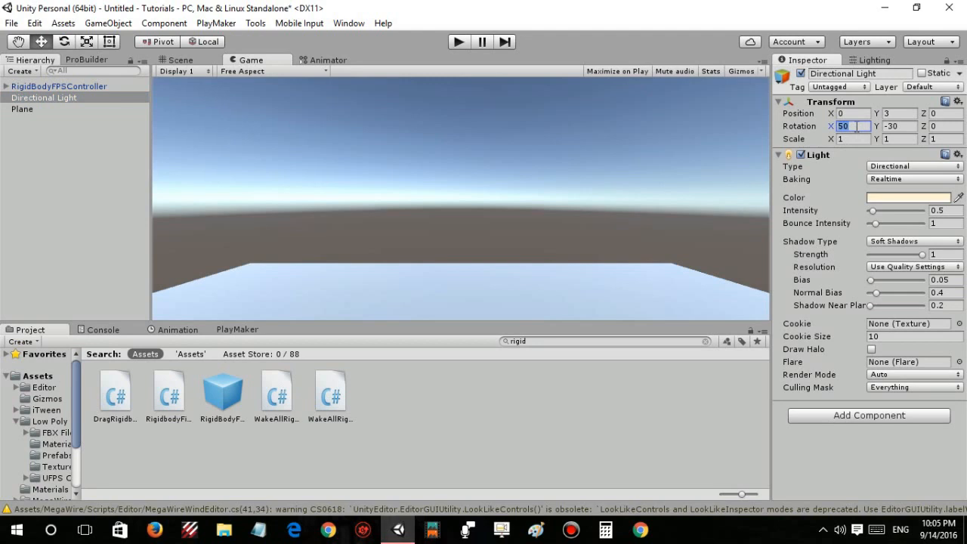
pyautogui.write('-50')
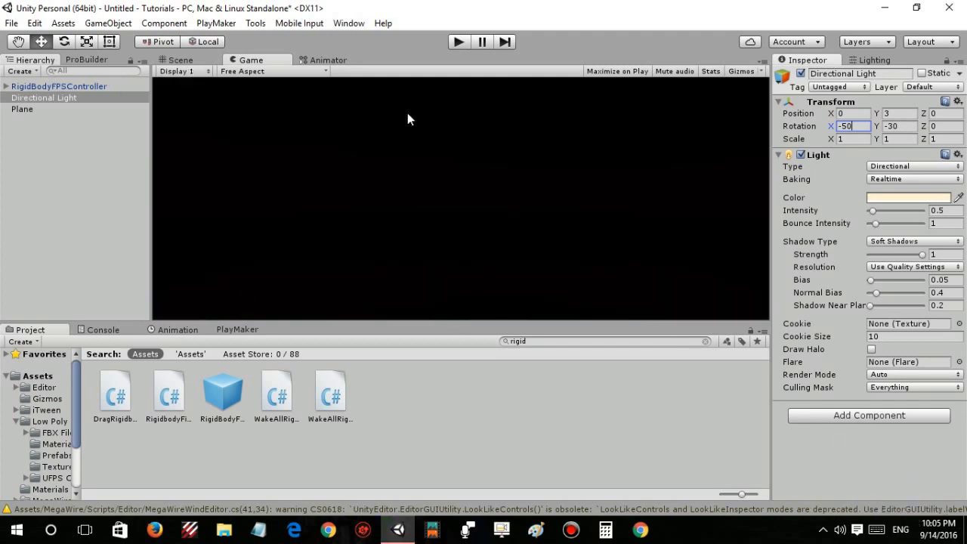
pyautogui.press('Return')
pyautogui.write('50')
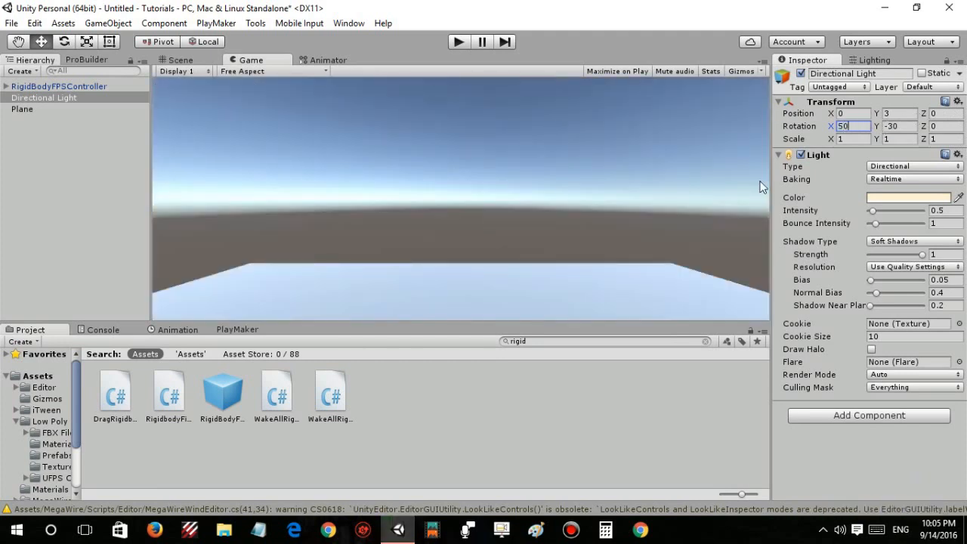
# - Rename the RigidBodyFPSController object in the scene as Player and keep it selected
pyautogui.click(58, 86)
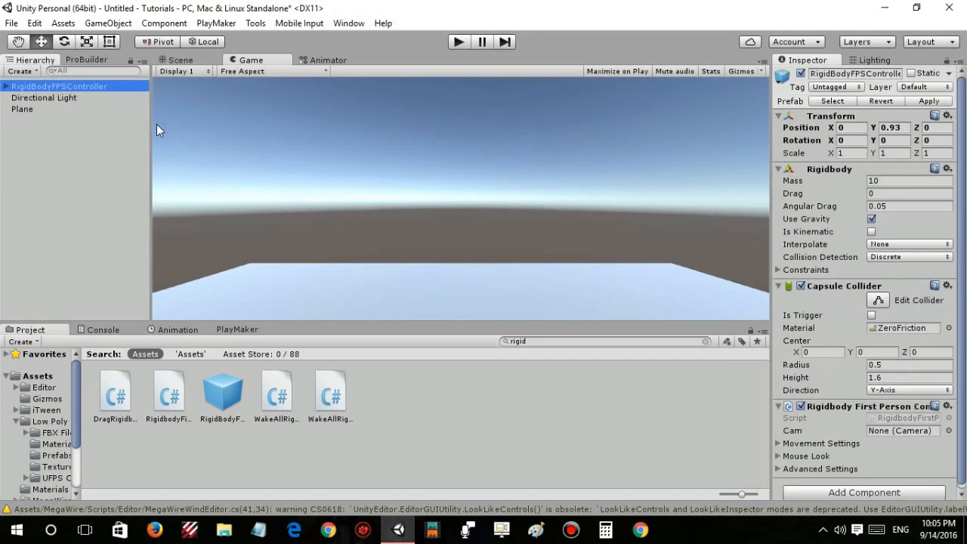
pyautogui.press('F2')
pyautogui.write('Pls')
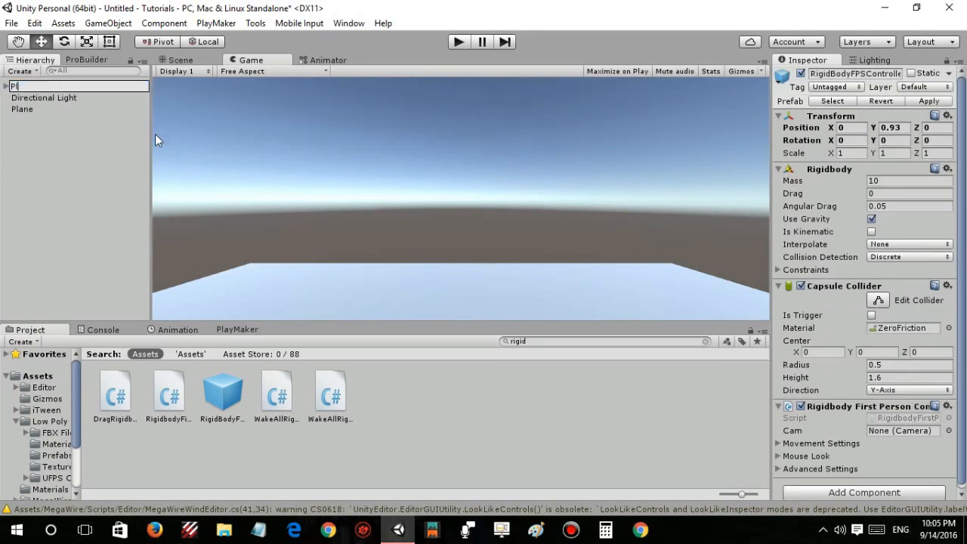
pyautogui.press('BackSpace')
pyautogui.press('BackSpace')
pyautogui.write('layer')
pyautogui.click(21, 127)
pyautogui.click(30, 87)
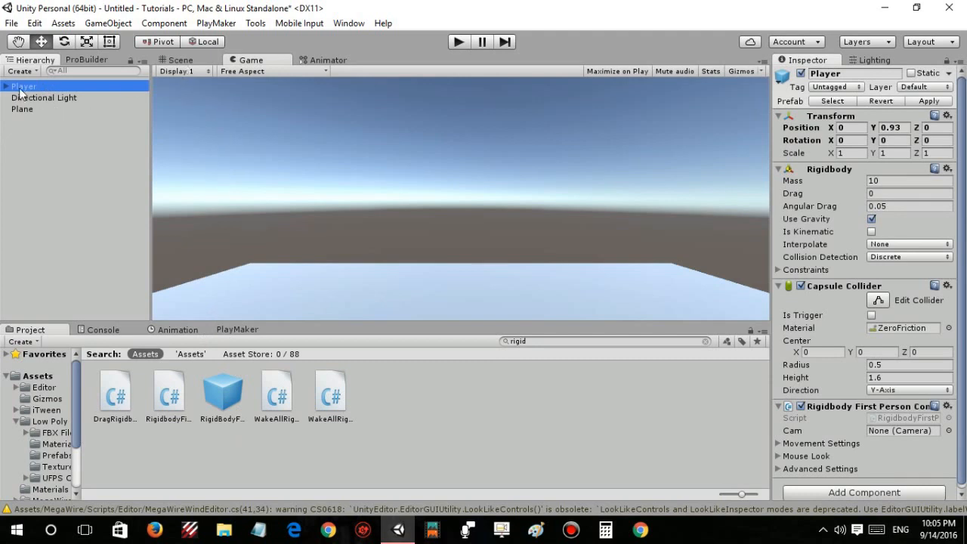
# - Build a ProBuilder cube with dimensions 1 × 1 × 1 above the plane and close the Shape Tool
pyautogui.click(22, 142)
pyautogui.click(78, 61)
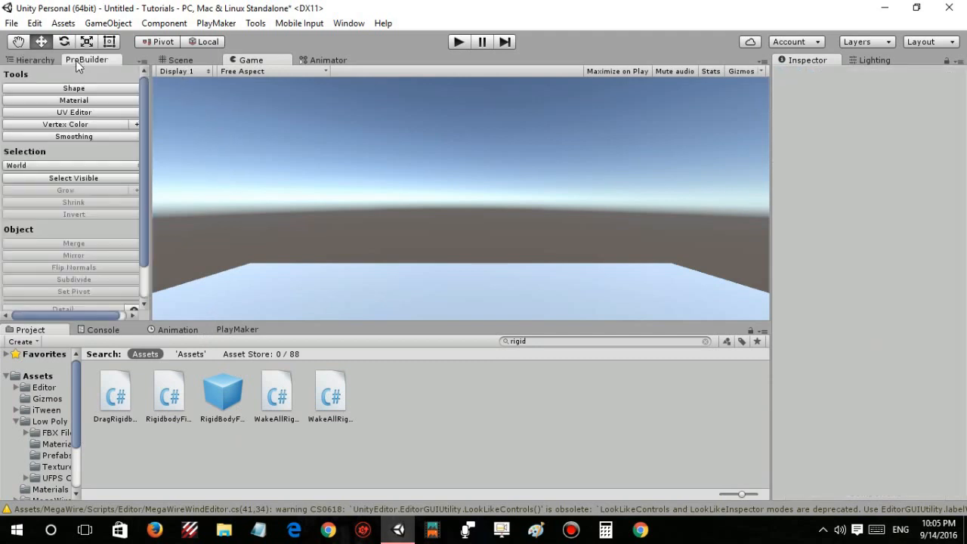
pyautogui.click(181, 59)
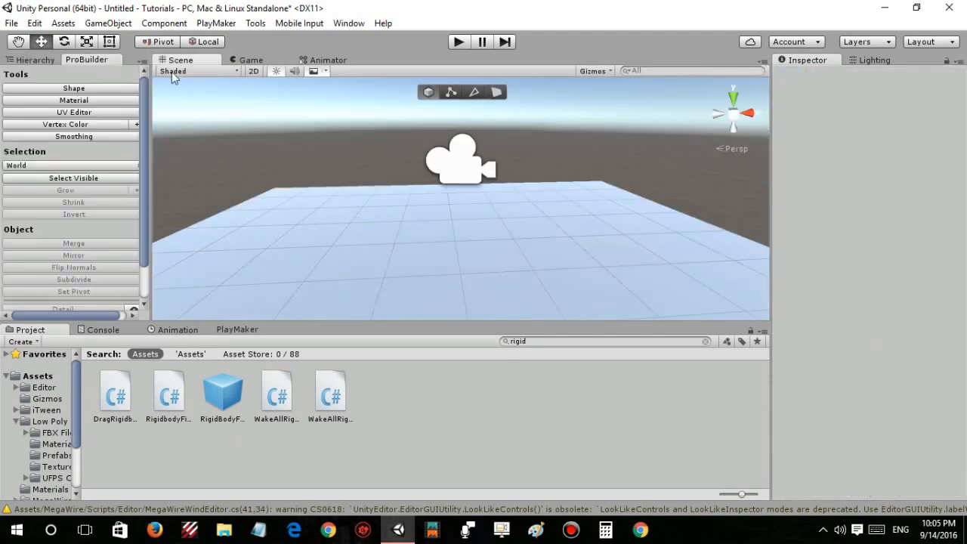
pyautogui.click(94, 90)
pyautogui.press('w')
pyautogui.press('d')
pyautogui.moveTo(461, 217); pyautogui.dragTo(437, 207, button='right')
pyautogui.press('s')
pyautogui.click(708, 265)
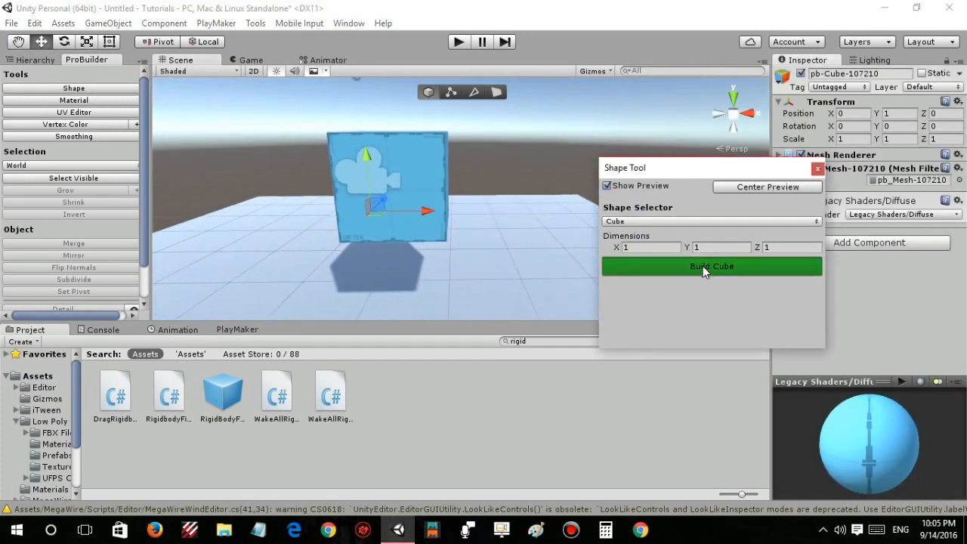
pyautogui.click(818, 170)
# - Move the new cube along the Z axis to a position of about -0.97
pyautogui.press('w')
pyautogui.moveTo(551, 188); pyautogui.dragTo(669, 207, button='right')
pyautogui.press('d')
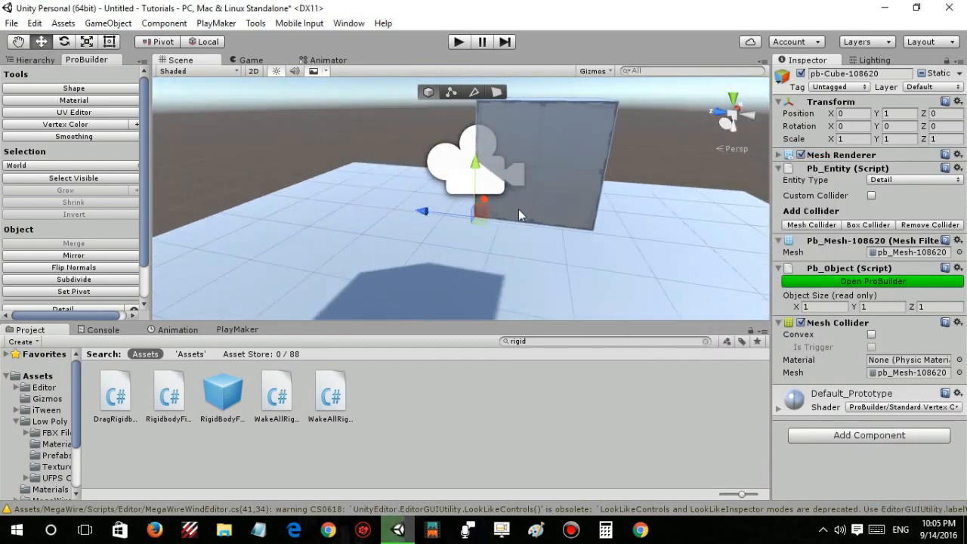
pyautogui.moveTo(425, 211); pyautogui.dragTo(525, 207)
pyautogui.press('f')
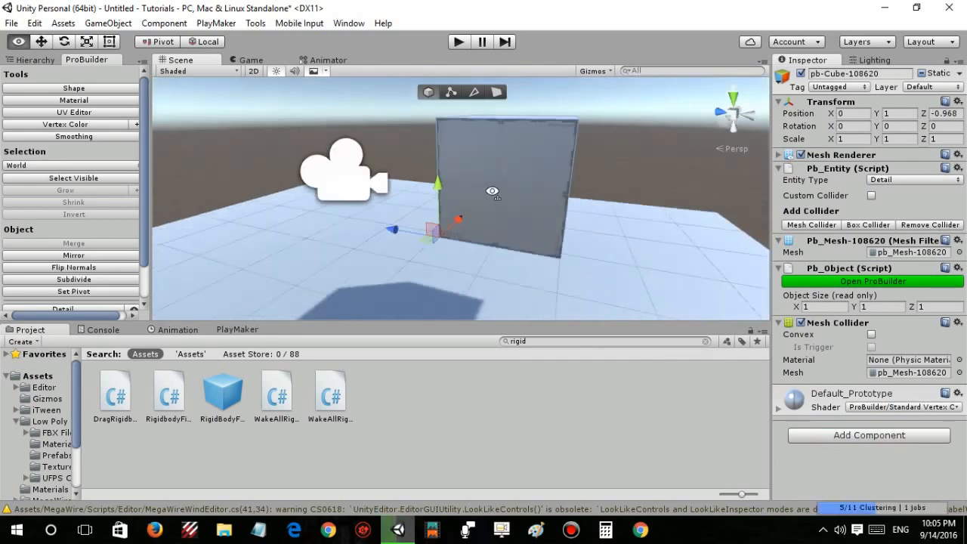
# - Select edges of the cube in edge mode and scale them inward to make it about 0.85 wide in X
pyautogui.press('r')
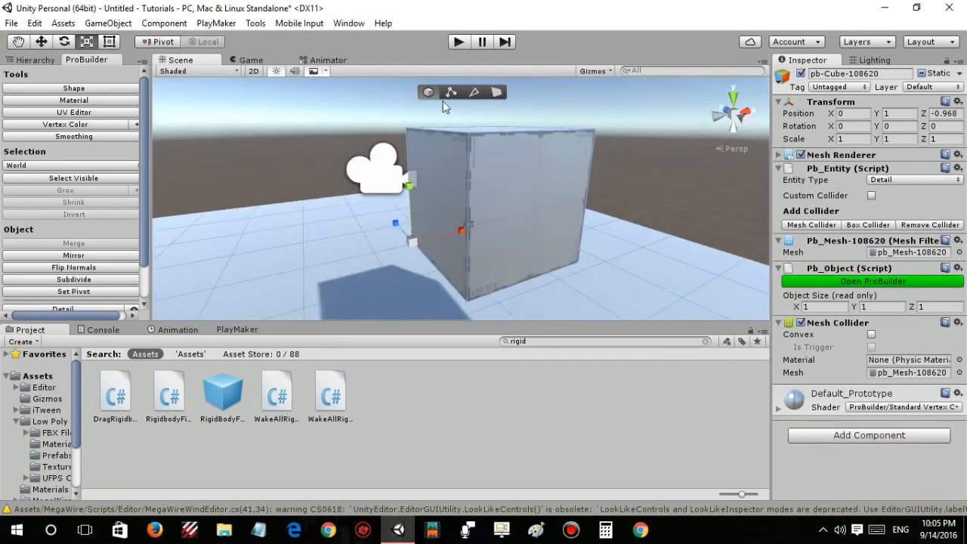
pyautogui.click(475, 92)
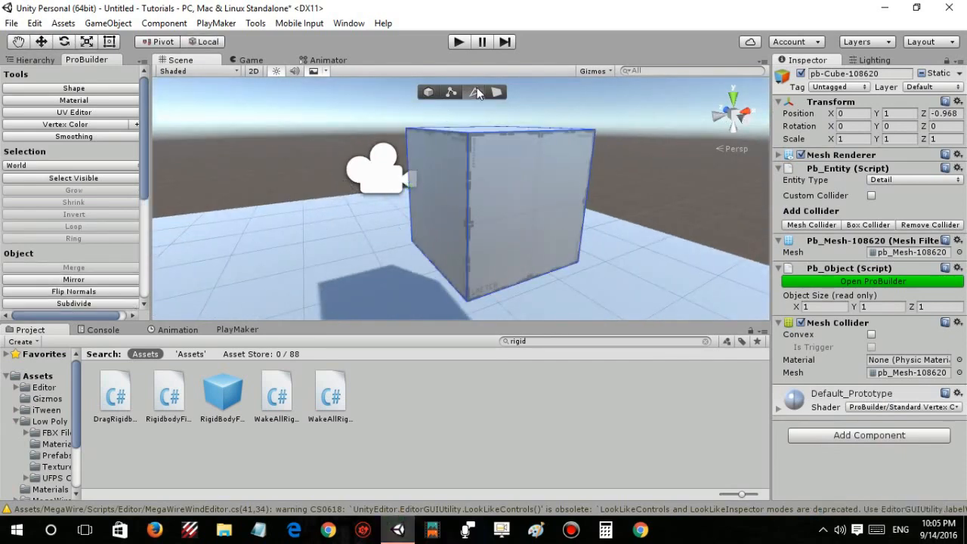
pyautogui.click(448, 280)
pyautogui.keyDown('alt'); pyautogui.moveTo(448, 280); pyautogui.dragTo(454, 254); pyautogui.keyUp('alt')
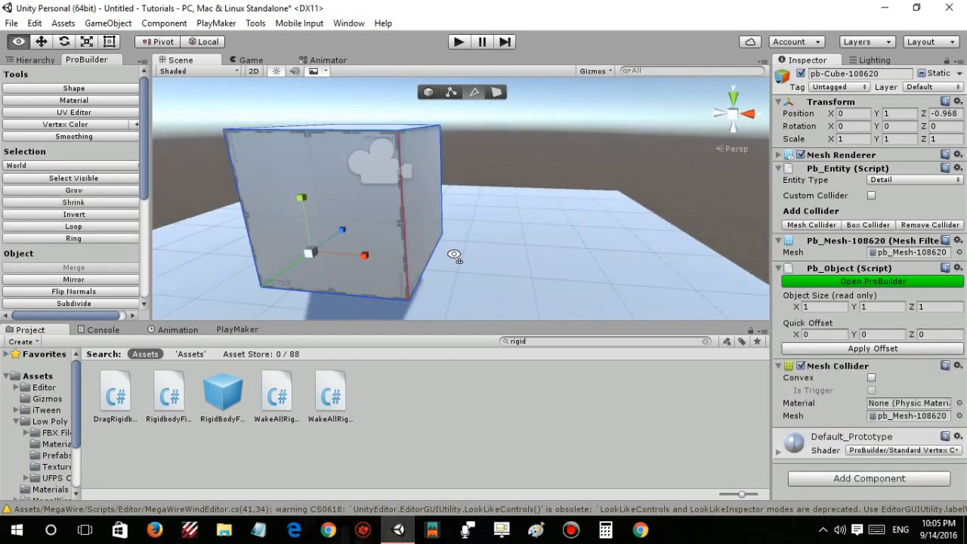
pyautogui.click(434, 258)
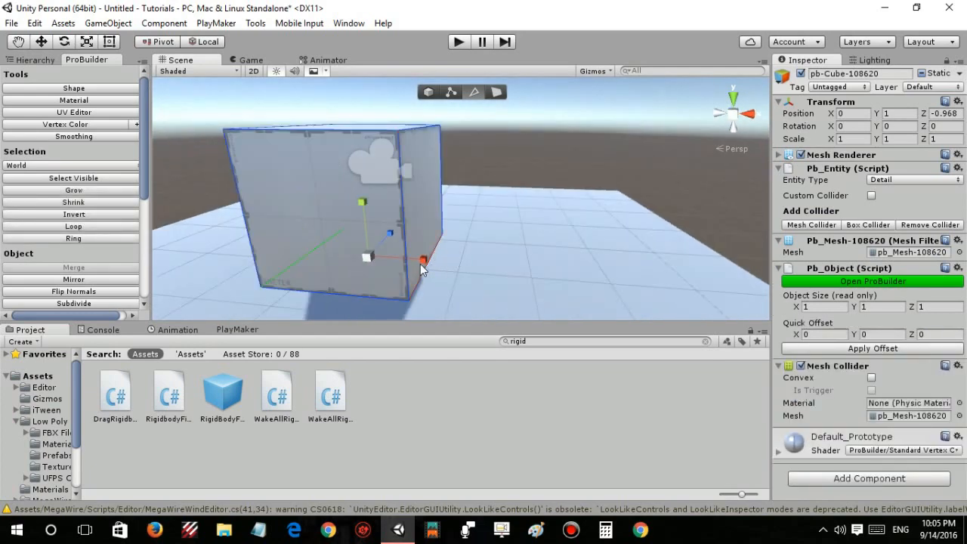
pyautogui.moveTo(414, 261); pyautogui.dragTo(520, 248)
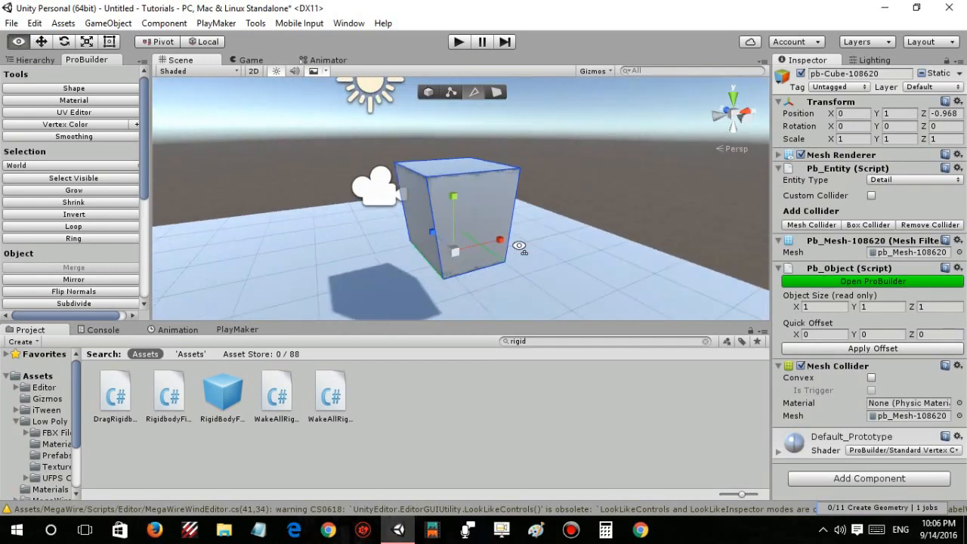
pyautogui.click(421, 176)
pyautogui.keyDown('alt'); pyautogui.moveTo(421, 176); pyautogui.dragTo(518, 223); pyautogui.keyUp('alt')
pyautogui.click(457, 212)
pyautogui.press('w')
# - Extrude the cube's top face upward into a grip about 2.24 units tall
pyautogui.click(492, 96)
pyautogui.click(445, 245)
pyautogui.keyDown('shift'); pyautogui.moveTo(462, 194); pyautogui.dragTo(547, 101); pyautogui.keyUp('shift')
pyautogui.keyDown('alt'); pyautogui.moveTo(462, 141); pyautogui.dragTo(505, 207); pyautogui.keyUp('alt')
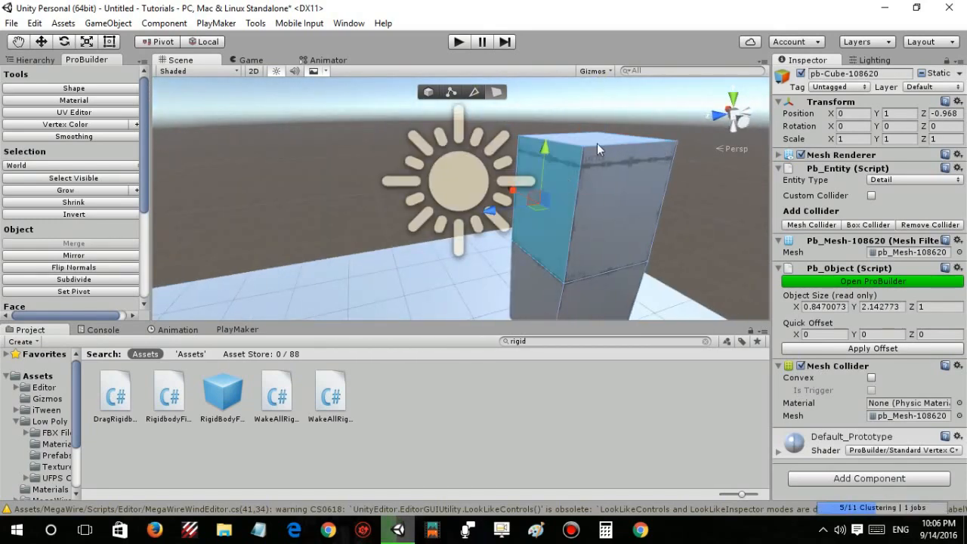
pyautogui.moveTo(597, 107)
pyautogui.mouseDown()
pyautogui.moveTo(588, 150)
pyautogui.moveTo(601, 88)
pyautogui.mouseUp()
# - Extrude the side face of the grip's top segment horizontally into a barrel, making the object about 3.57 units long in Z
pyautogui.click(555, 149)
pyautogui.keyDown('shift'); pyautogui.moveTo(509, 164); pyautogui.dragTo(314, 176); pyautogui.keyUp('shift')
pyautogui.moveTo(370, 187); pyautogui.dragTo(471, 167, button='right')
pyautogui.moveTo(468, 166); pyautogui.dragTo(372, 165)
pyautogui.moveTo(373, 165); pyautogui.dragTo(321, 174, button='right')
pyautogui.moveTo(325, 155); pyautogui.dragTo(353, 154)
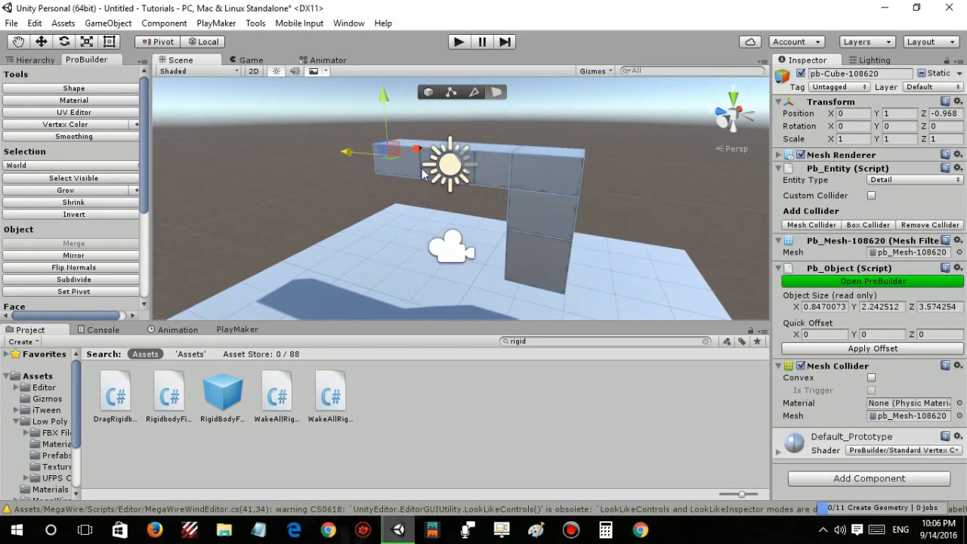
# - Subdivide the grip's front face directly below the barrel into four smaller faces
pyautogui.moveTo(410, 179); pyautogui.dragTo(434, 116, button='right')
pyautogui.moveTo(495, 130); pyautogui.dragTo(609, 137, button='right')
pyautogui.click(579, 144)
pyautogui.scroll(-5, 70, 159)
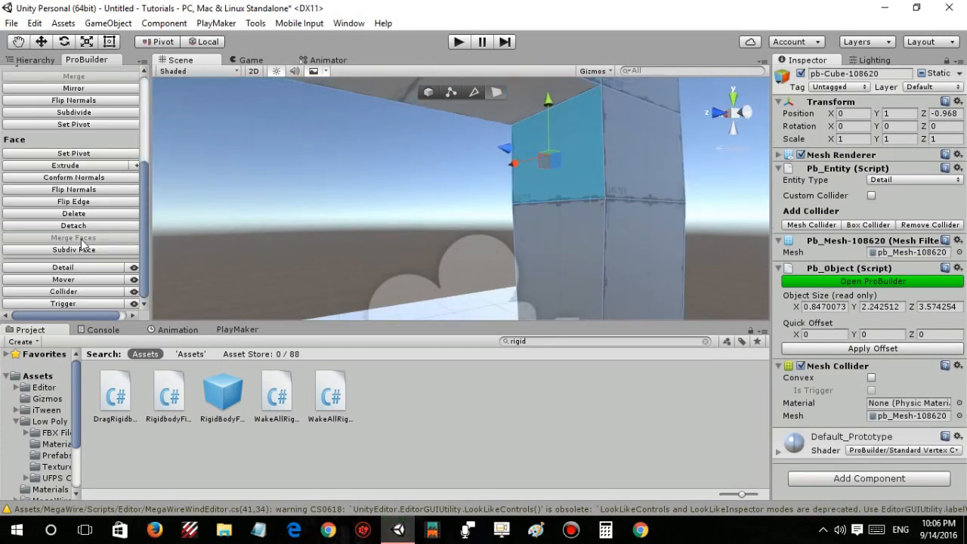
pyautogui.click(74, 250)
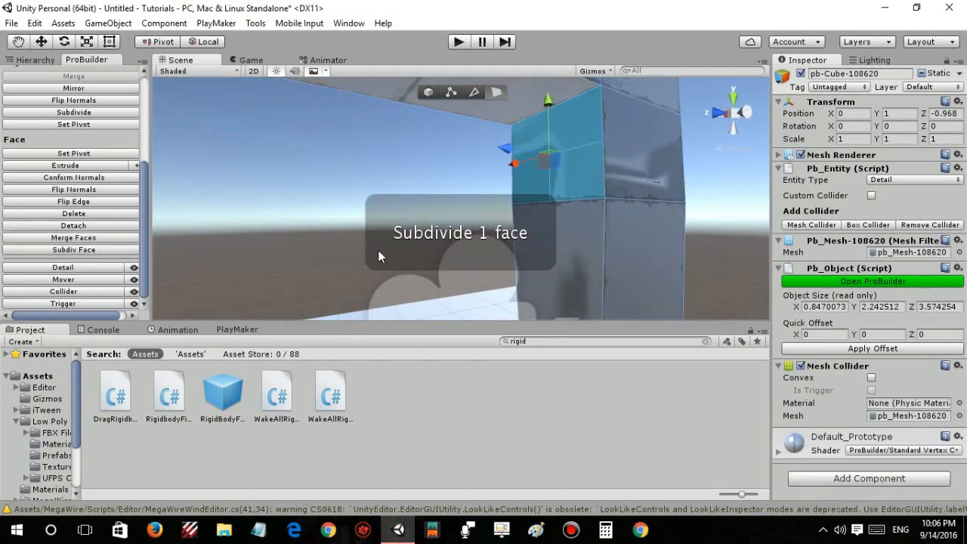
# - Extrude the two lower quarter faces below the barrel slightly outward and scale their end down
pyautogui.click(562, 180)
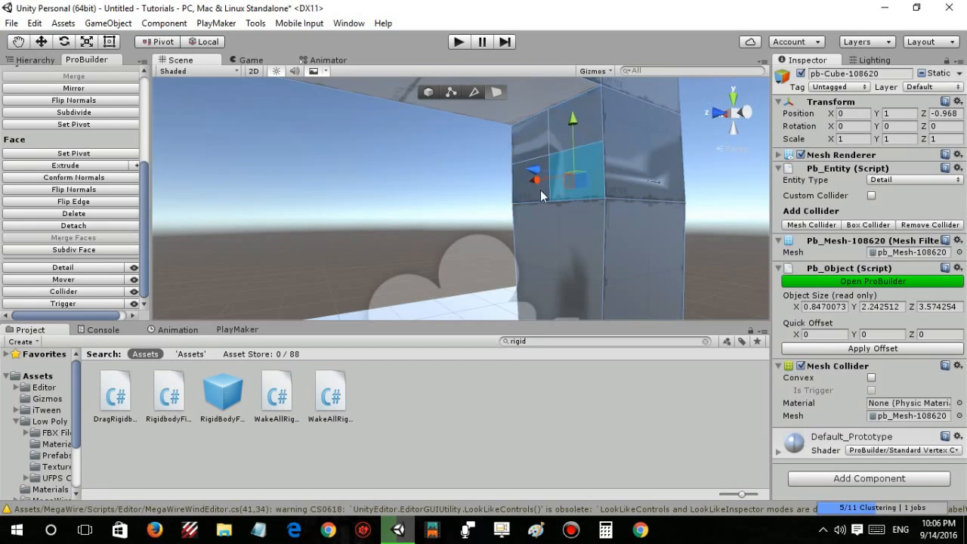
pyautogui.click(539, 149)
pyautogui.moveTo(534, 163); pyautogui.dragTo(487, 189, button='right')
pyautogui.click(554, 172)
pyautogui.keyDown('shift'); pyautogui.click(574, 167); pyautogui.keyUp('shift')
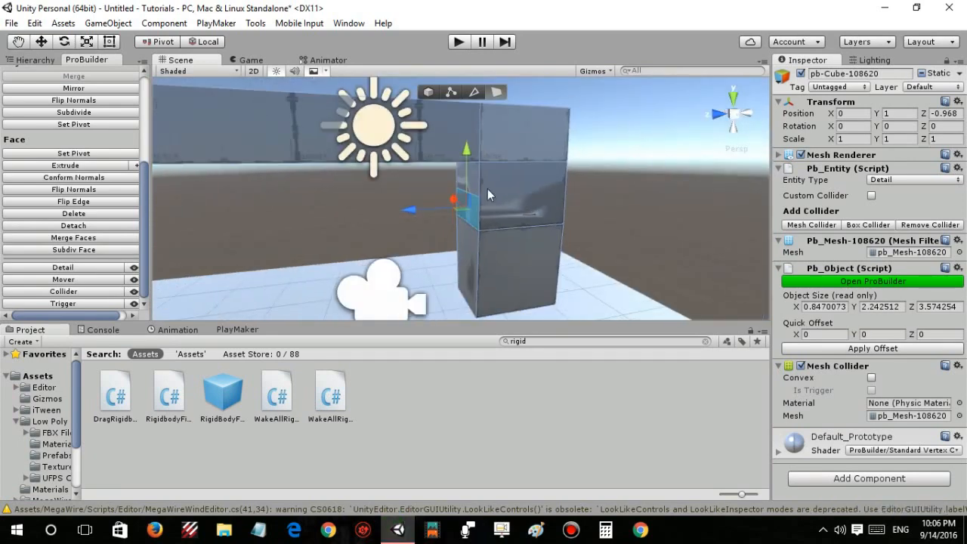
pyautogui.keyDown('shift'); pyautogui.moveTo(405, 207); pyautogui.dragTo(398, 212); pyautogui.keyUp('shift')
pyautogui.moveTo(446, 184); pyautogui.dragTo(447, 191)
pyautogui.moveTo(447, 200); pyautogui.dragTo(386, 194, button='right')
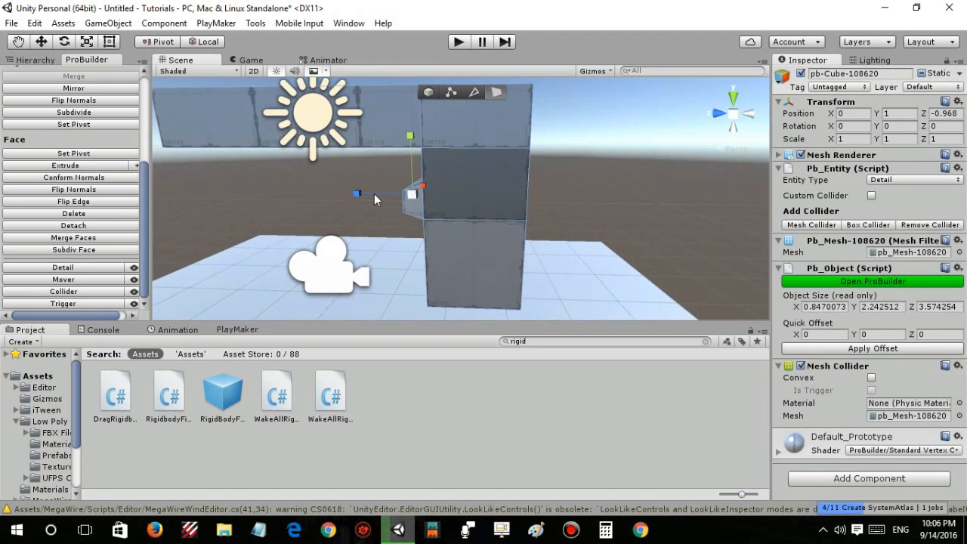
# - Extrude the end of the small protrusion farther forward and tilt it to begin the trigger guard
pyautogui.press('w')
pyautogui.keyDown('shift'); pyautogui.moveTo(361, 194); pyautogui.dragTo(451, 239); pyautogui.keyUp('shift')
pyautogui.press('e')
pyautogui.hotkey('ctrl', 'z')
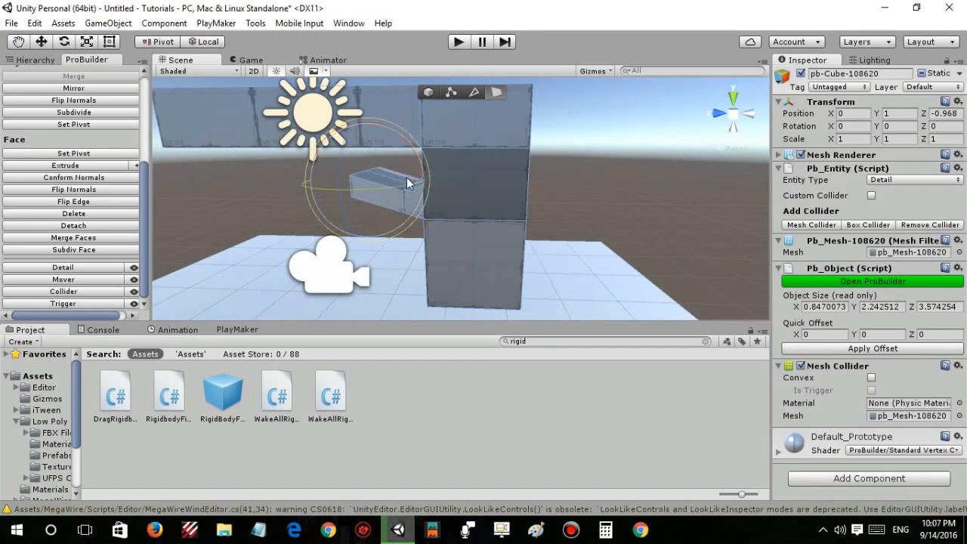
pyautogui.keyDown('alt'); pyautogui.moveTo(407, 179); pyautogui.dragTo(472, 188); pyautogui.keyUp('alt')
pyautogui.press('w')
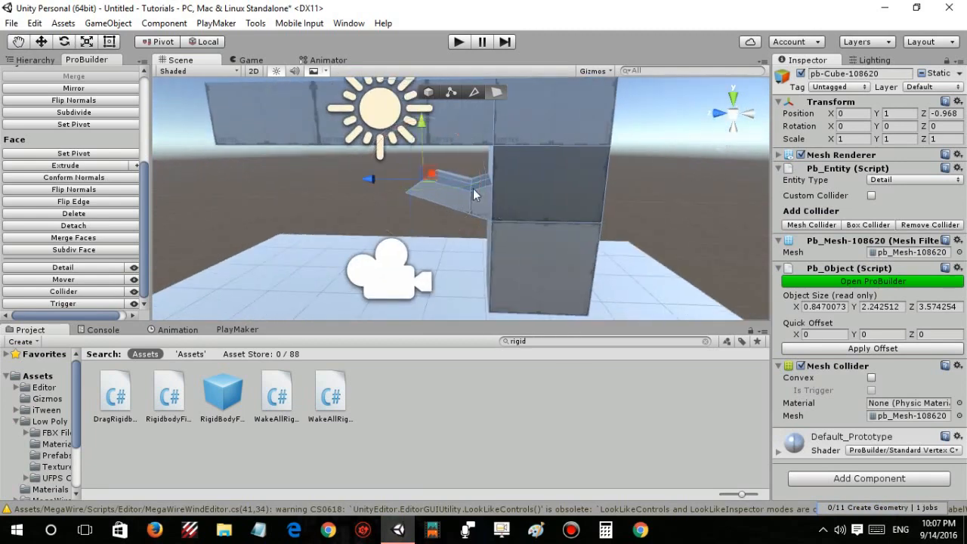
# - Shape the trigger guard by extruding its end upward, pulling it forward and rotating it toward the barrel
pyautogui.moveTo(419, 138); pyautogui.dragTo(422, 116)
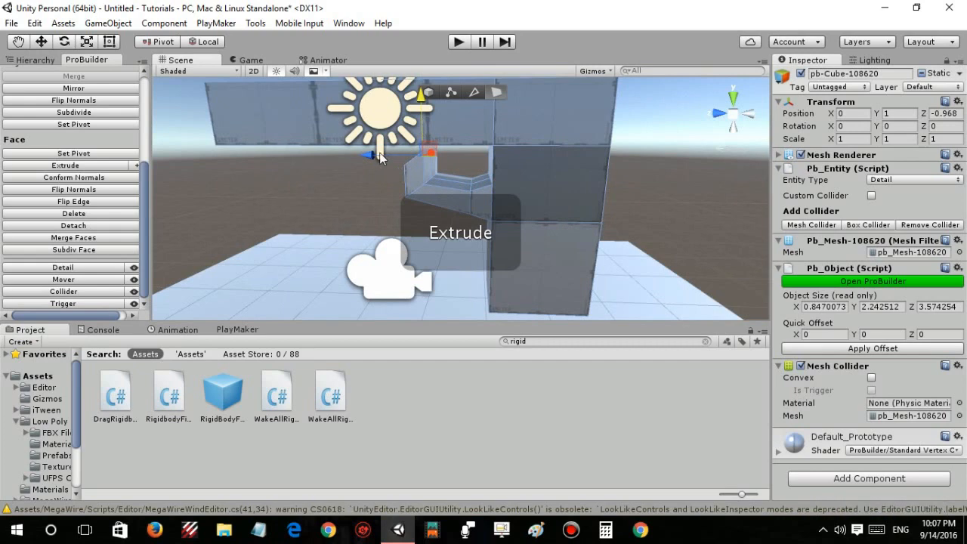
pyautogui.click(407, 158)
pyautogui.click(427, 164)
pyautogui.moveTo(374, 157); pyautogui.dragTo(353, 155)
pyautogui.moveTo(402, 112); pyautogui.dragTo(446, 145)
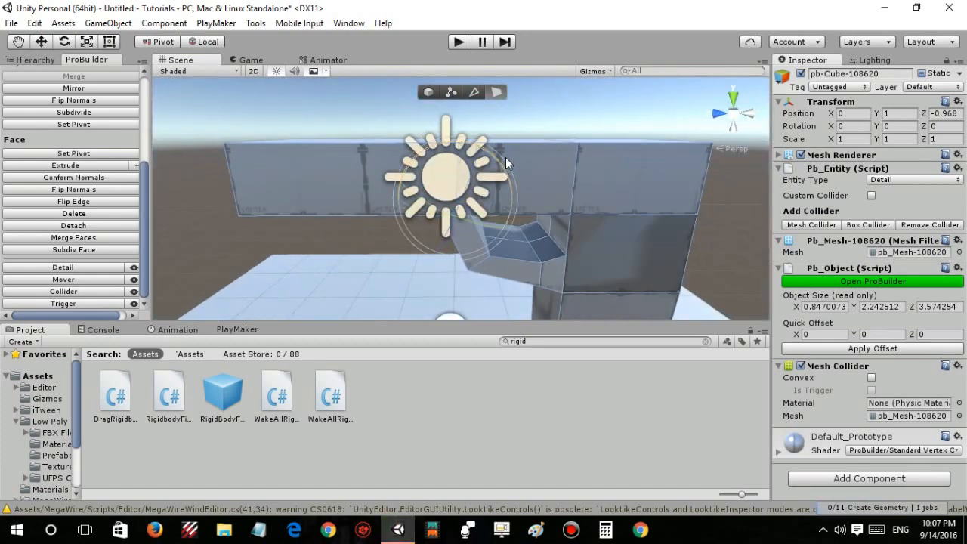
pyautogui.keyDown('alt'); pyautogui.moveTo(529, 172); pyautogui.dragTo(438, 151); pyautogui.keyUp('alt')
pyautogui.press('w')
# - Select the whole gun mesh and set its Pb_Entity entity type to Mover
pyautogui.click(293, 176)
pyautogui.moveTo(293, 175); pyautogui.dragTo(483, 178, button='right')
pyautogui.press('s')
pyautogui.press('w')
pyautogui.press('s')
pyautogui.click(556, 160)
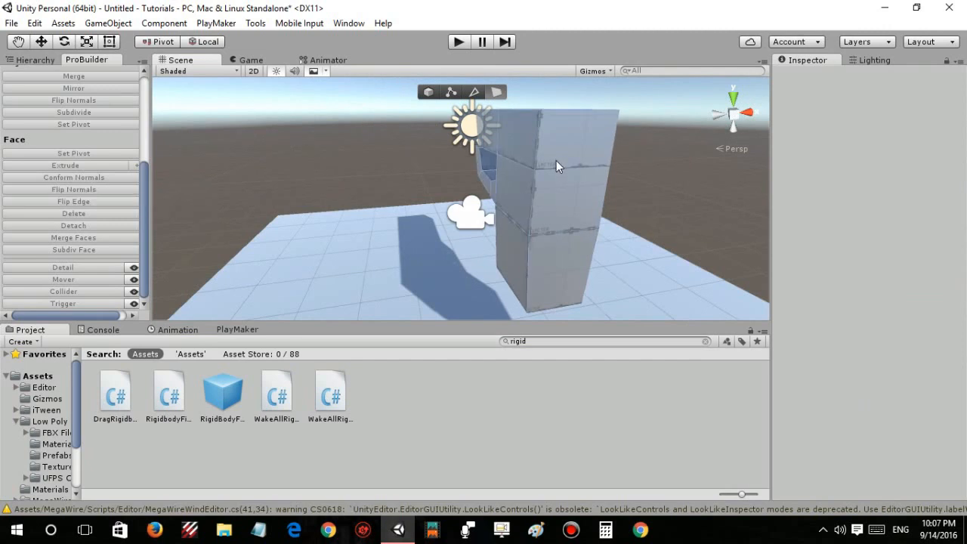
pyautogui.click(880, 181)
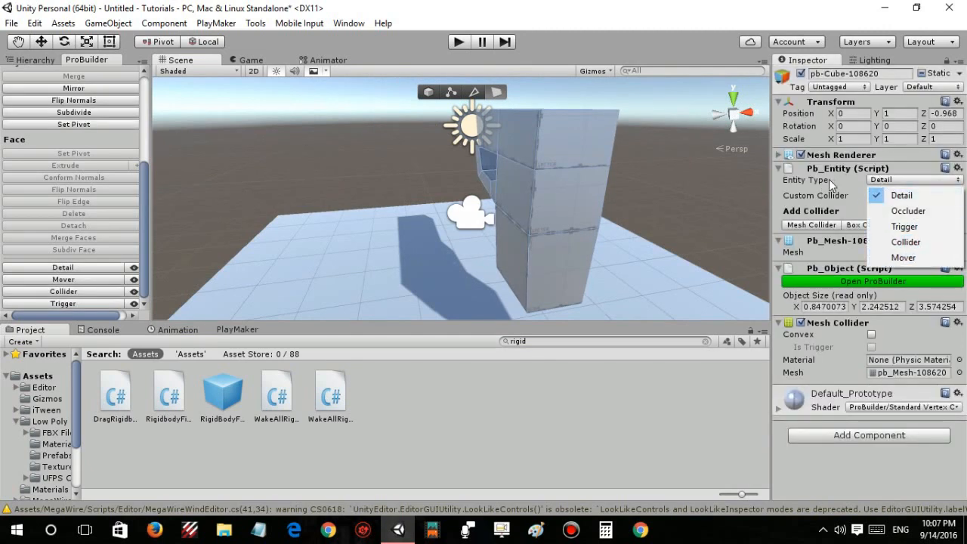
pyautogui.click(903, 258)
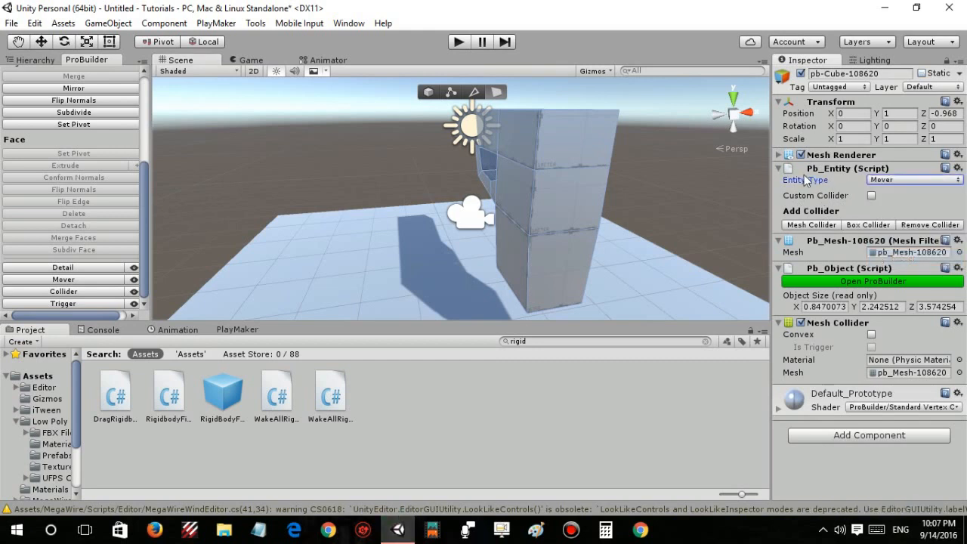
# - Rename the ProBuilder cube object in the scene as Gun
pyautogui.click(595, 185)
pyautogui.click(36, 60)
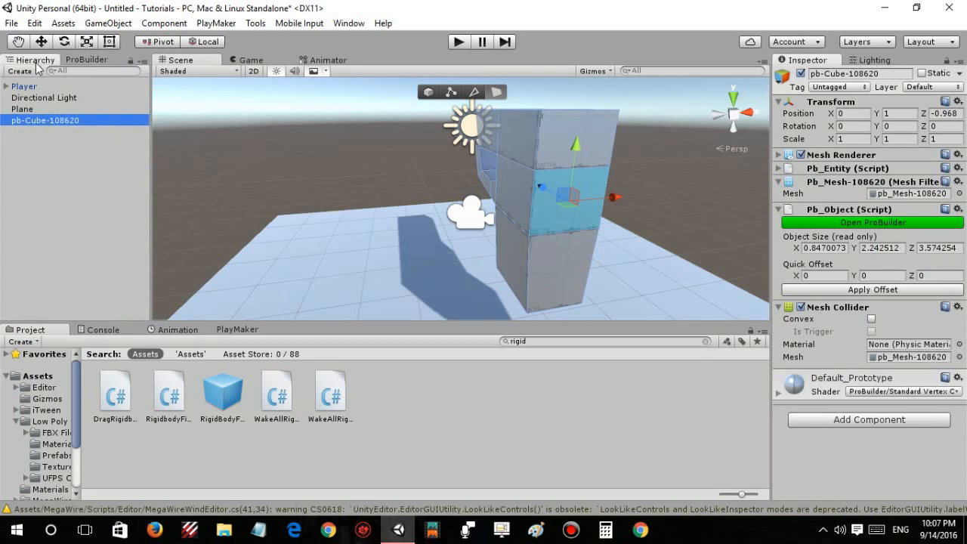
pyautogui.click(36, 139)
pyautogui.click(48, 122)
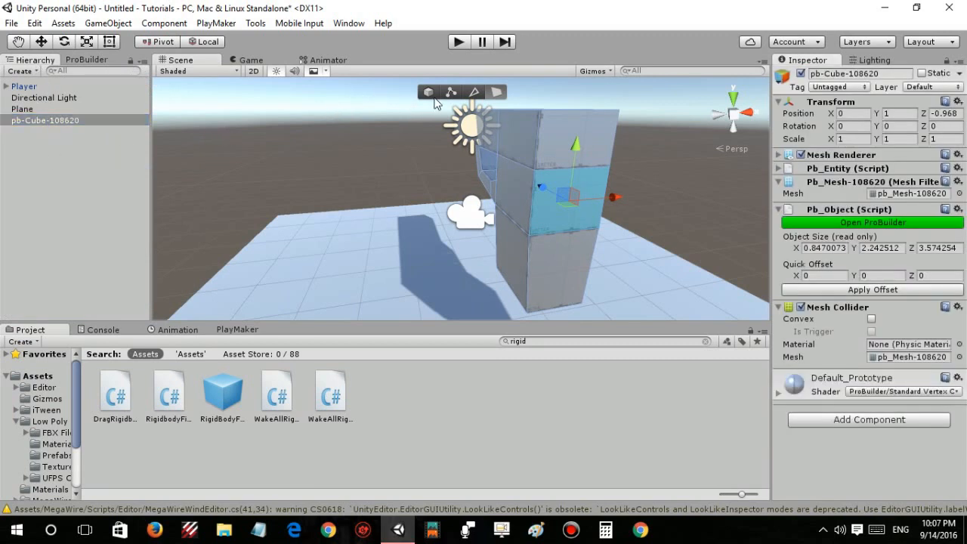
pyautogui.click(61, 121)
pyautogui.write('Gun')
pyautogui.press('Return')
# - Scale the Gun uniformly to about 0.18 and move it forward to a Z position of 0.72
pyautogui.keyDown('alt'); pyautogui.moveTo(423, 215); pyautogui.dragTo(447, 210); pyautogui.keyUp('alt')
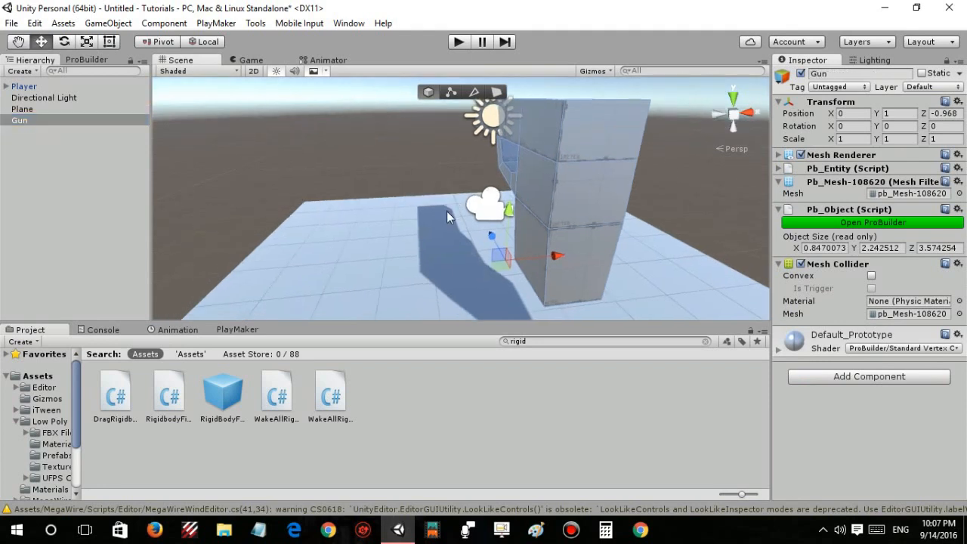
pyautogui.press('r')
pyautogui.moveTo(498, 265); pyautogui.dragTo(447, 287)
pyautogui.moveTo(532, 229); pyautogui.dragTo(346, 244, button='right')
pyautogui.press('w')
pyautogui.moveTo(428, 243); pyautogui.dragTo(540, 202)
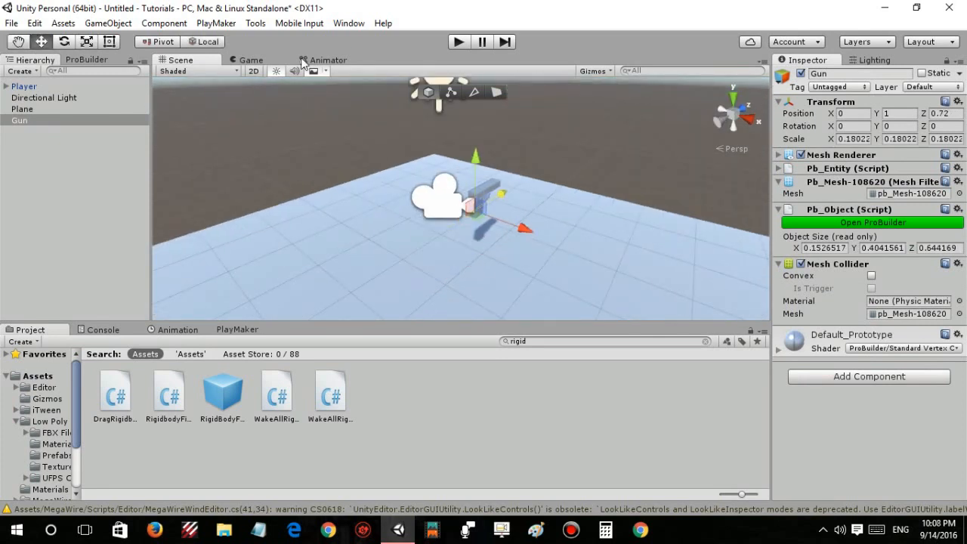
# - Position the Gun in the Game view at X 0.39 and Z 0.93
pyautogui.click(251, 61)
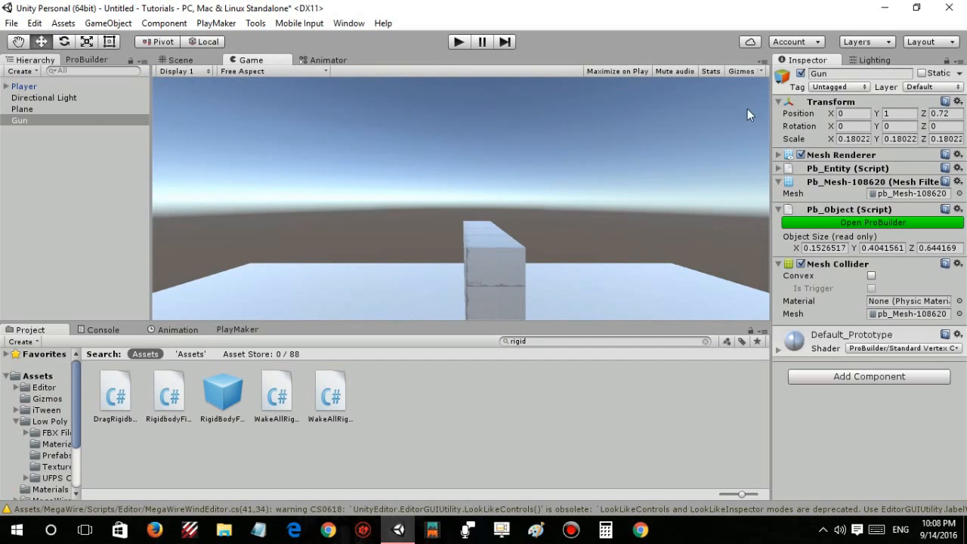
pyautogui.moveTo(832, 113); pyautogui.dragTo(847, 114)
pyautogui.click(931, 117)
pyautogui.moveTo(923, 119); pyautogui.dragTo(933, 118)
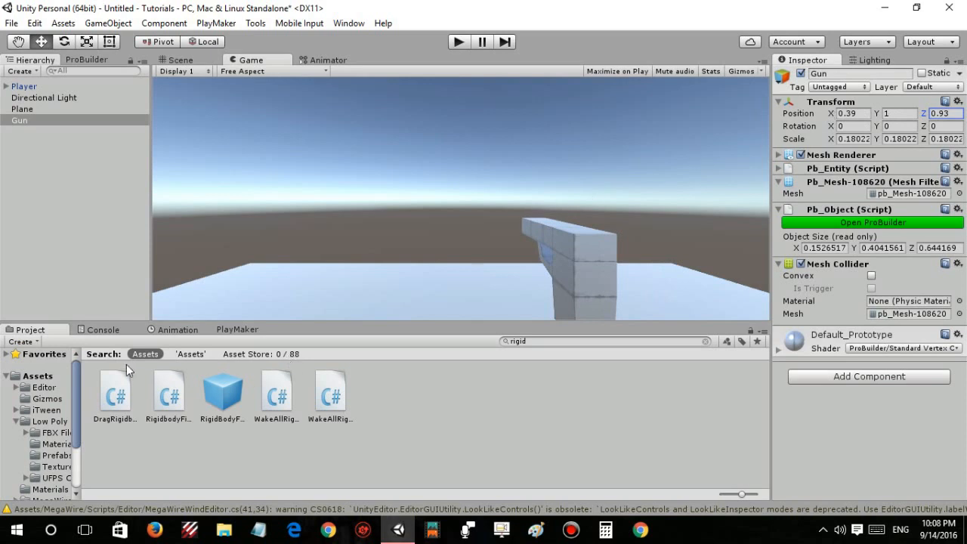
# - Create a material named Gun in the Assets/Materials folder and apply it to the Gun object
pyautogui.click(53, 379)
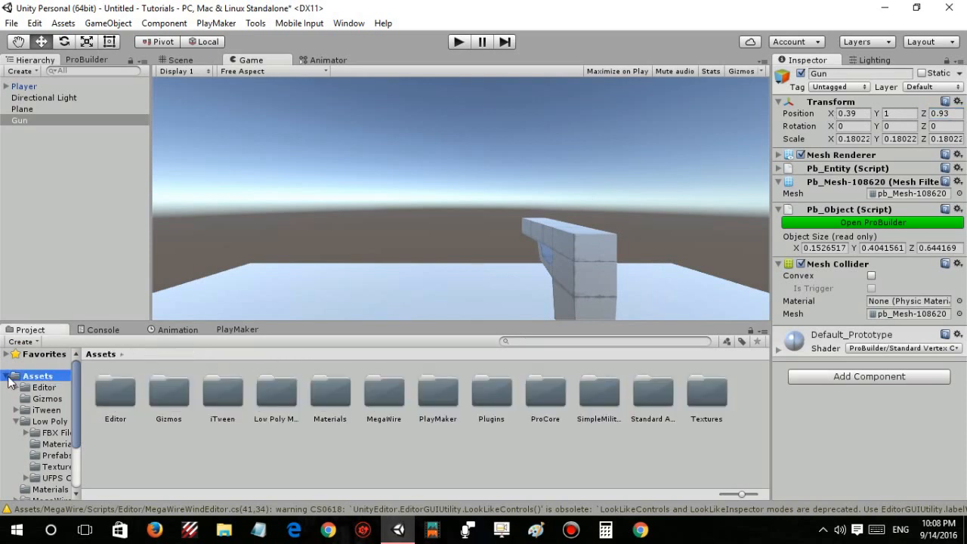
pyautogui.doubleClick(330, 393)
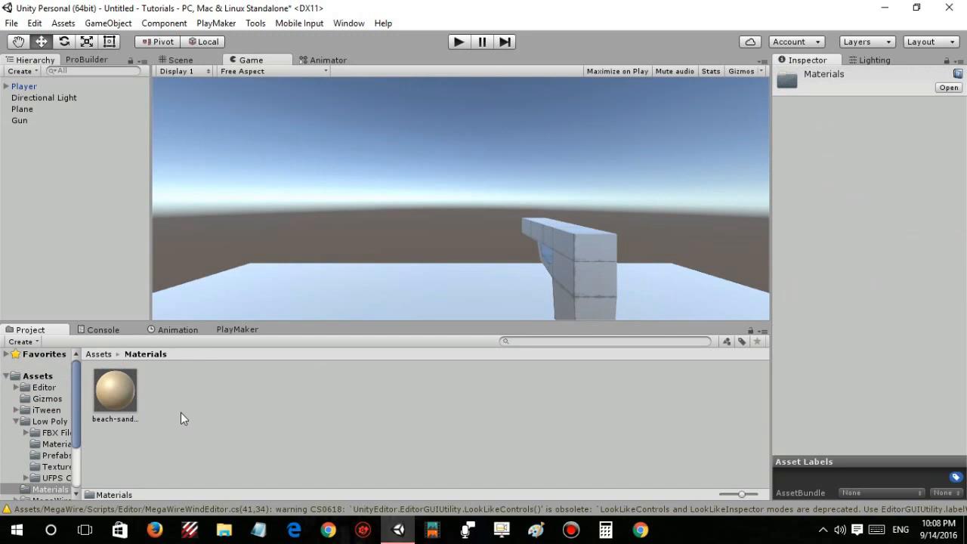
pyautogui.rightClick(167, 433)
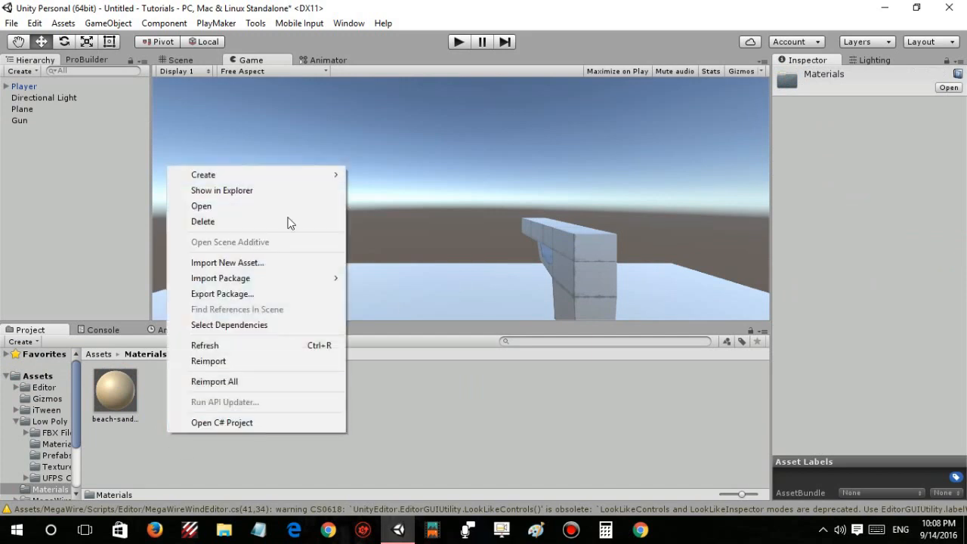
pyautogui.moveTo(317, 175)
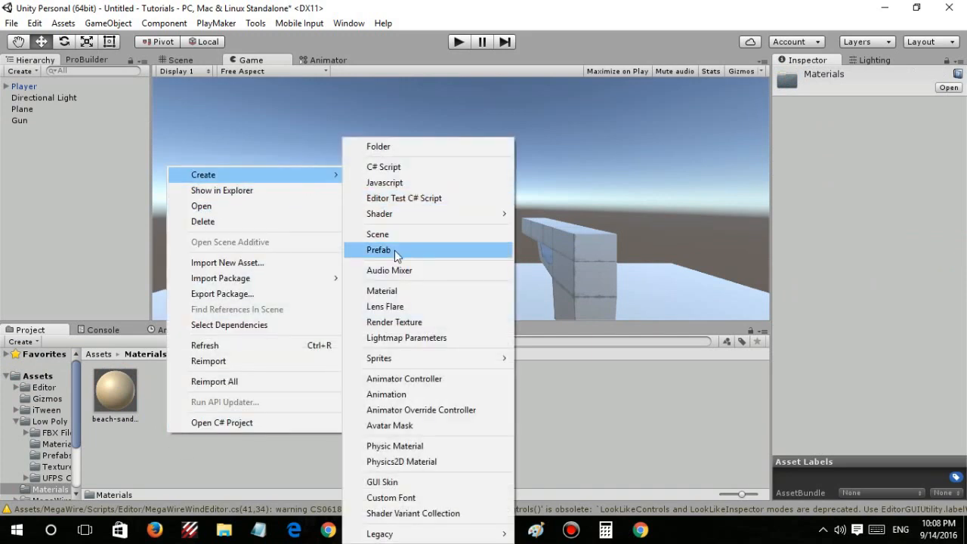
pyautogui.click(378, 292)
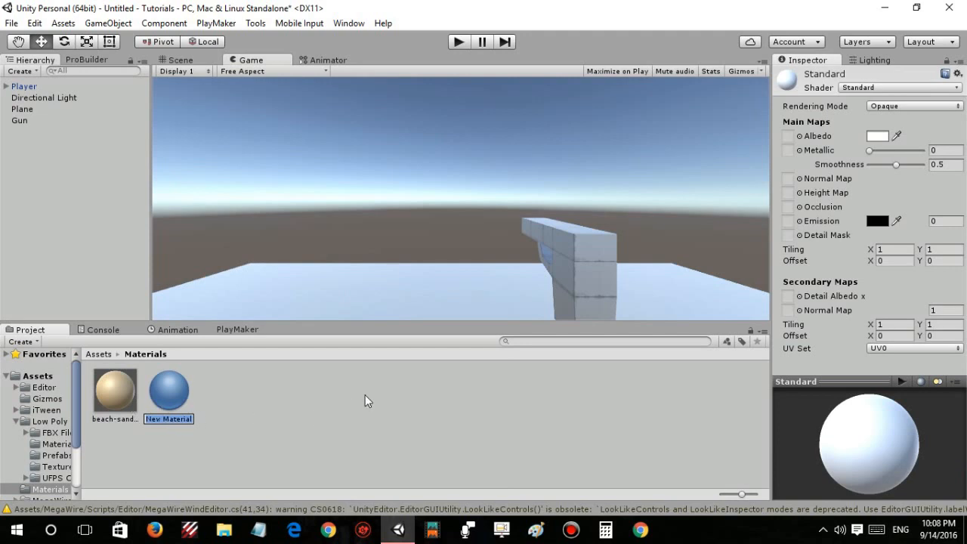
pyautogui.write('Gun')
pyautogui.press('Return')
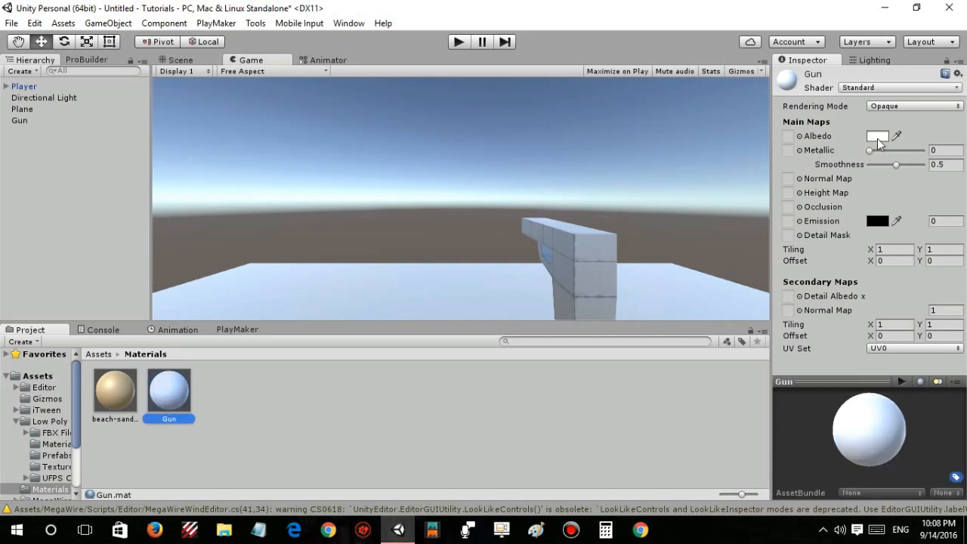
pyautogui.moveTo(159, 365); pyautogui.dragTo(44, 121)
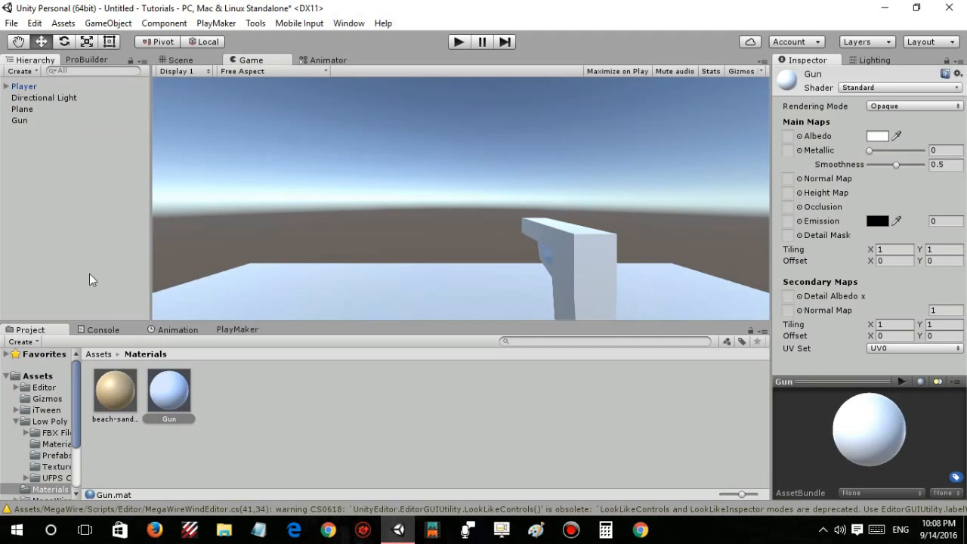
# - Set the Gun material's Metallic to 1 and Smoothness to 0.5
pyautogui.click(170, 398)
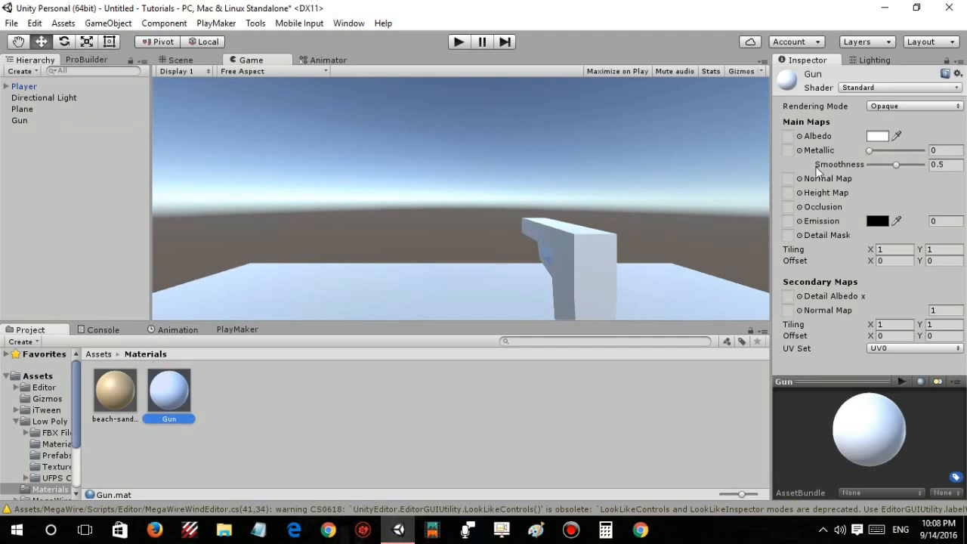
pyautogui.click(876, 136)
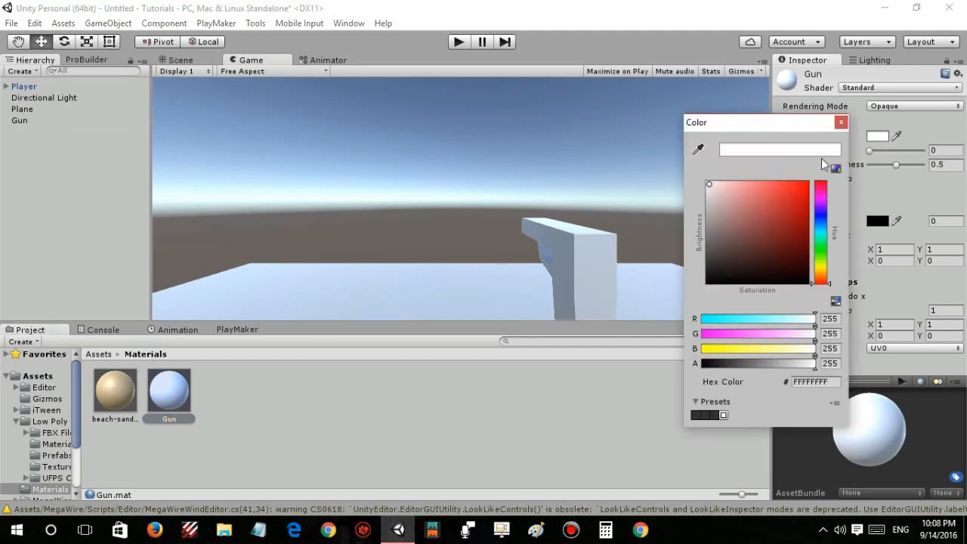
pyautogui.click(841, 123)
pyautogui.moveTo(869, 150)
pyautogui.mouseDown()
pyautogui.moveTo(923, 150)
pyautogui.moveTo(925, 165)
pyautogui.moveTo(890, 168)
pyautogui.moveTo(898, 166)
pyautogui.mouseUp()
pyautogui.click(937, 163)
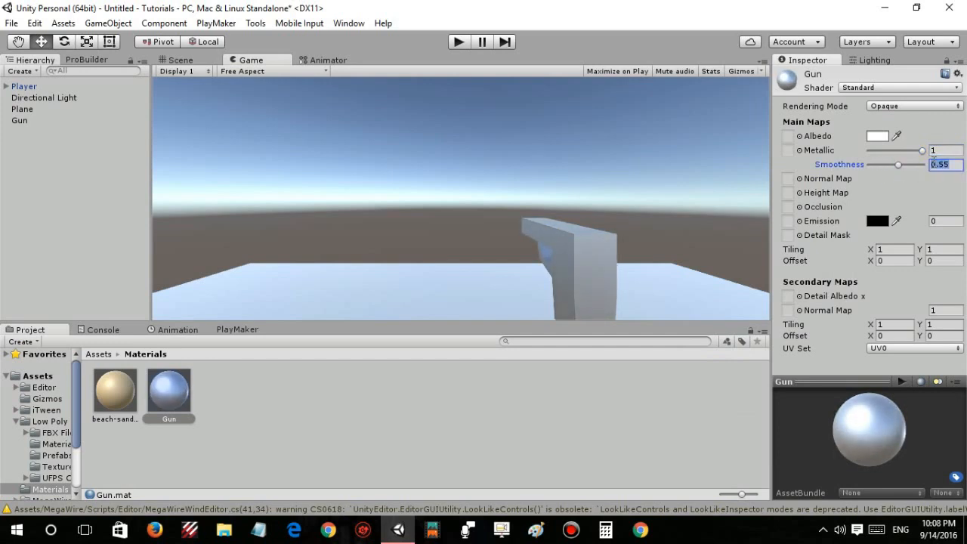
pyautogui.write('0.5')
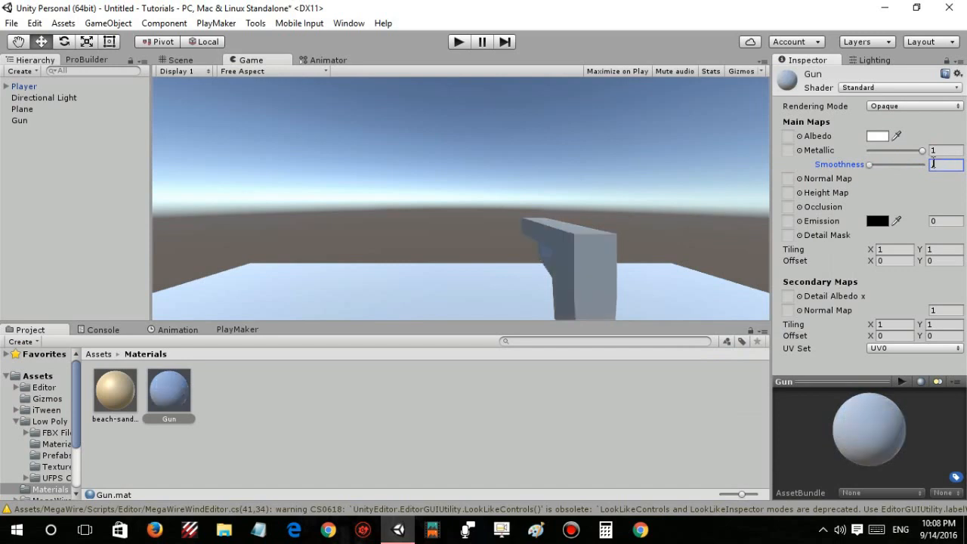
# - Change the Gun material's Albedo color to light grey C3C3C3
pyautogui.click(877, 137)
pyautogui.moveTo(732, 212)
pyautogui.mouseDown()
pyautogui.moveTo(696, 219)
pyautogui.moveTo(718, 210)
pyautogui.moveTo(700, 207)
pyautogui.mouseUp()
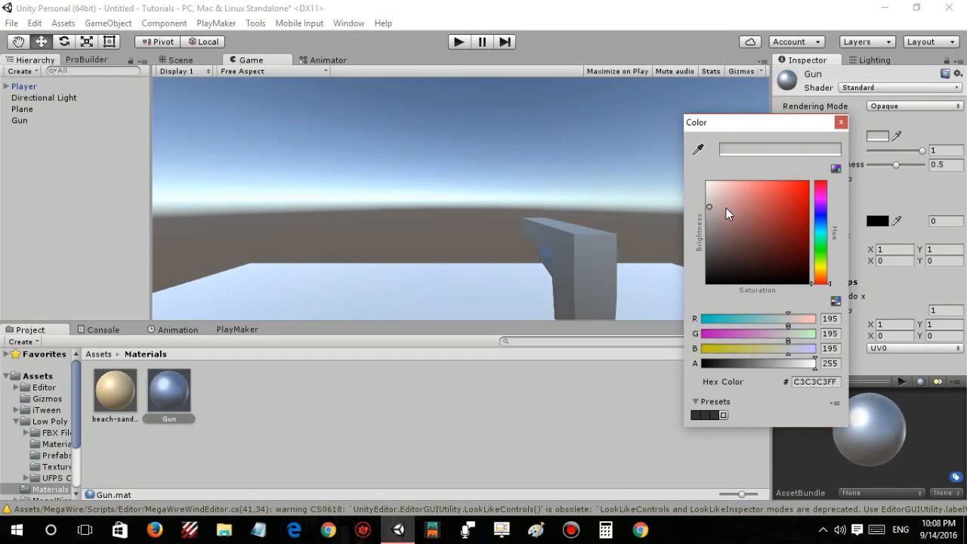
pyautogui.press('Return')
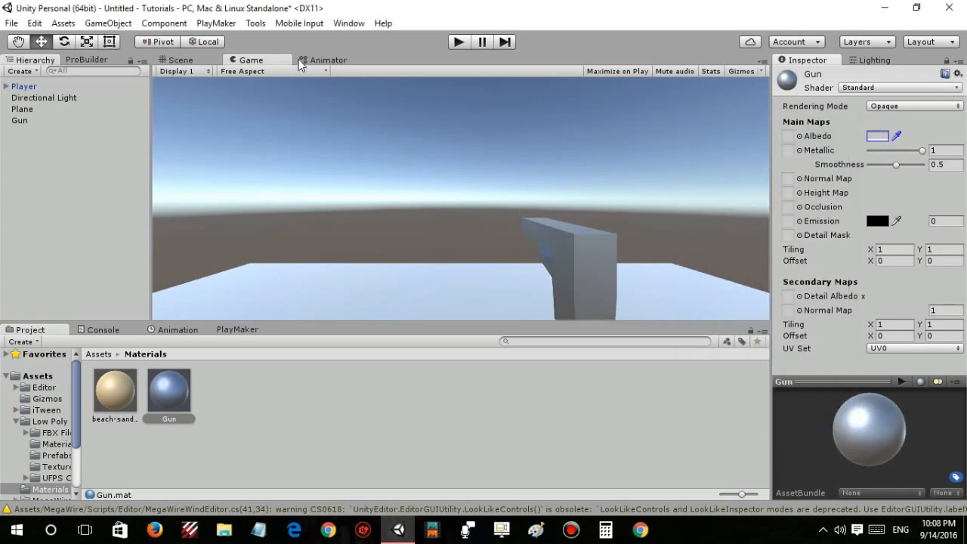
# - Parent the Gun to the MainCamera inside the Player object
pyautogui.click(29, 119)
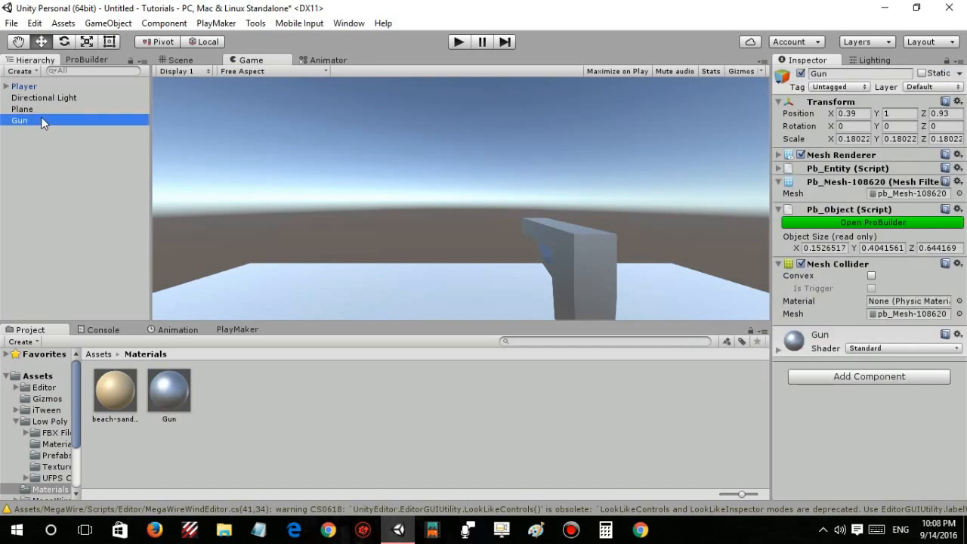
pyautogui.click(6, 87)
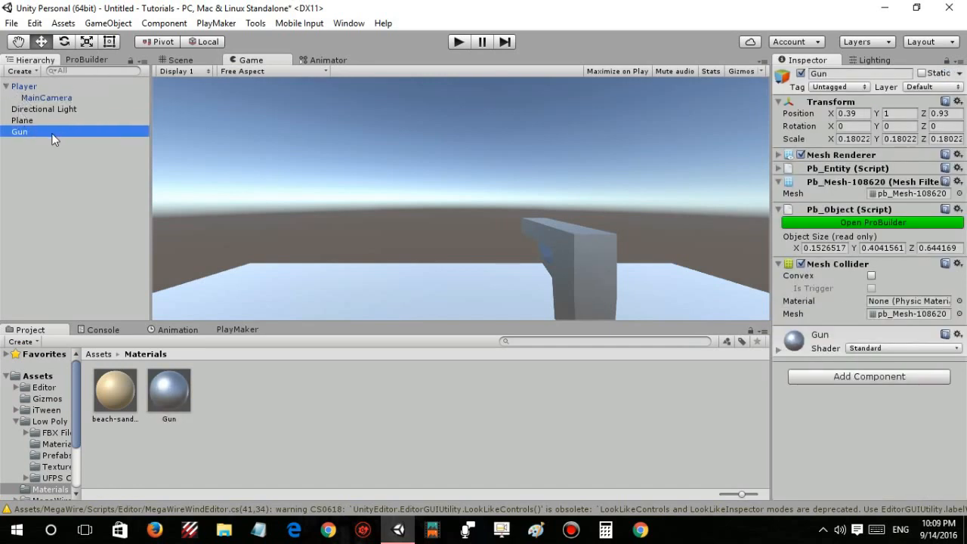
pyautogui.moveTo(52, 137); pyautogui.dragTo(61, 99)
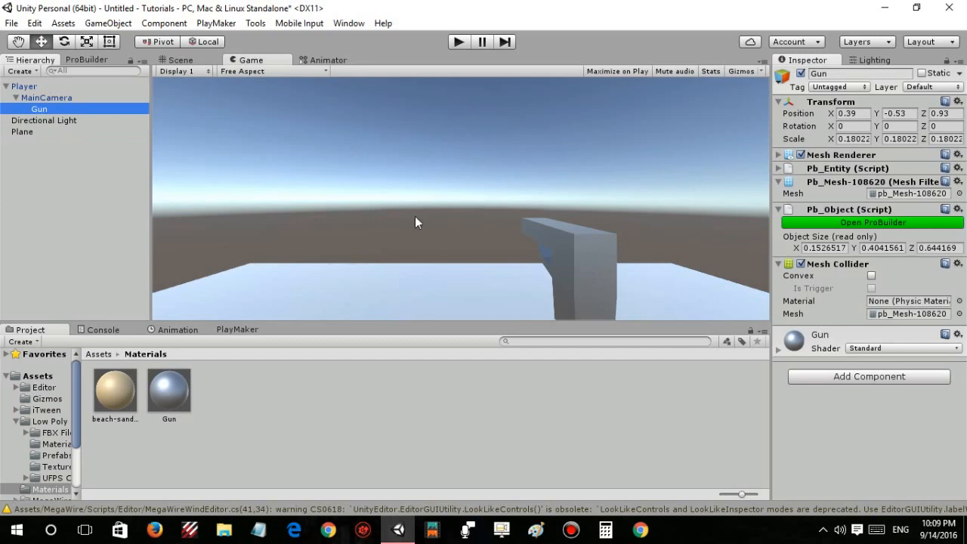
# - In the Scene view, move the bottom face of the Gun's grip backward so that the grip slants
pyautogui.click(180, 60)
pyautogui.keyDown('alt'); pyautogui.moveTo(287, 134); pyautogui.dragTo(278, 155); pyautogui.keyUp('alt')
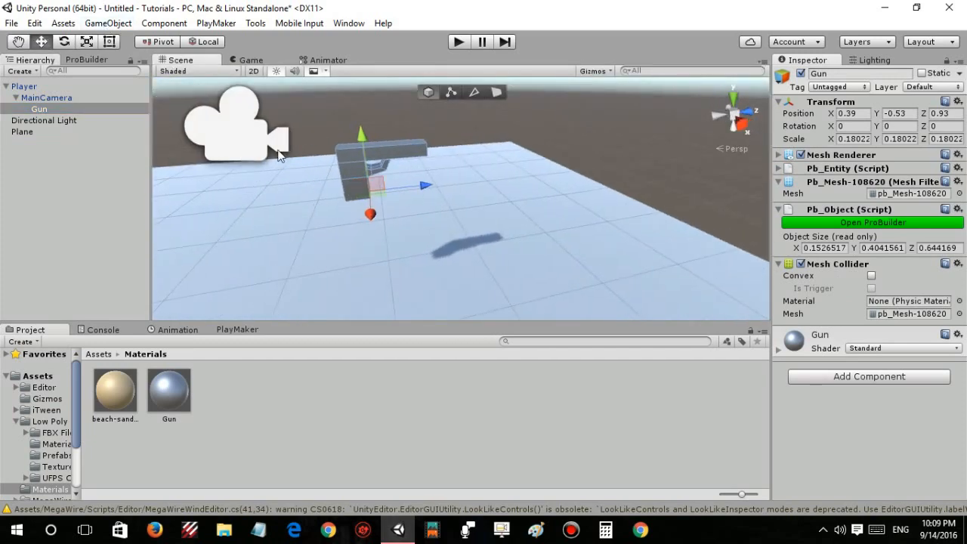
pyautogui.keyDown('alt'); pyautogui.moveTo(356, 161); pyautogui.dragTo(473, 209); pyautogui.keyUp('alt')
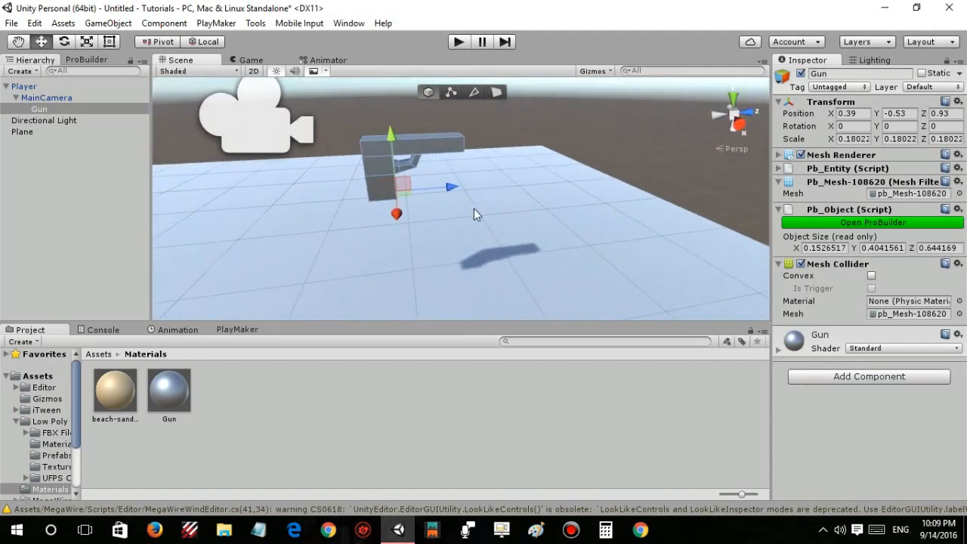
pyautogui.keyDown('alt'); pyautogui.moveTo(444, 104); pyautogui.dragTo(446, 198); pyautogui.keyUp('alt')
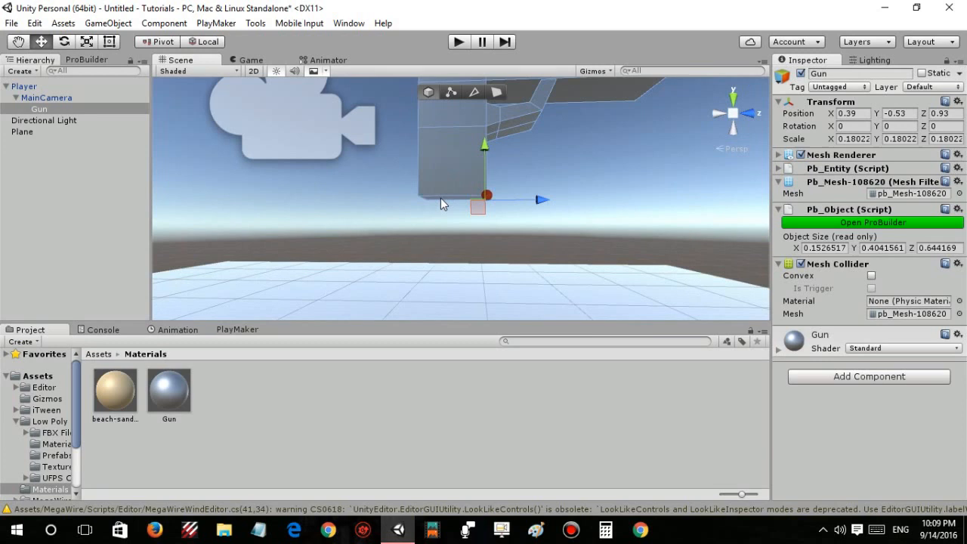
pyautogui.click(490, 94)
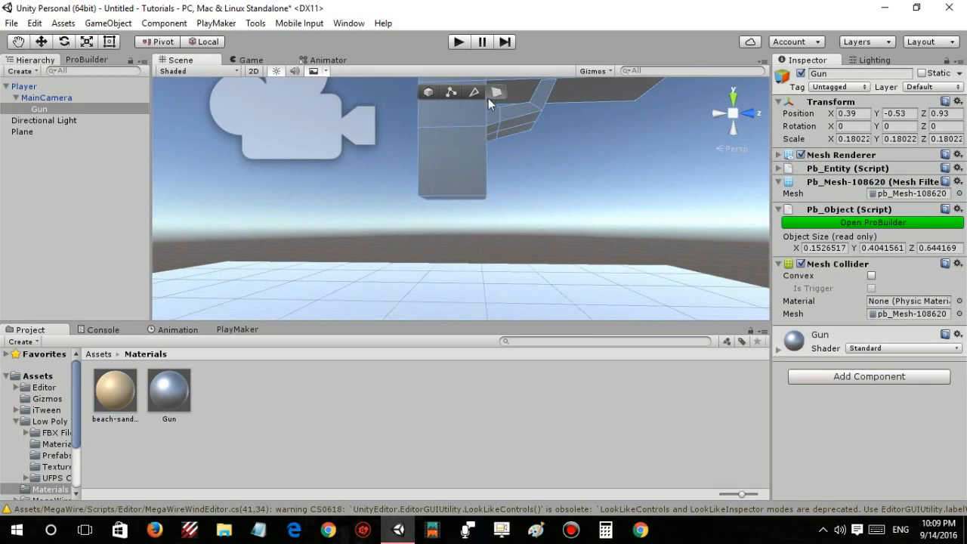
pyautogui.click(447, 198)
pyautogui.keyDown('alt'); pyautogui.moveTo(449, 200); pyautogui.dragTo(494, 216); pyautogui.keyUp('alt')
pyautogui.keyDown('alt'); pyautogui.moveTo(539, 186); pyautogui.dragTo(512, 189); pyautogui.keyUp('alt')
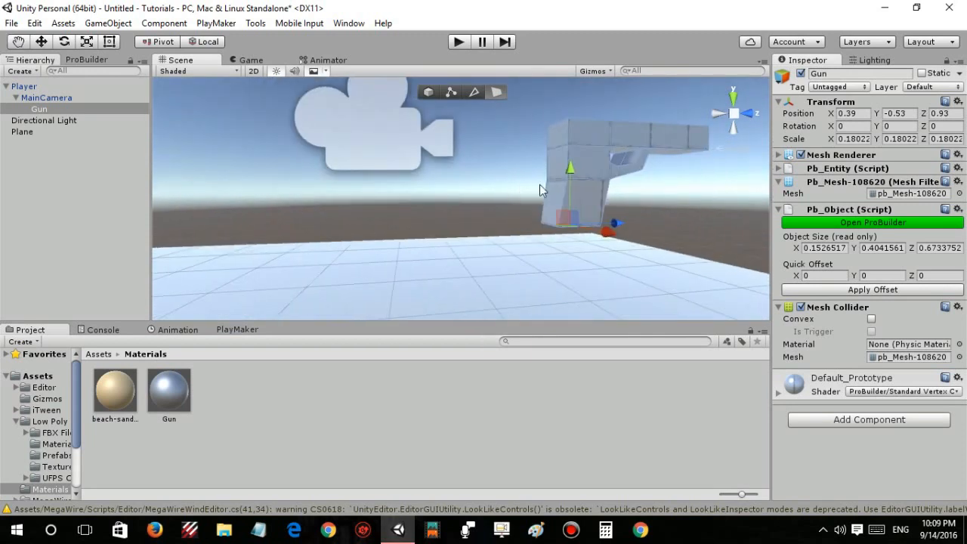
# - Using edge selection, shift the rear edge midway up the Gun's grip slightly backward to refine its slant
pyautogui.click(474, 93)
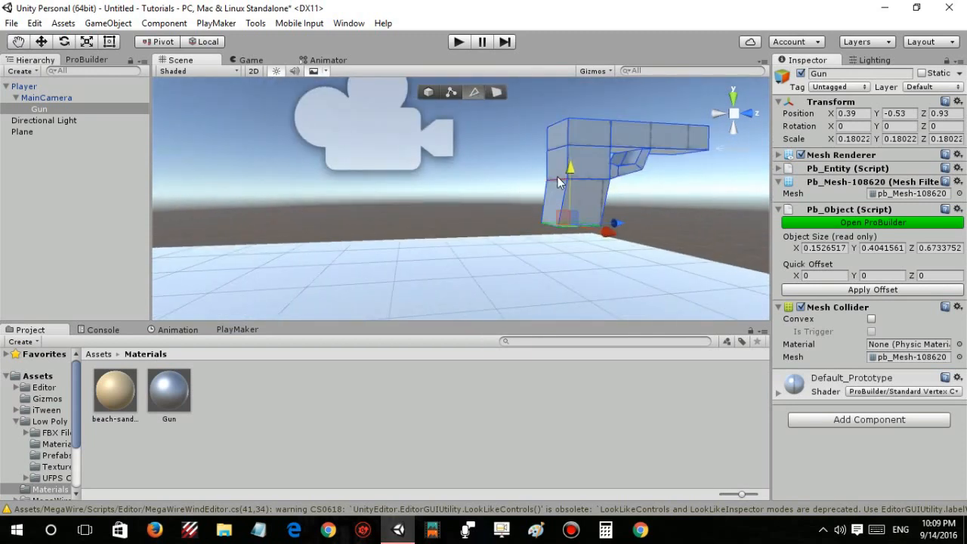
pyautogui.click(553, 183)
pyautogui.moveTo(607, 182); pyautogui.dragTo(601, 182)
pyautogui.click(505, 185)
pyautogui.keyDown('alt'); pyautogui.moveTo(501, 181); pyautogui.dragTo(470, 206); pyautogui.keyUp('alt')
pyautogui.press('s')
pyautogui.moveTo(470, 206); pyautogui.dragTo(472, 207, button='right')
pyautogui.press('q')
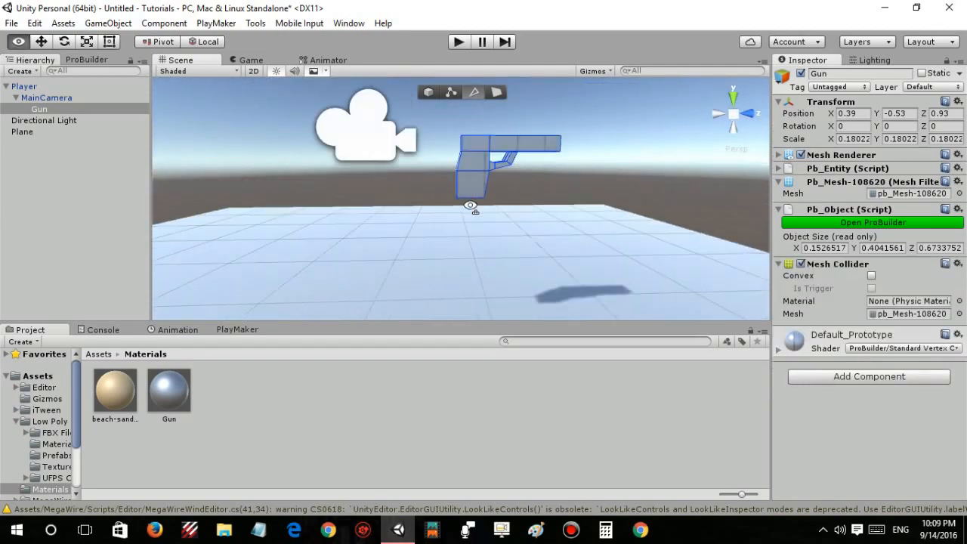
pyautogui.click(459, 173)
pyautogui.moveTo(512, 172); pyautogui.dragTo(508, 171)
pyautogui.click(515, 130)
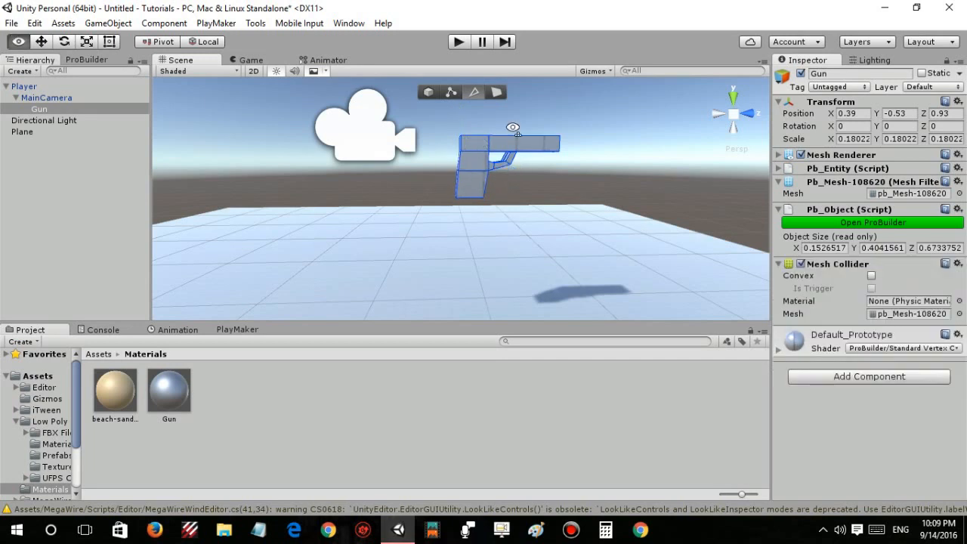
# - Return ProBuilder to object selection mode and reapply the Gun material to the Gun under MainCamera
pyautogui.moveTo(515, 130); pyautogui.dragTo(481, 147, button='right')
pyautogui.press('s')
pyautogui.keyDown('alt'); pyautogui.moveTo(481, 147); pyautogui.dragTo(618, 195); pyautogui.keyUp('alt')
pyautogui.click(618, 195)
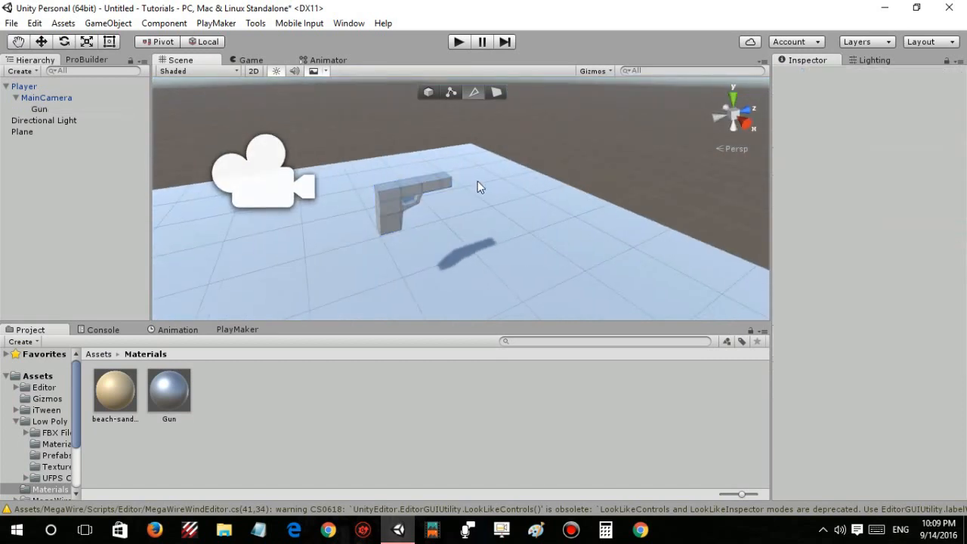
pyautogui.click(428, 91)
pyautogui.keyDown('alt'); pyautogui.moveTo(254, 168); pyautogui.dragTo(462, 168); pyautogui.keyUp('alt')
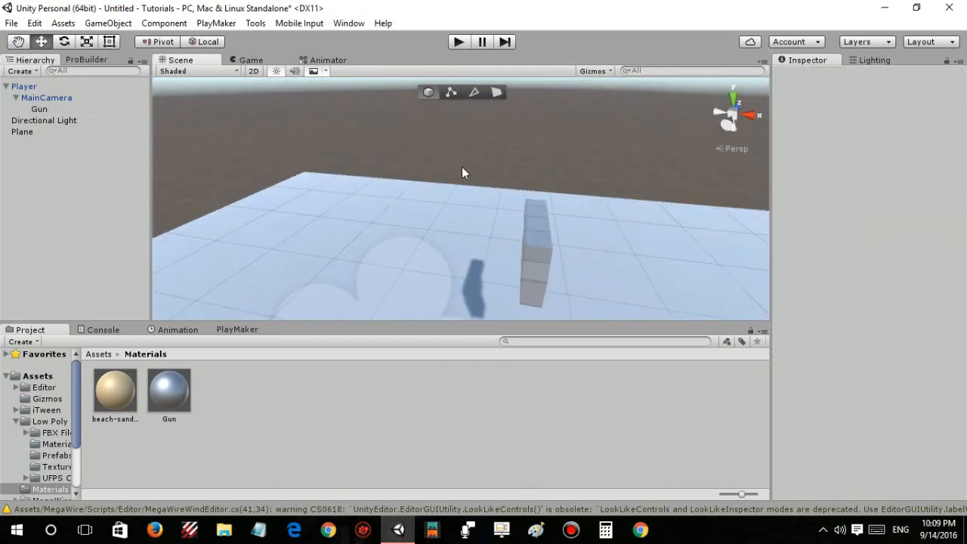
pyautogui.moveTo(168, 389); pyautogui.dragTo(34, 113)
pyautogui.keyDown('alt'); pyautogui.moveTo(452, 168); pyautogui.dragTo(280, 98); pyautogui.keyUp('alt')
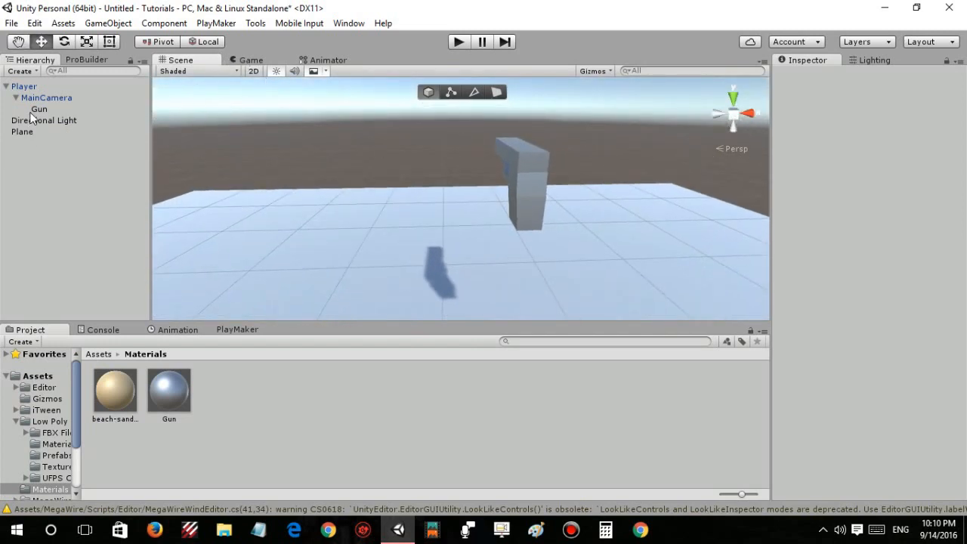
# - Open the PlayMaker editor and add a Particle System as a child of the Gun
pyautogui.click(232, 330)
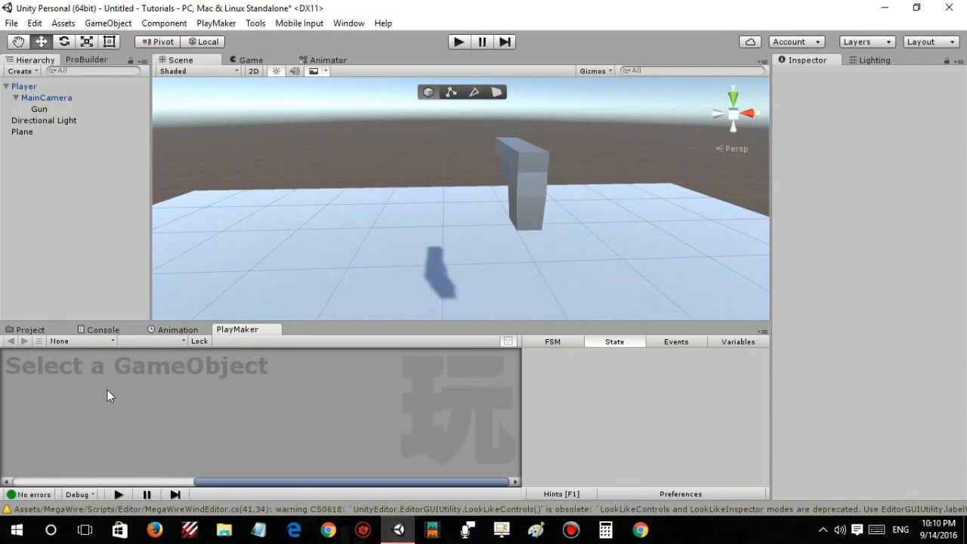
pyautogui.click(39, 109)
pyautogui.keyDown('alt'); pyautogui.moveTo(325, 255); pyautogui.dragTo(385, 213); pyautogui.keyUp('alt')
pyautogui.rightClick(30, 109)
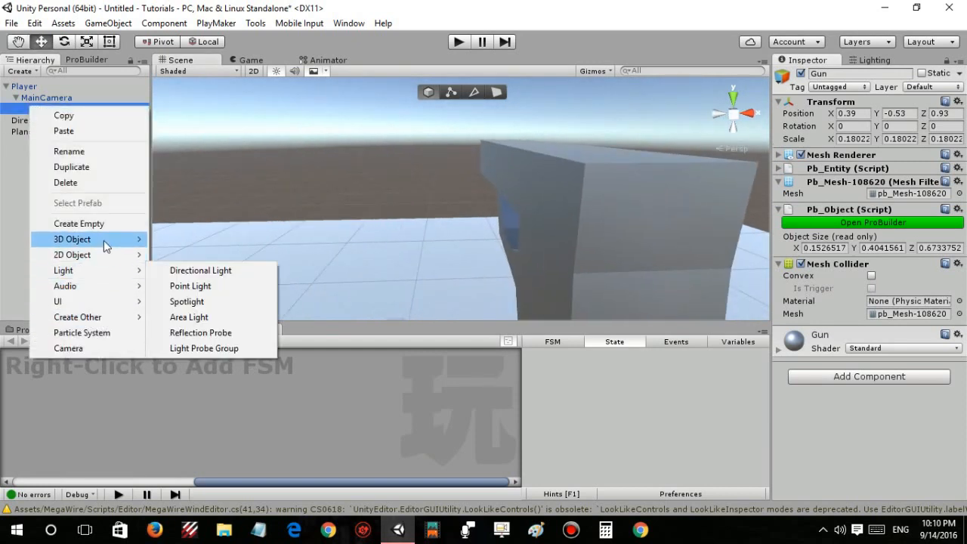
pyautogui.click(81, 332)
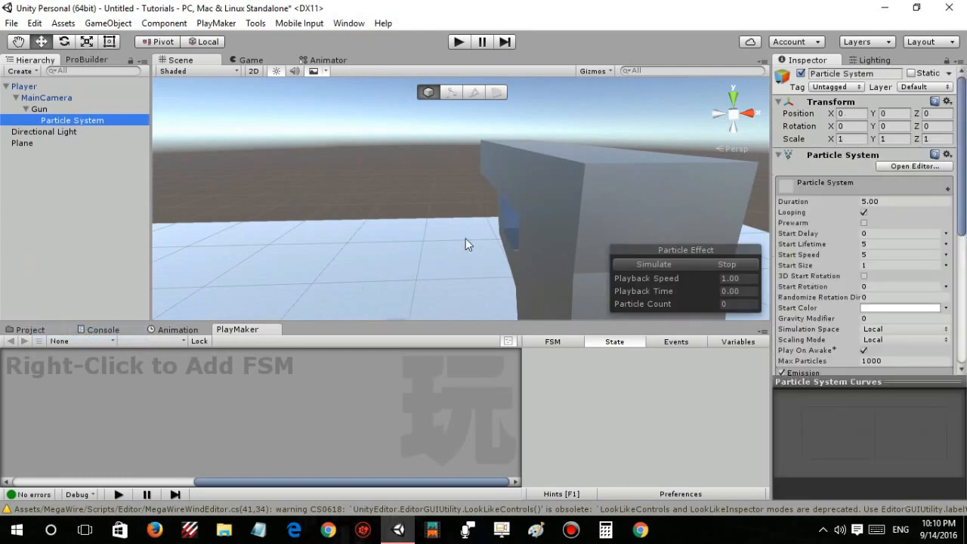
# - Move the Particle System forward to the front of the Gun's barrel, to a Z position of about 4.21
pyautogui.scroll(-5, 442, 229)
pyautogui.keyDown('alt'); pyautogui.moveTo(442, 229); pyautogui.dragTo(332, 232); pyautogui.keyUp('alt')
pyautogui.moveTo(409, 214); pyautogui.dragTo(465, 198)
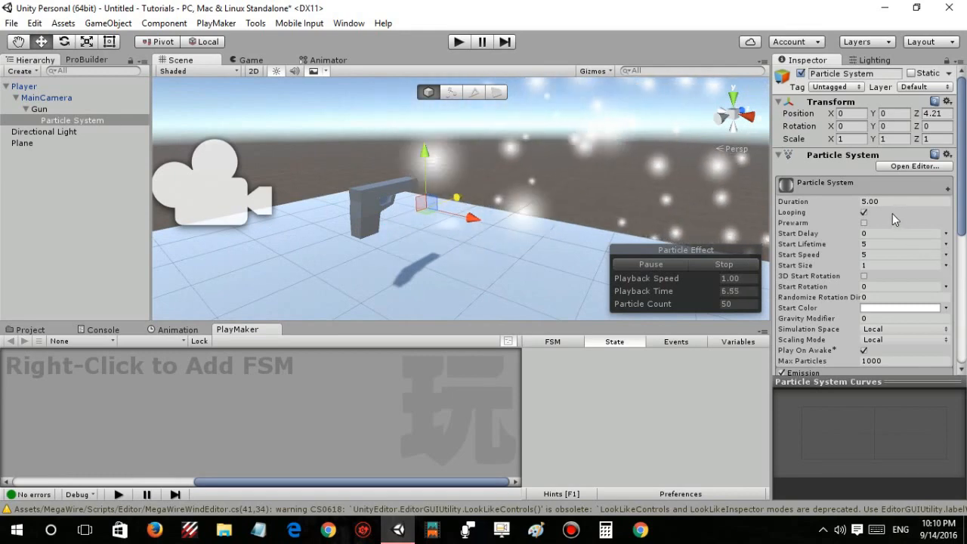
# - Try the Box emitter shape for the Particle System
pyautogui.scroll(-8, 892, 213)
pyautogui.click(831, 129)
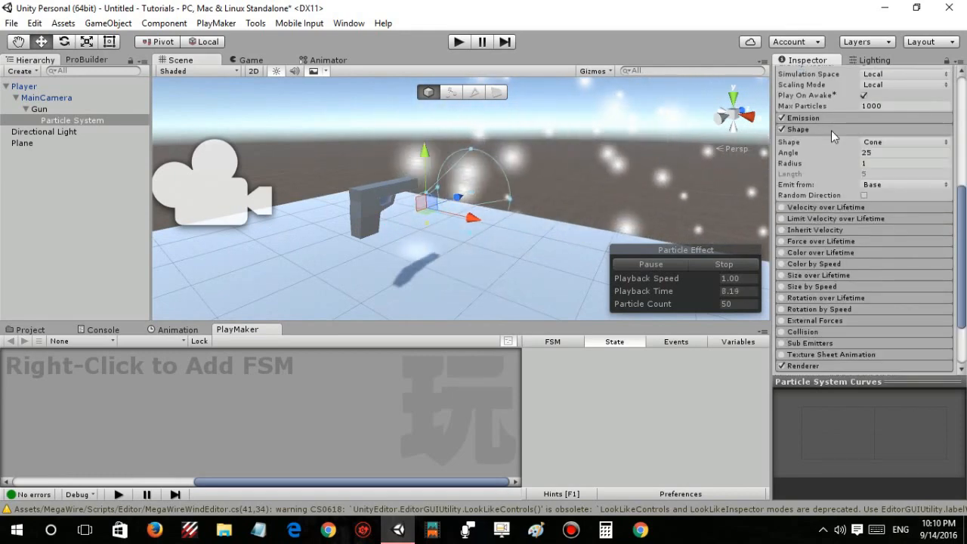
pyautogui.click(885, 144)
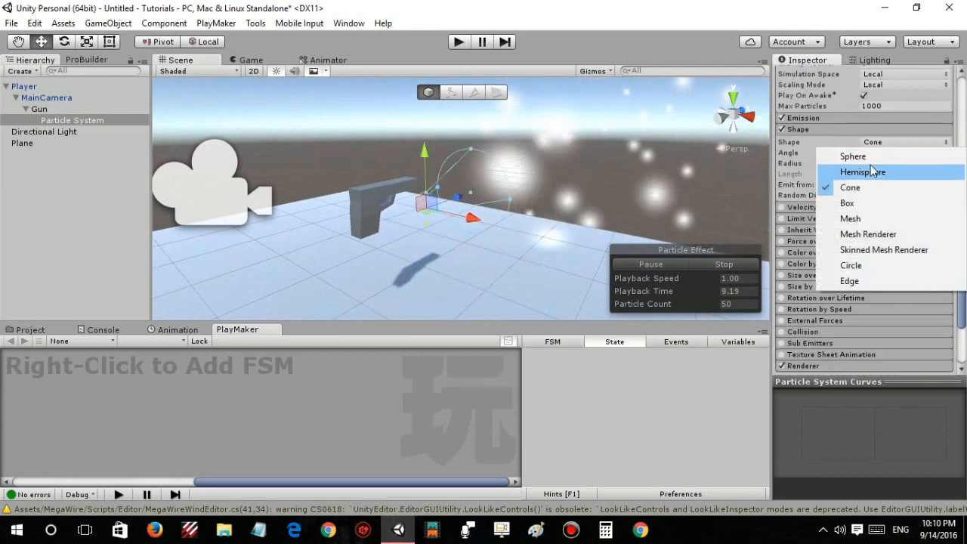
pyautogui.click(847, 203)
pyautogui.keyDown('alt'); pyautogui.moveTo(453, 193); pyautogui.dragTo(272, 194); pyautogui.keyUp('alt')
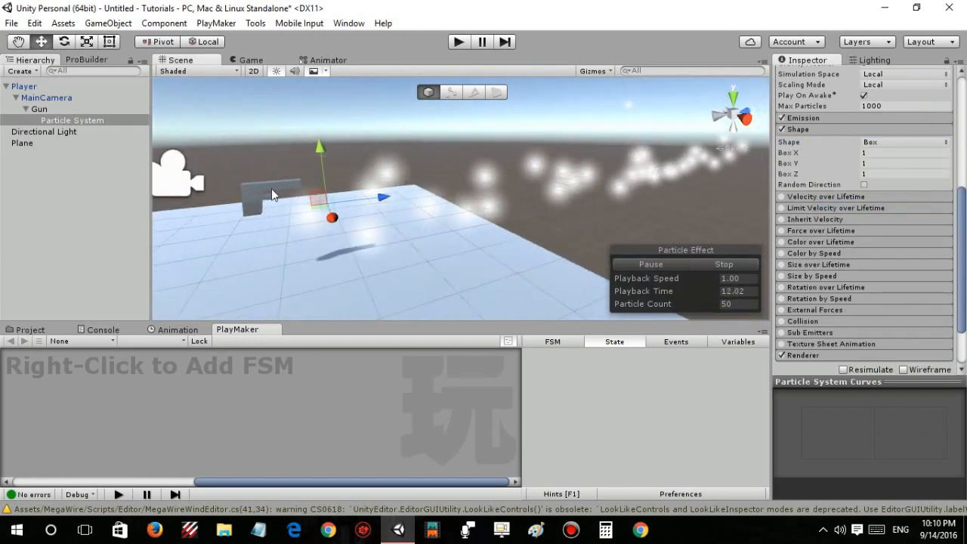
pyautogui.click(888, 143)
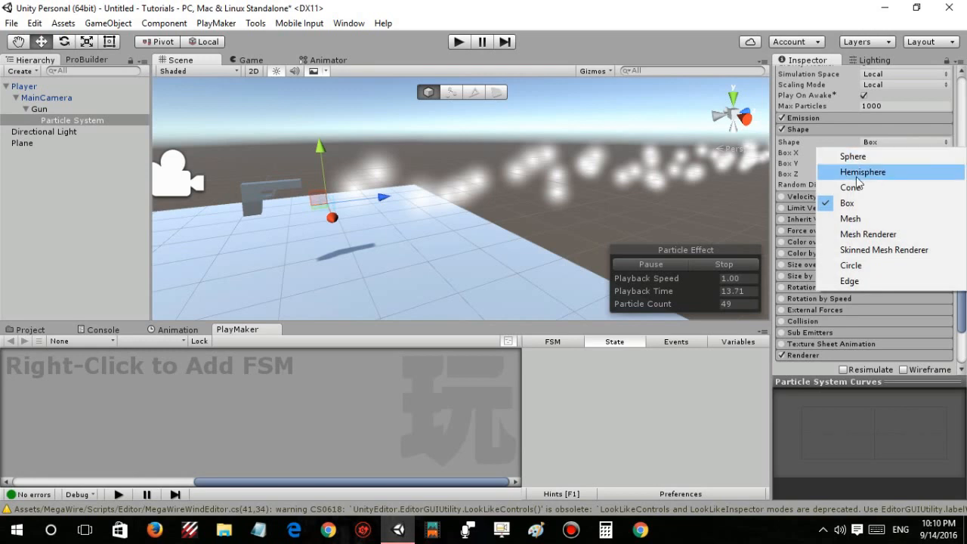
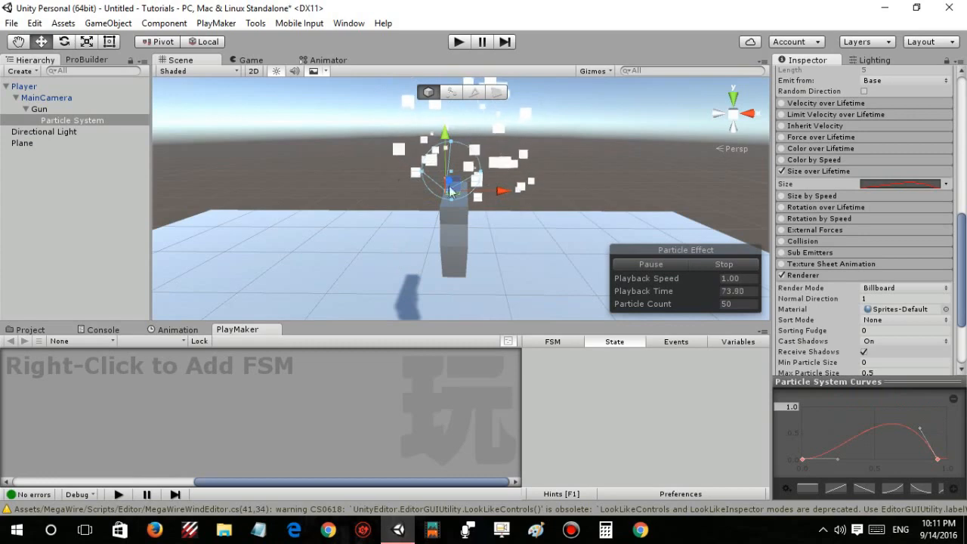
# - Raise the end points of the Size over Lifetime curve slightly above zero and check the particles in the Game view
pyautogui.keyDown('alt'); pyautogui.moveTo(547, 133); pyautogui.dragTo(316, 138); pyautogui.keyUp('alt')
pyautogui.moveTo(316, 138); pyautogui.dragTo(441, 177, button='right')
pyautogui.moveTo(802, 459)
pyautogui.mouseDown()
pyautogui.moveTo(799, 445)
pyautogui.moveTo(796, 455)
pyautogui.mouseUp()
pyautogui.moveTo(373, 242); pyautogui.dragTo(276, 88, button='right')
pyautogui.click(245, 60)
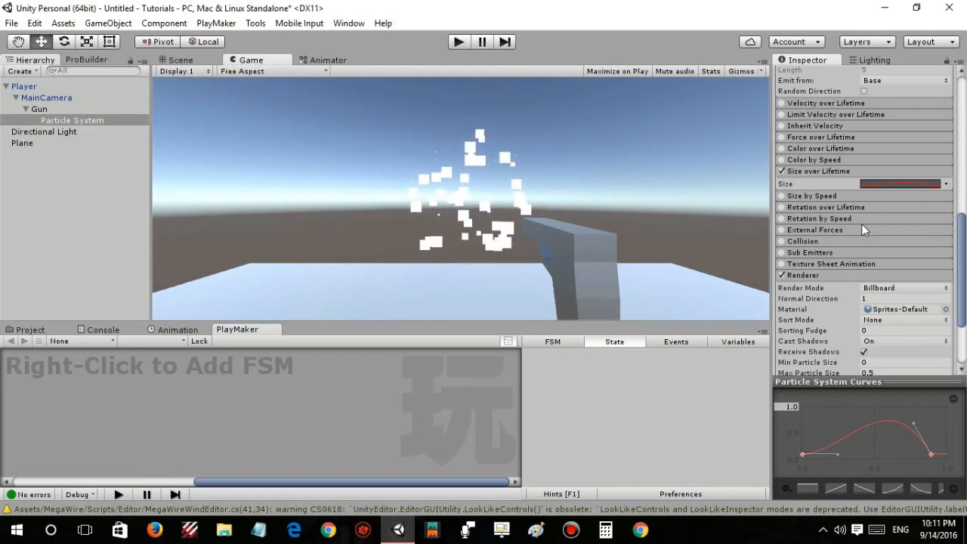
# - Set the Particle System's Duration to 1
pyautogui.scroll(10, 861, 223)
pyautogui.click(883, 201)
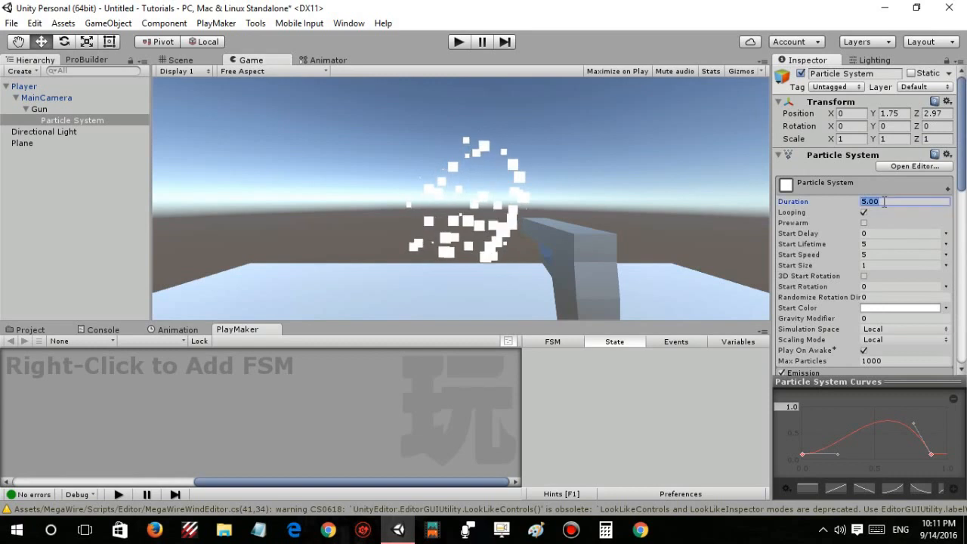
pyautogui.write('1')
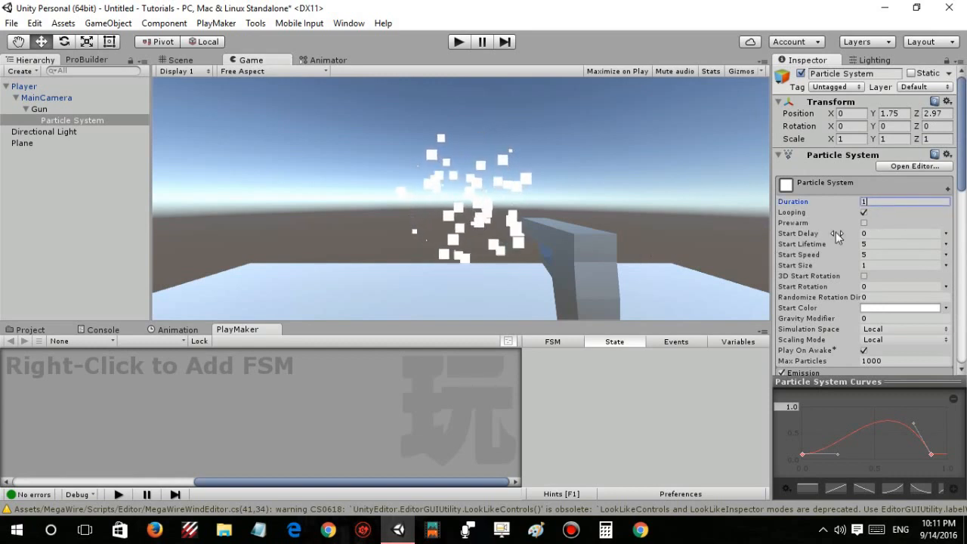
# - Enable Color over Lifetime for the particles and open its color gradient for editing
pyautogui.scroll(-8, 863, 236)
pyautogui.scroll(-3, 860, 237)
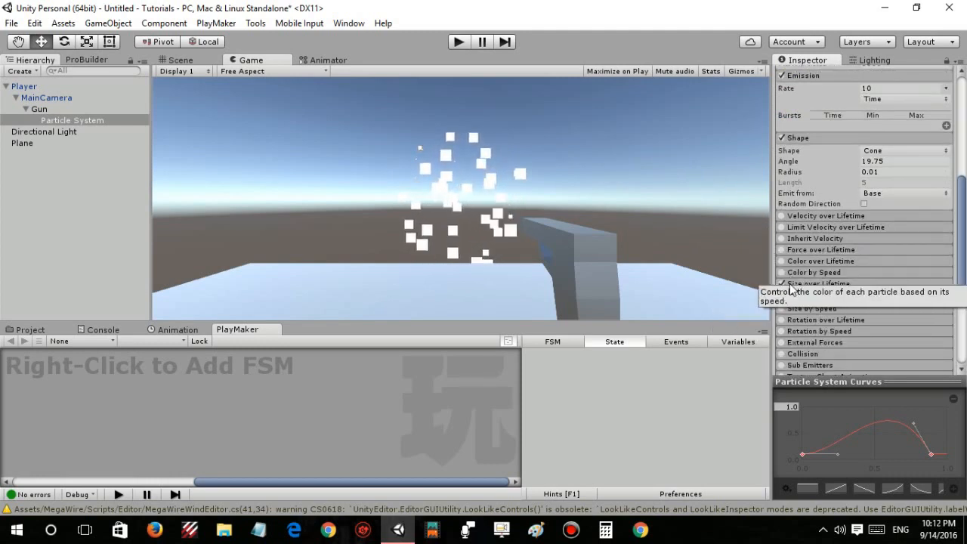
pyautogui.click(784, 260)
pyautogui.click(782, 260)
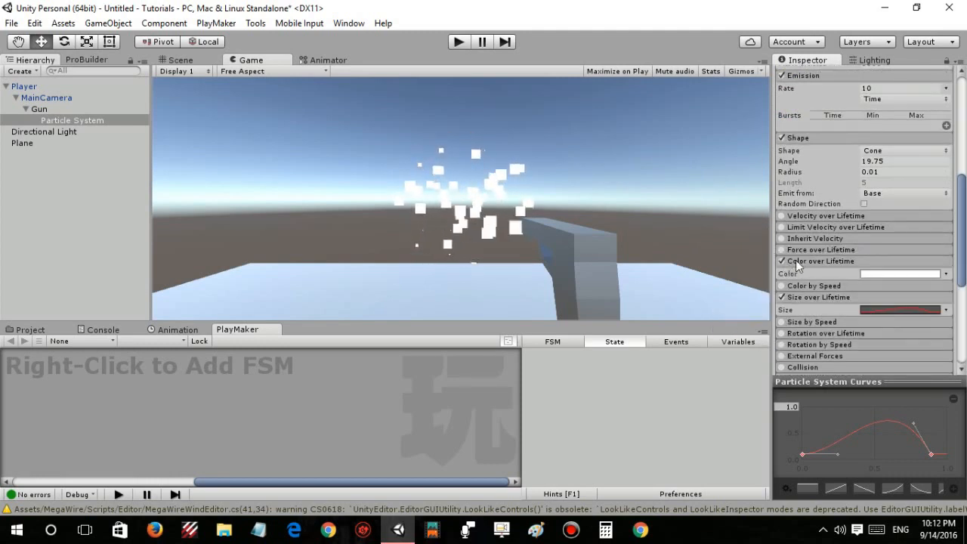
pyautogui.click(894, 274)
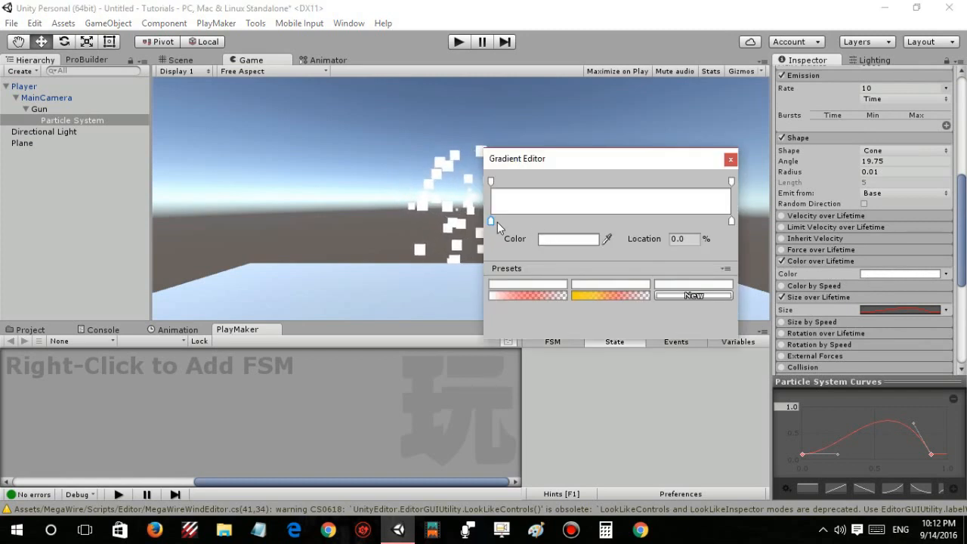
# - Try a light red, E25F5F, for the gradient's first color key
pyautogui.click(564, 238)
pyautogui.click(778, 182)
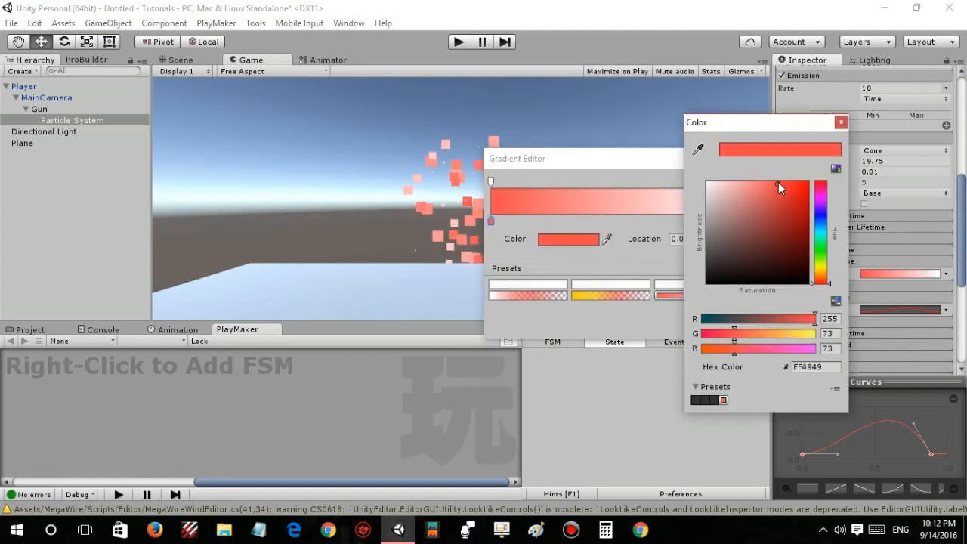
pyautogui.moveTo(778, 182); pyautogui.dragTo(764, 195)
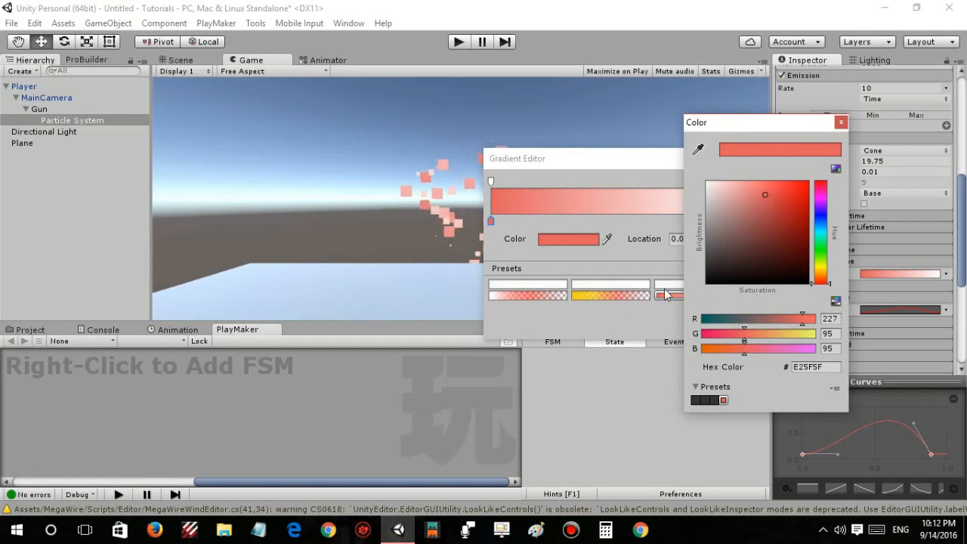
# - Apply the yellow-to-red fading preset to the Color over Lifetime gradient, with the end alpha at 0
pyautogui.click(626, 294)
pyautogui.click(626, 294)
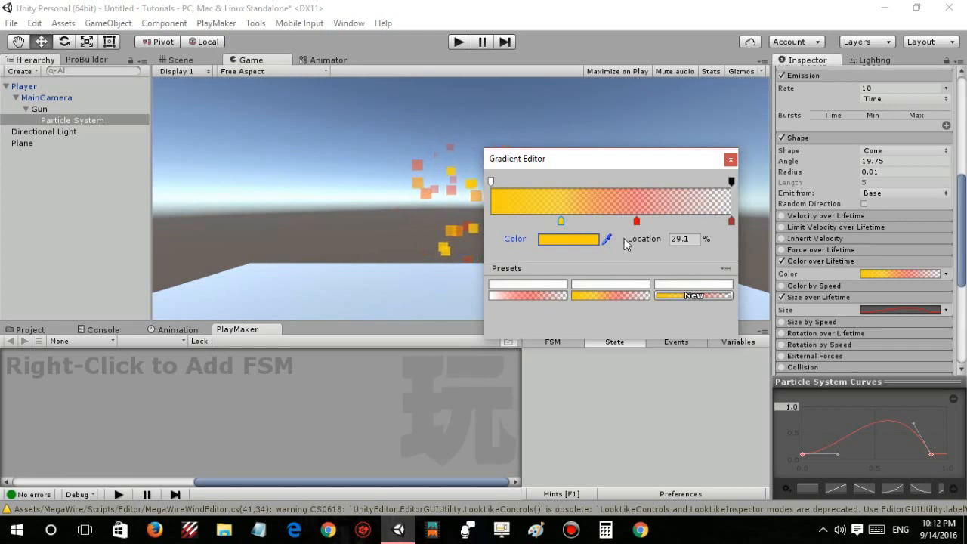
pyautogui.click(731, 181)
pyautogui.moveTo(553, 240)
pyautogui.mouseDown()
pyautogui.moveTo(573, 237)
pyautogui.moveTo(544, 238)
pyautogui.mouseUp()
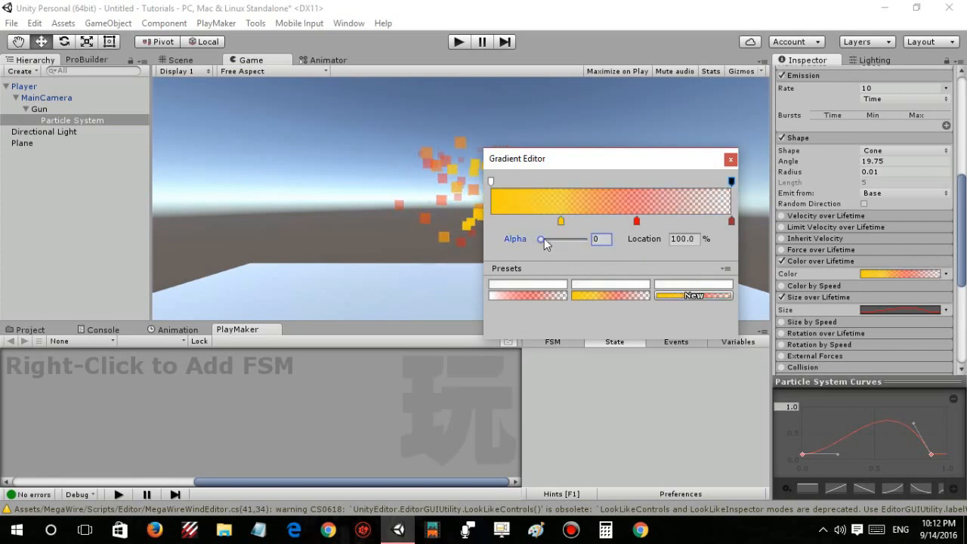
pyautogui.click(730, 159)
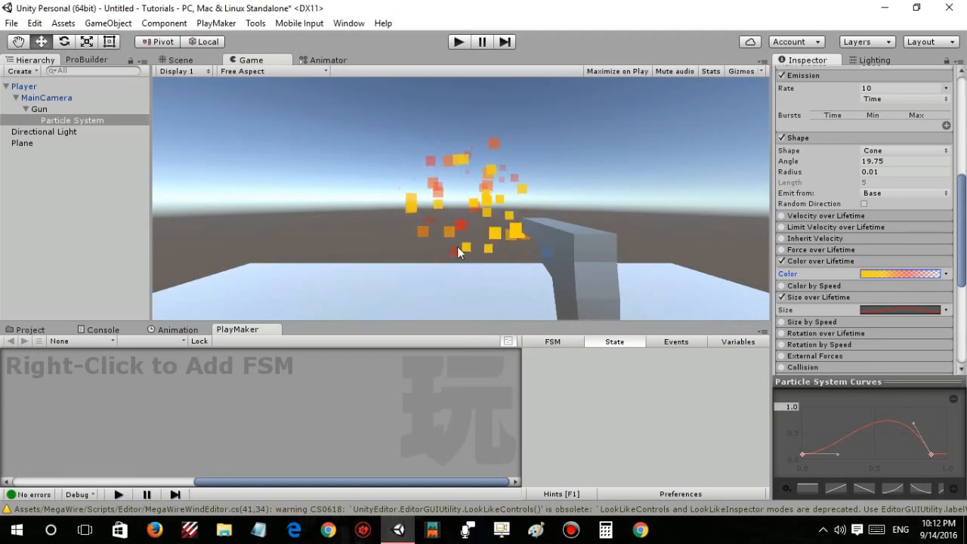
# - Enable Rotation over Lifetime for the particles
pyautogui.scroll(-6, 867, 281)
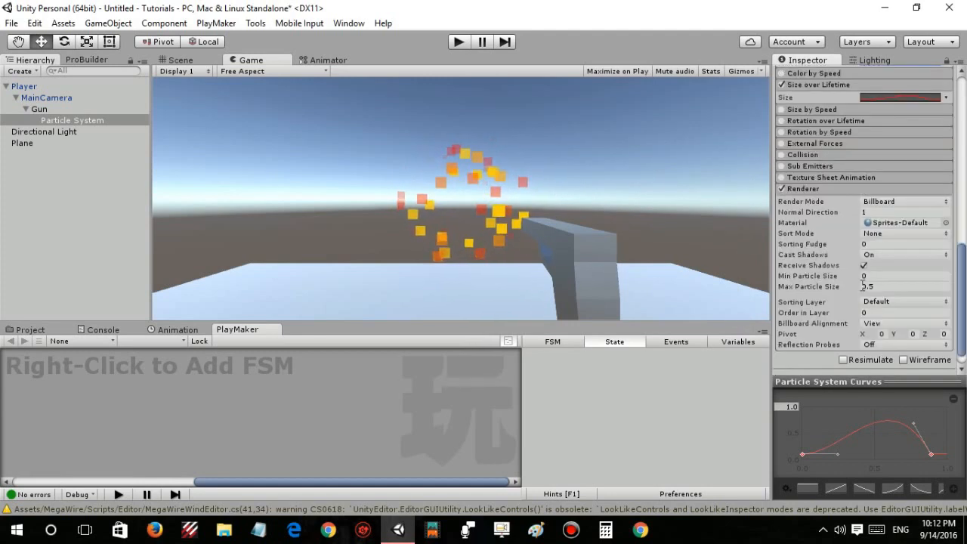
pyautogui.scroll(2, 778, 189)
pyautogui.click(782, 163)
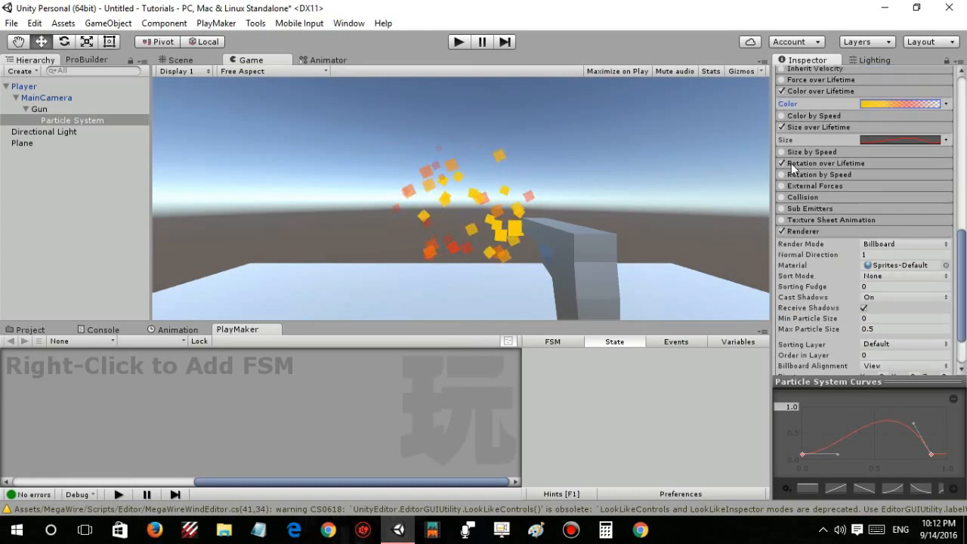
# - Set the Particle System's emission Rate to 100
pyautogui.scroll(3, 805, 178)
pyautogui.scroll(7, 830, 189)
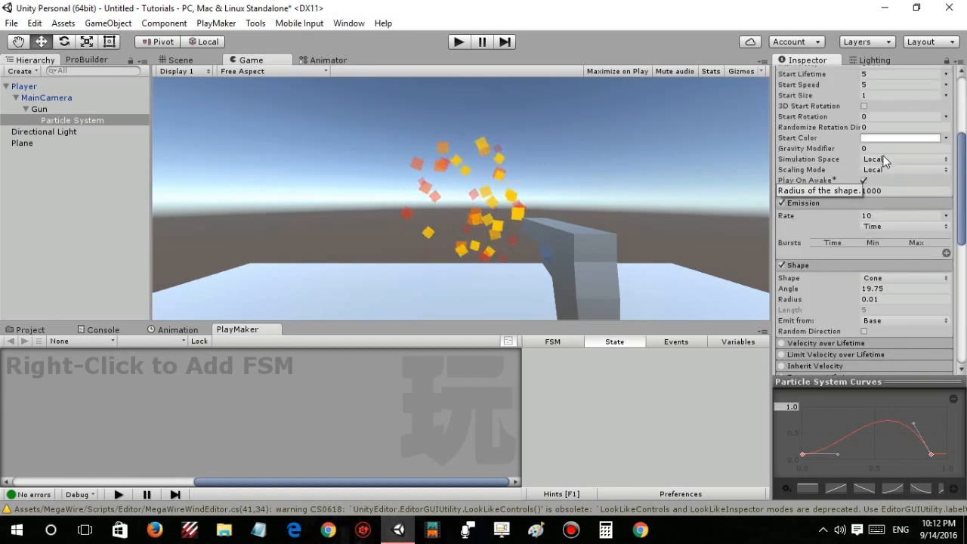
pyautogui.click(876, 216)
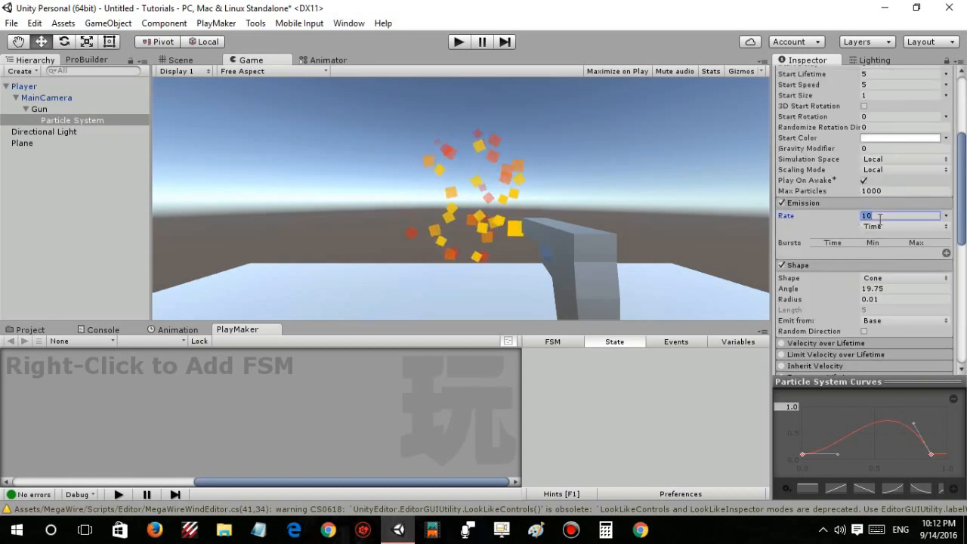
pyautogui.write('100')
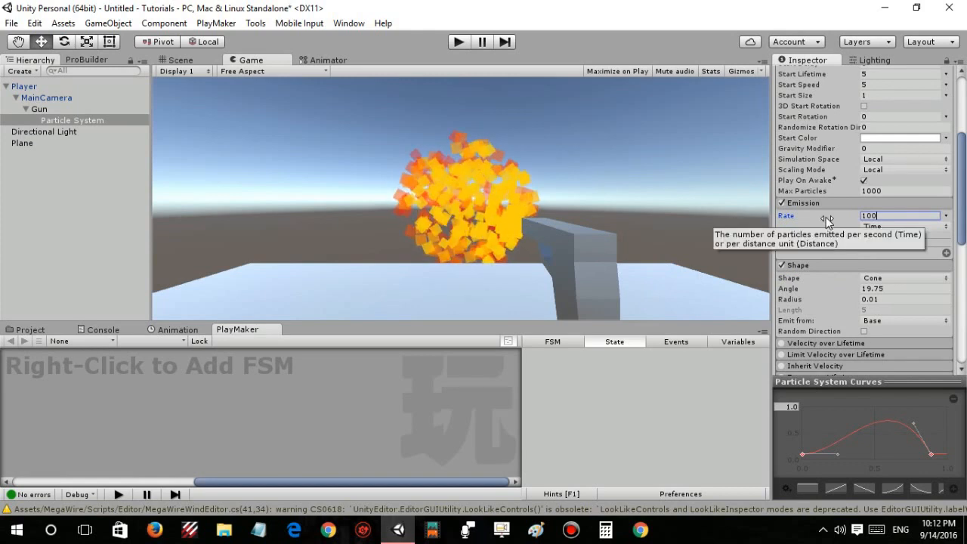
# - Turn off Looping for the Particle System
pyautogui.scroll(-3, 834, 217)
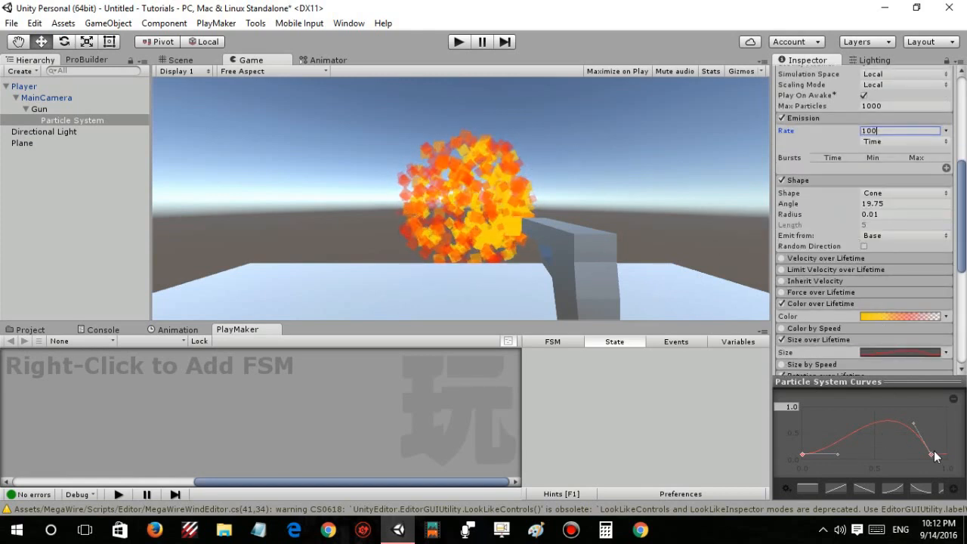
pyautogui.scroll(3, 831, 268)
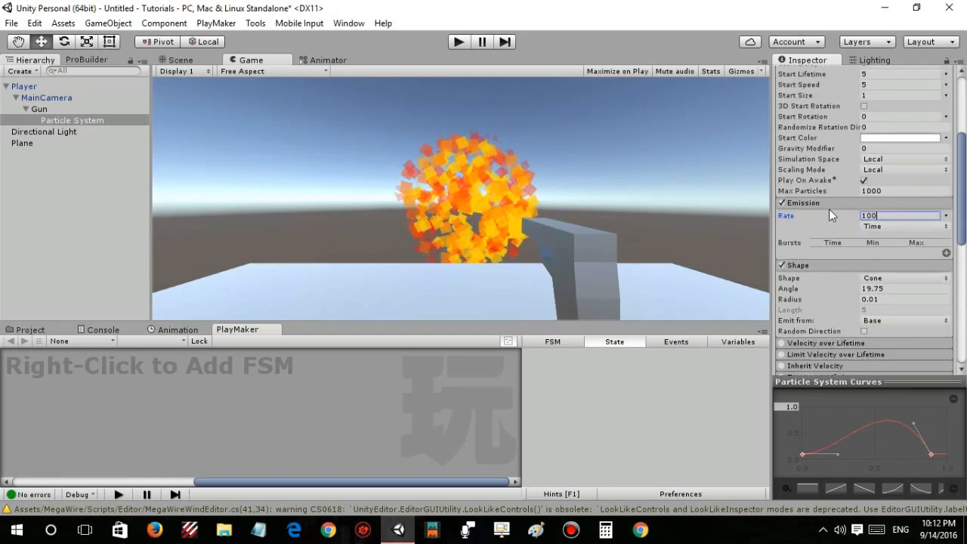
pyautogui.scroll(6, 848, 213)
pyautogui.scroll(-4, 864, 219)
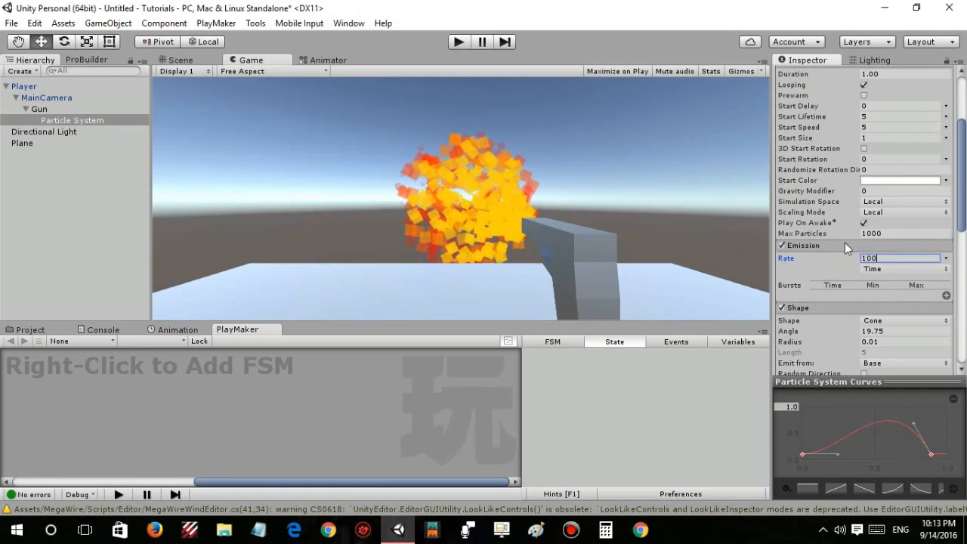
pyautogui.scroll(4, 845, 242)
pyautogui.scroll(-4, 886, 302)
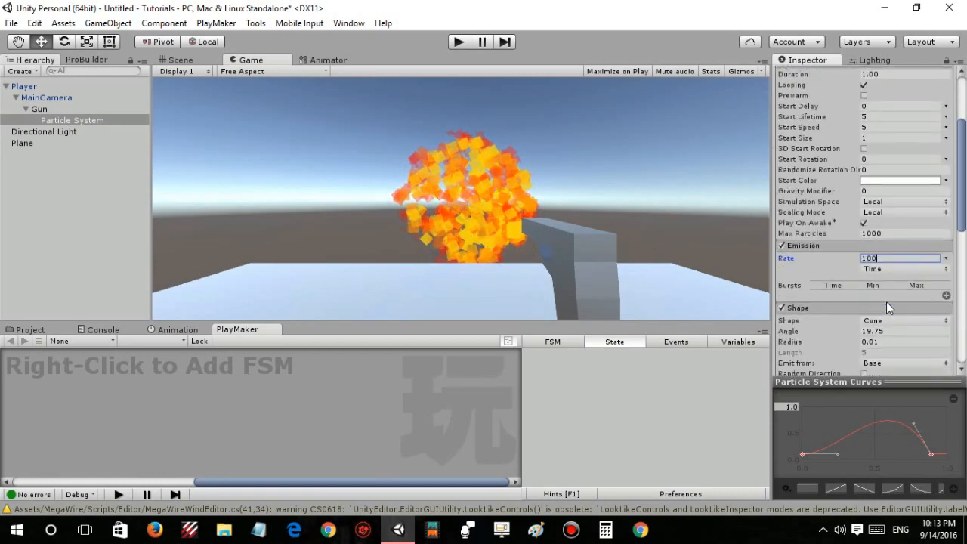
pyautogui.scroll(4, 848, 209)
pyautogui.click(863, 212)
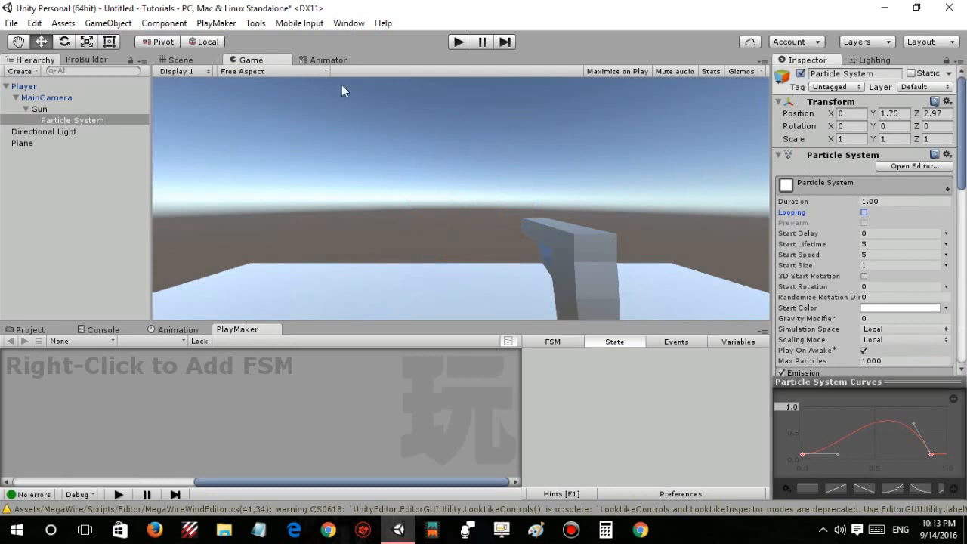
# - Stop and replay the particle simulation in the Scene view to check the single burst
pyautogui.click(181, 60)
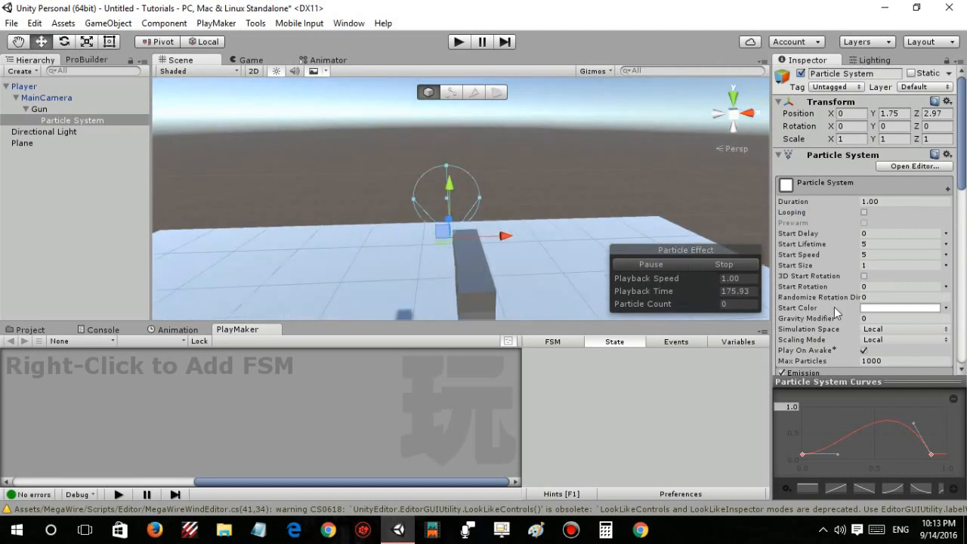
pyautogui.click(726, 265)
pyautogui.click(668, 262)
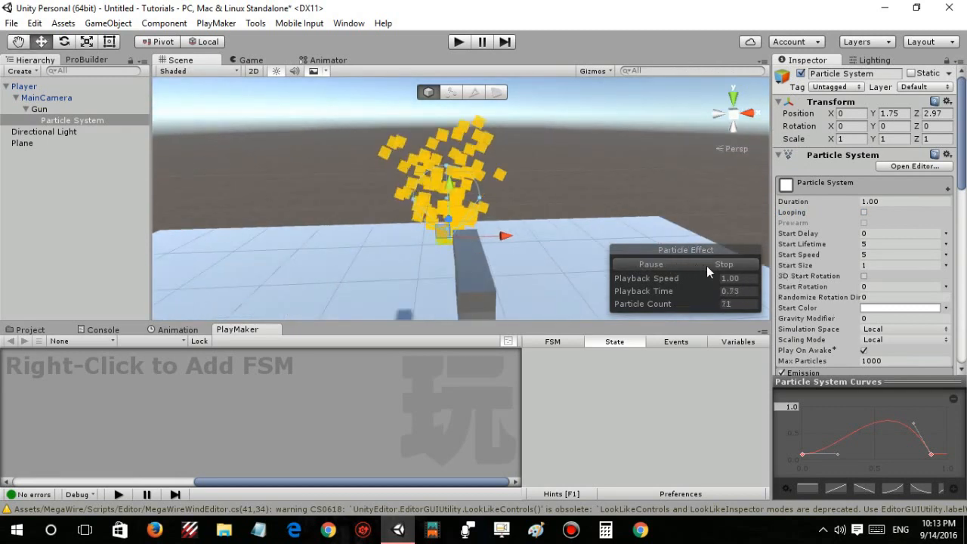
# - Set the Particle System's Duration to 0.1 and simulate the shortened burst in the Scene view
pyautogui.click(251, 59)
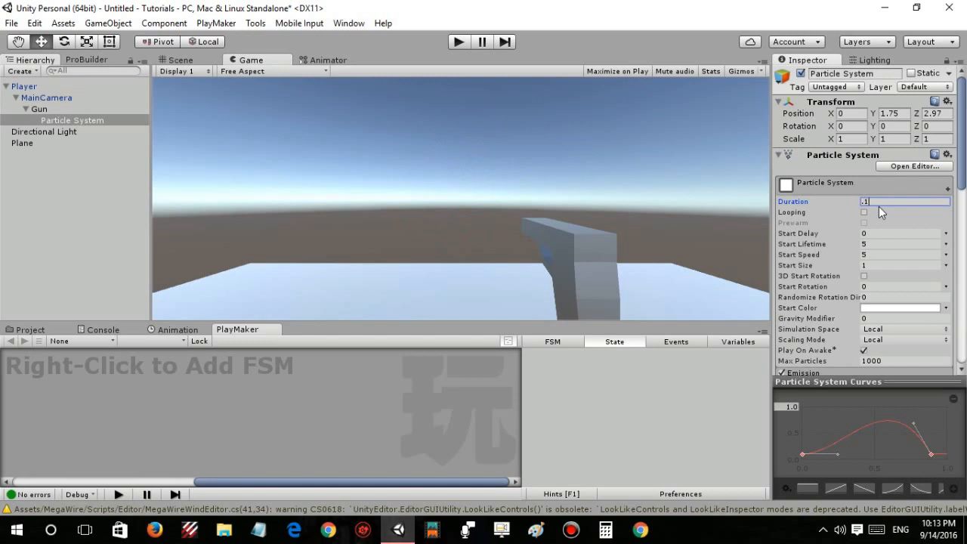
pyautogui.press('Return')
pyautogui.click(178, 61)
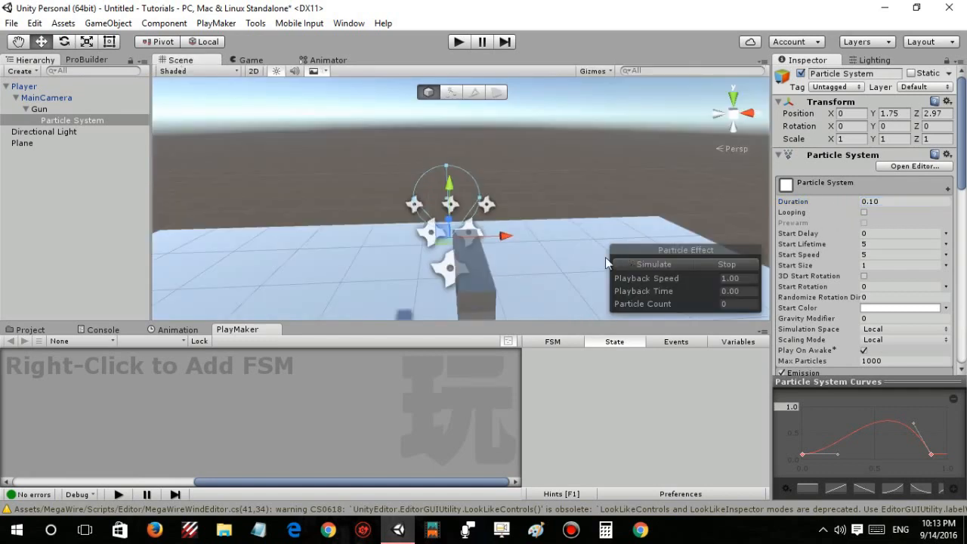
pyautogui.click(651, 265)
pyautogui.keyDown('alt'); pyautogui.moveTo(635, 262); pyautogui.dragTo(453, 142); pyautogui.keyUp('alt')
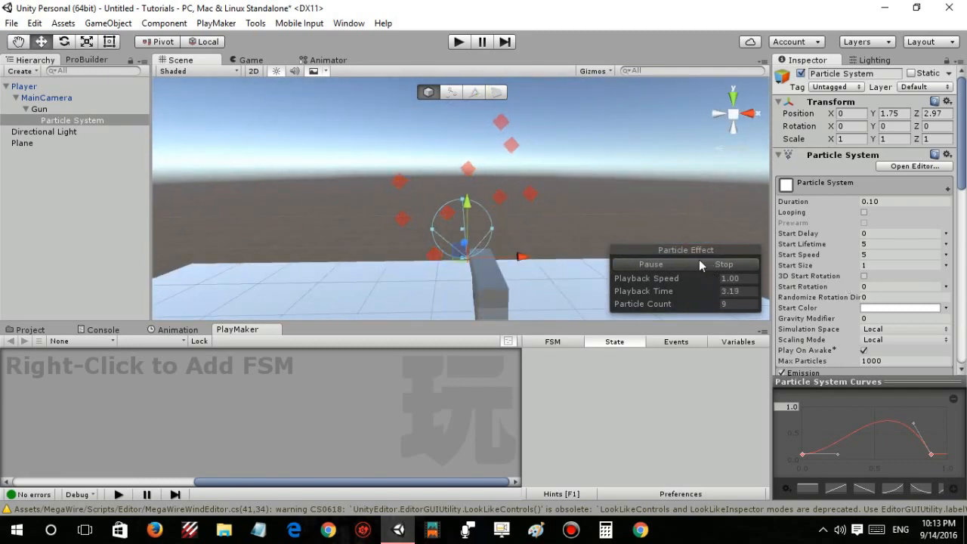
# - Move the Color over Lifetime gradient's yellow key to the start and the red key to 33.8%, and simulate the particles
pyautogui.scroll(-10, 902, 279)
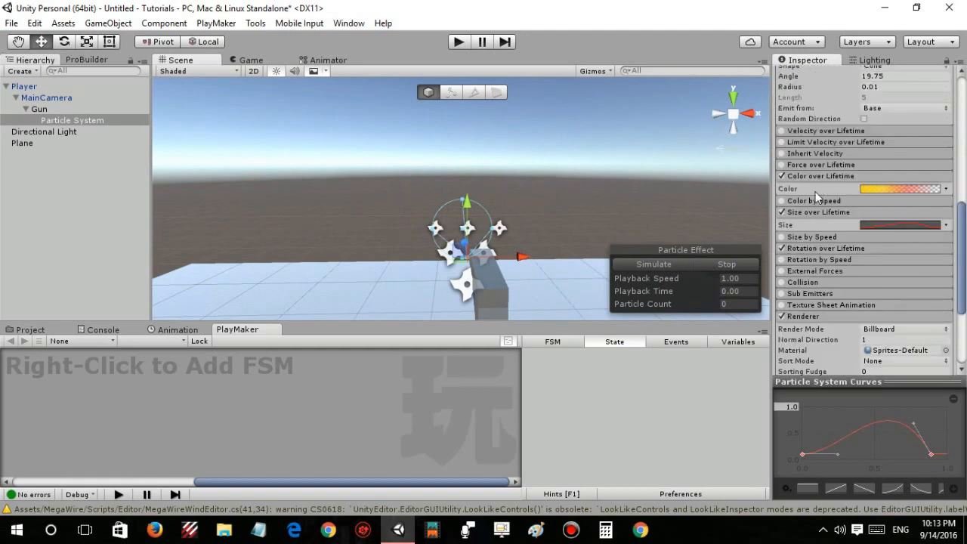
pyautogui.click(889, 191)
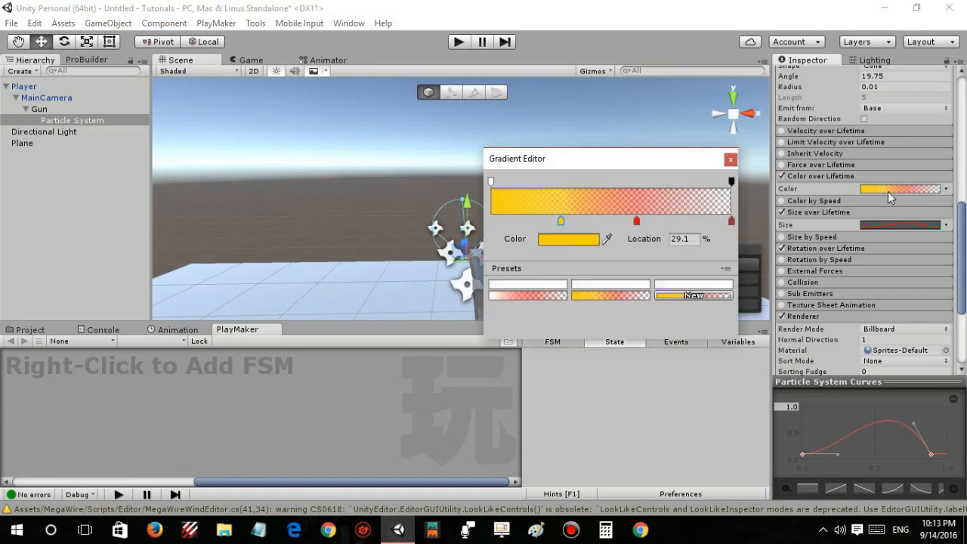
pyautogui.moveTo(555, 222); pyautogui.dragTo(486, 229)
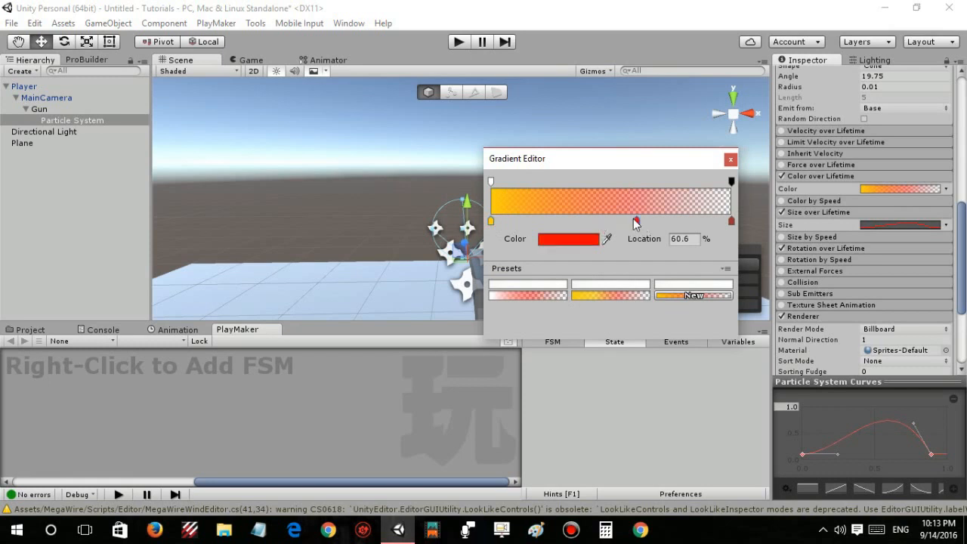
pyautogui.moveTo(594, 222); pyautogui.dragTo(577, 221)
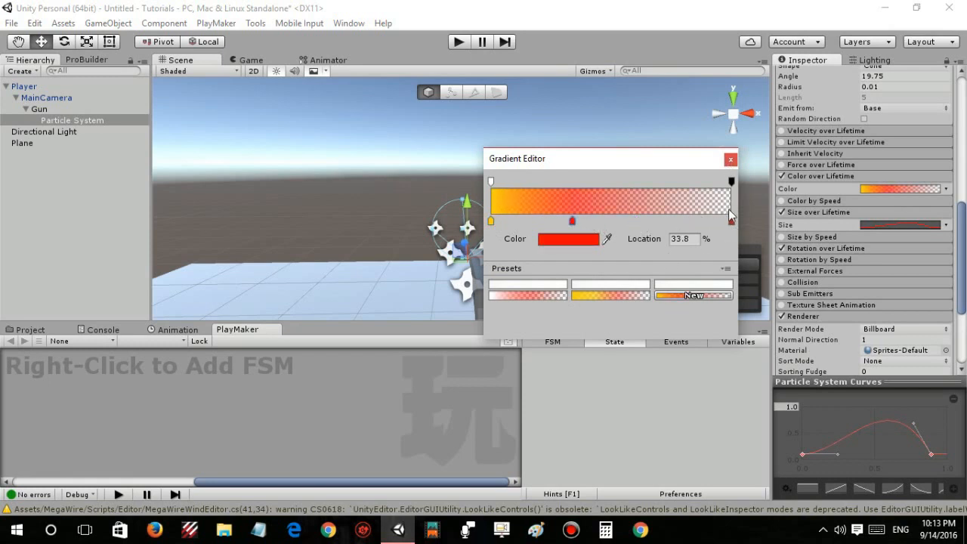
pyautogui.moveTo(729, 222); pyautogui.dragTo(734, 222)
pyautogui.click(730, 158)
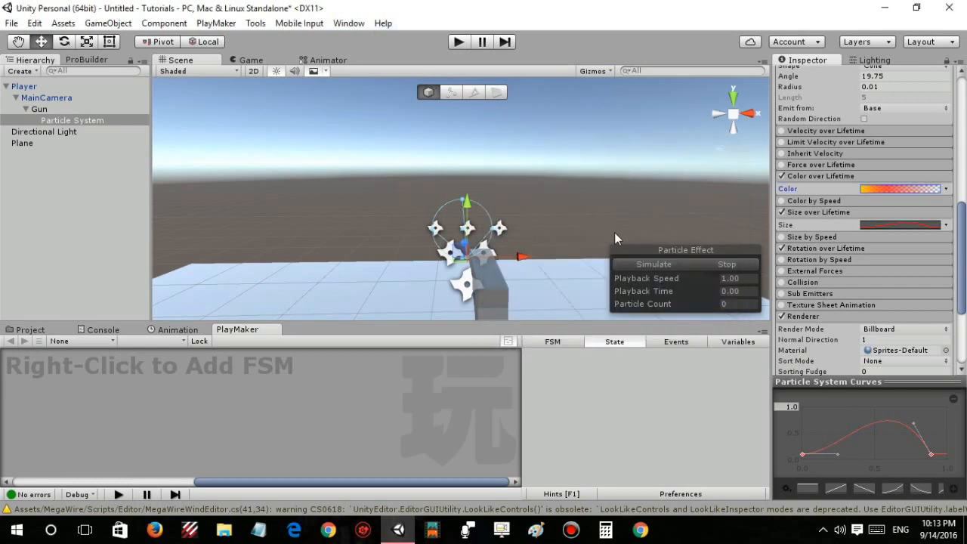
pyautogui.click(635, 265)
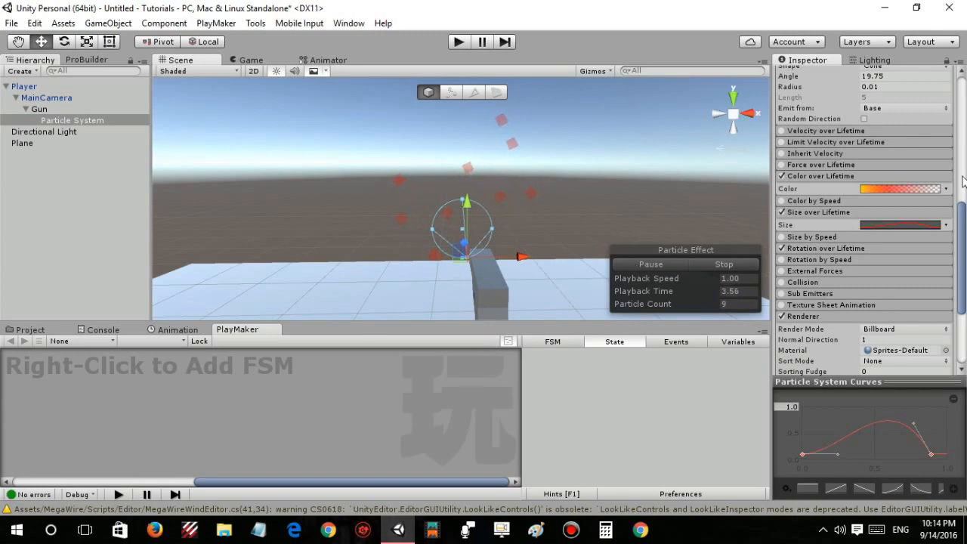
# - Try a much higher emission Rate for the Particle System and simulate the denser burst
pyautogui.scroll(5, 889, 146)
pyautogui.click(900, 130)
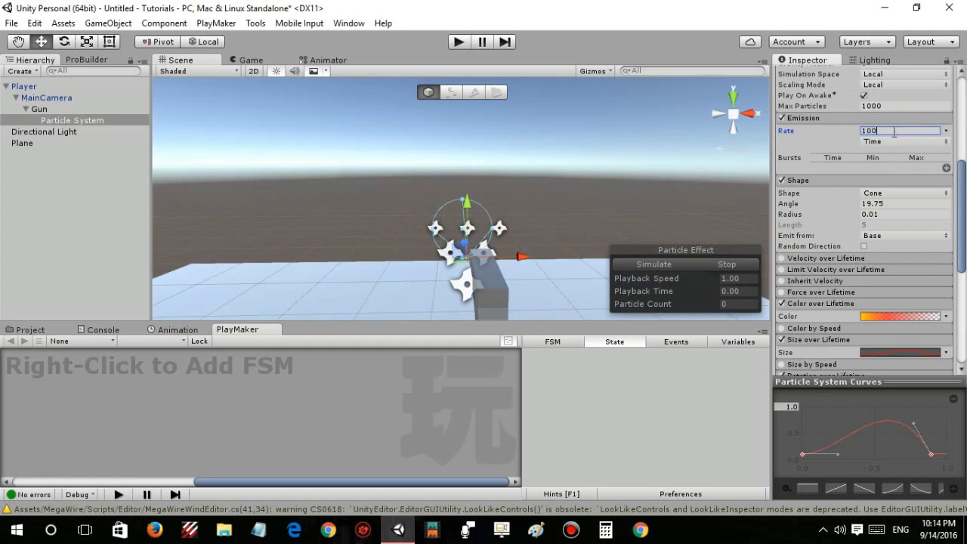
pyautogui.scroll(10, 870, 168)
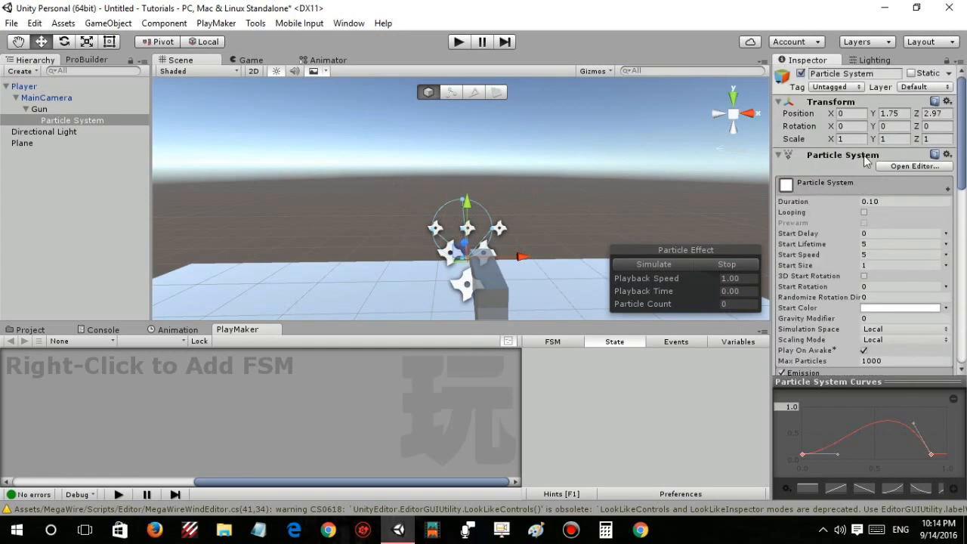
pyautogui.click(647, 259)
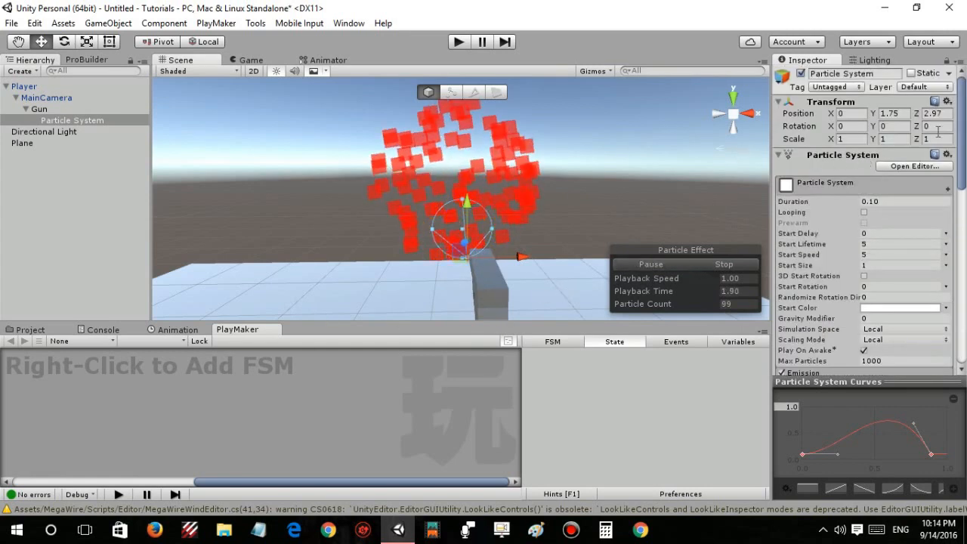
# - Set the Particle System's emission Rate to 500 and simulate the burst
pyautogui.scroll(-5, 906, 196)
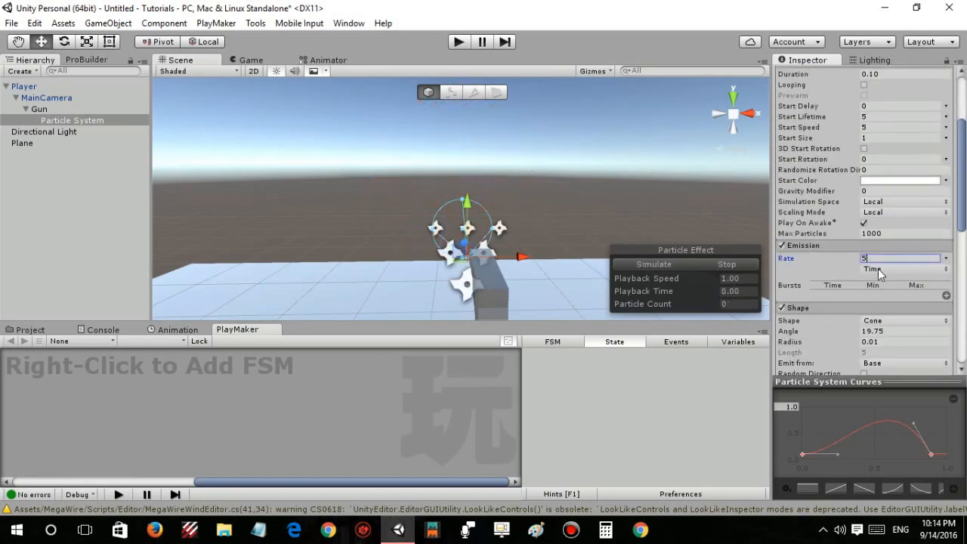
pyautogui.click(672, 265)
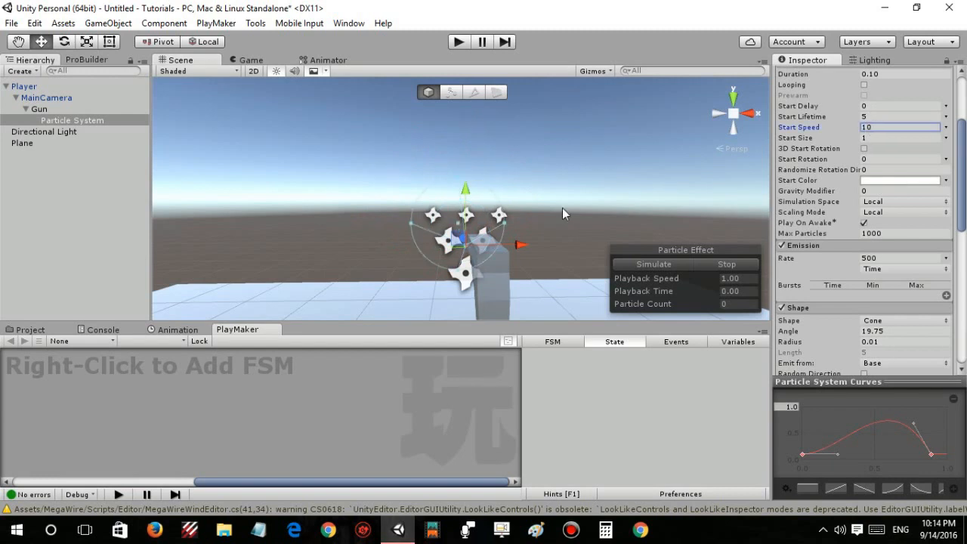
# - Test the burst at Start Speed 10, set the Start Speed to 15 and simulate it again
pyautogui.click(655, 266)
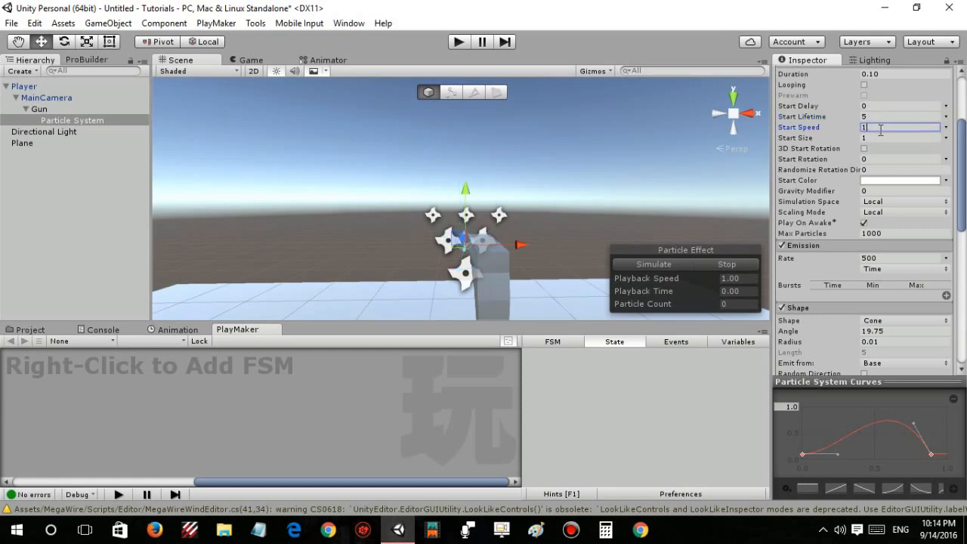
pyautogui.click(639, 267)
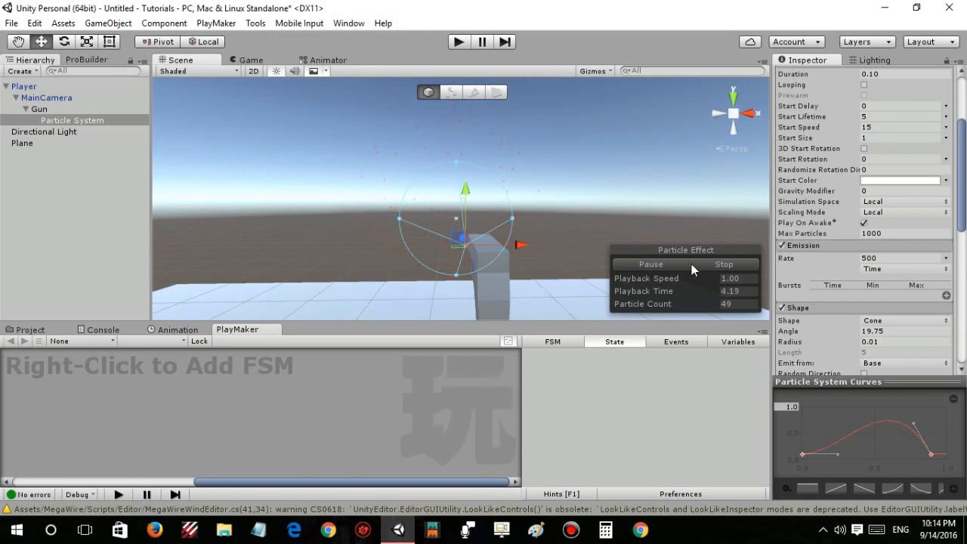
pyautogui.click(691, 264)
# - Turn on Looping briefly to simulate the continuous effect, and turn it off again
pyautogui.scroll(4, 906, 153)
pyautogui.click(864, 212)
pyautogui.click(658, 266)
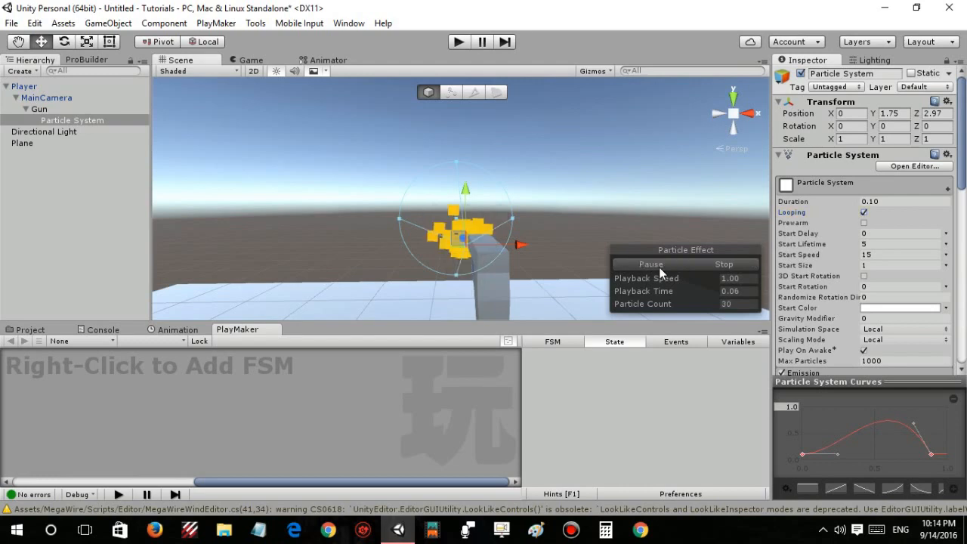
pyautogui.click(721, 264)
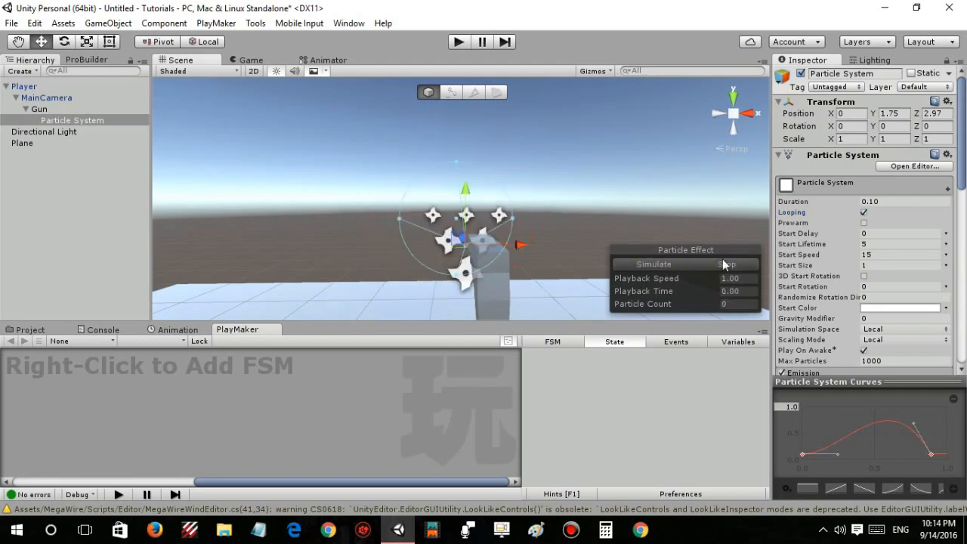
pyautogui.click(865, 212)
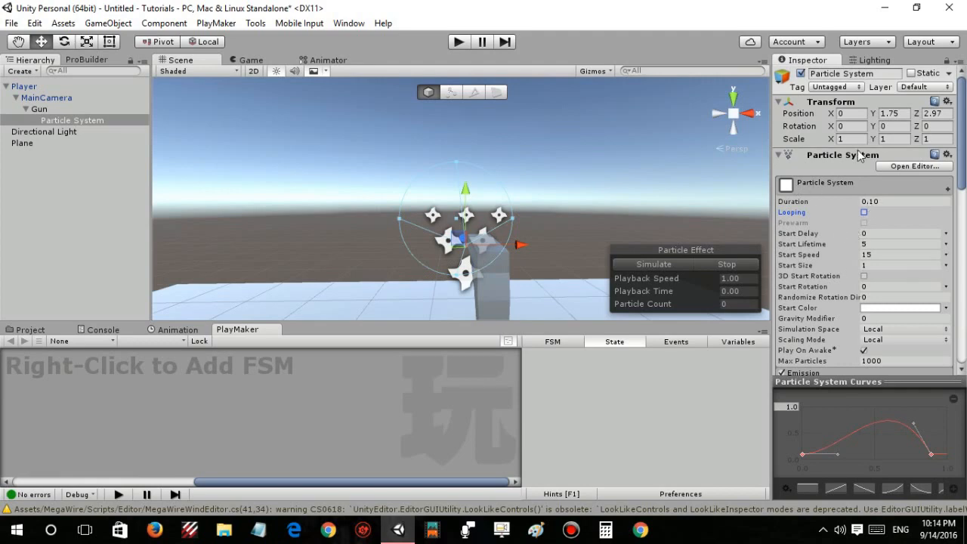
# - Create an empty game object at the Particle System's position at the barrel's end and make it a direct child of Gun
pyautogui.keyDown('alt'); pyautogui.moveTo(527, 207); pyautogui.dragTo(262, 266); pyautogui.keyUp('alt')
pyautogui.scroll(3, 265, 230)
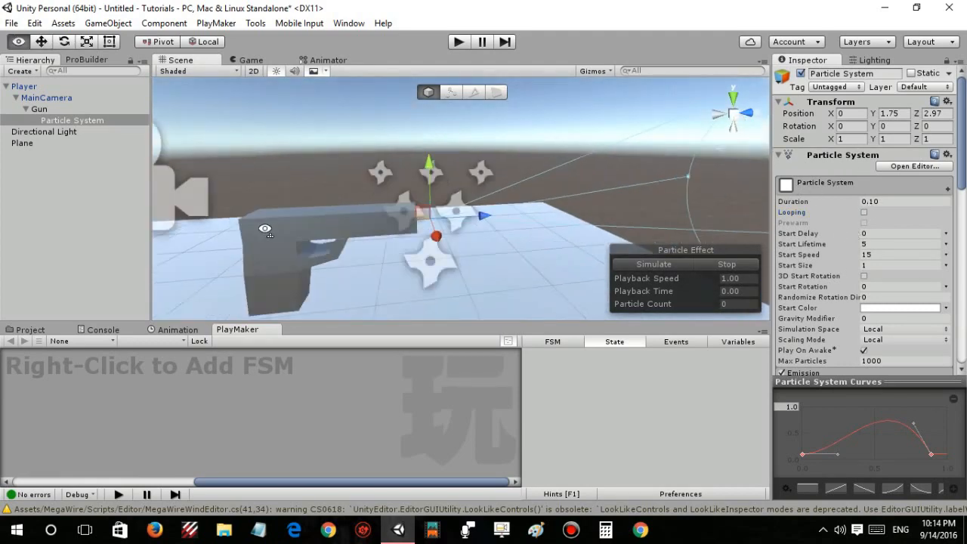
pyautogui.scroll(2, 286, 235)
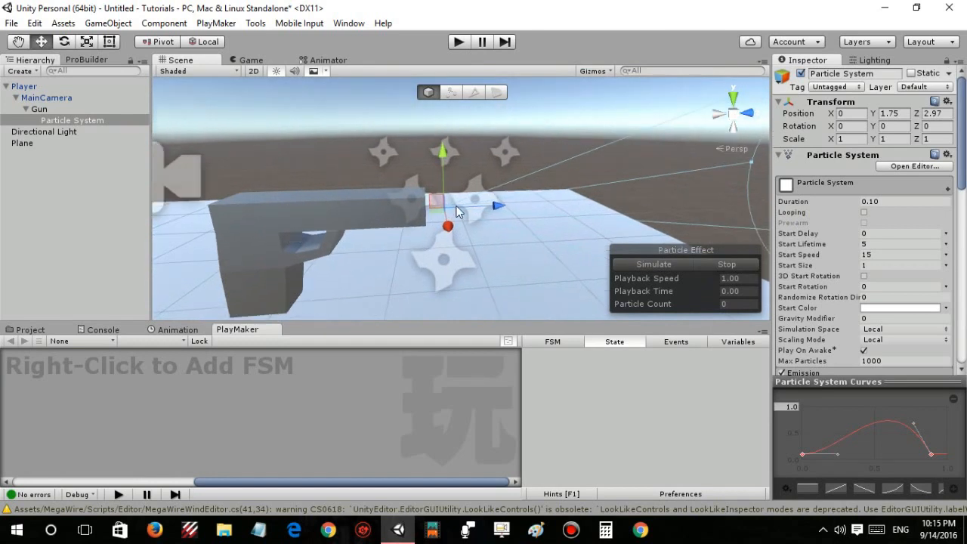
pyautogui.rightClick(66, 126)
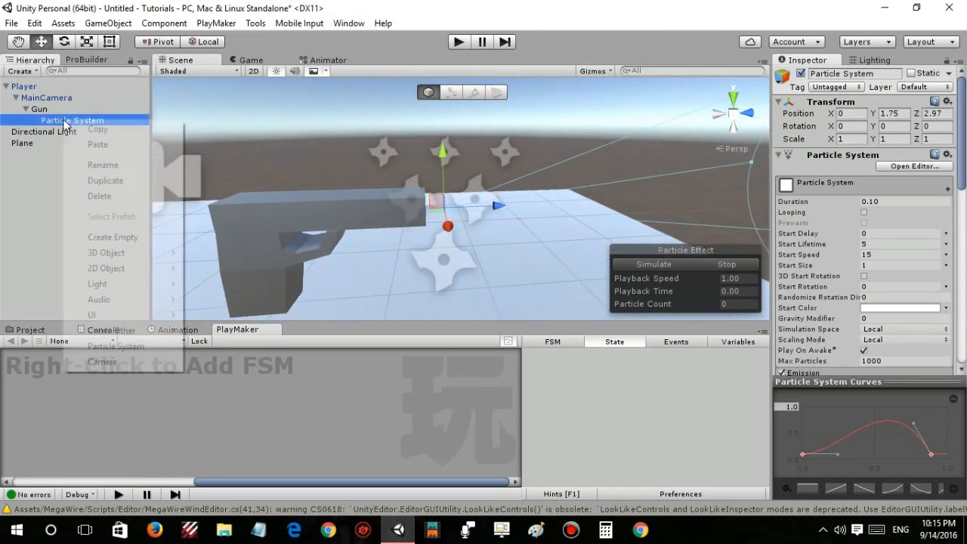
pyautogui.click(135, 235)
pyautogui.moveTo(66, 134); pyautogui.dragTo(40, 120)
pyautogui.click(55, 108)
pyautogui.click(35, 119)
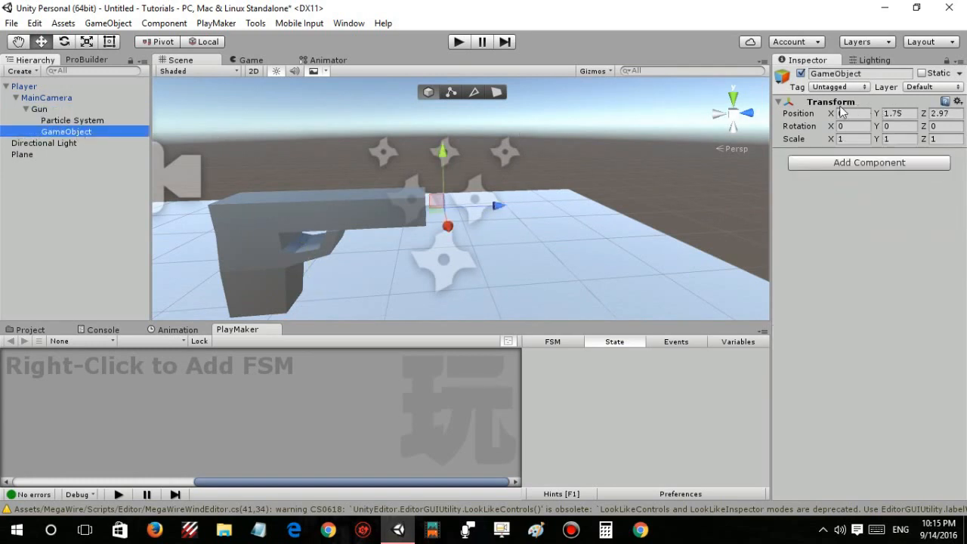
# - Rename the new empty object to Muzzle Flash Position
pyautogui.click(851, 74)
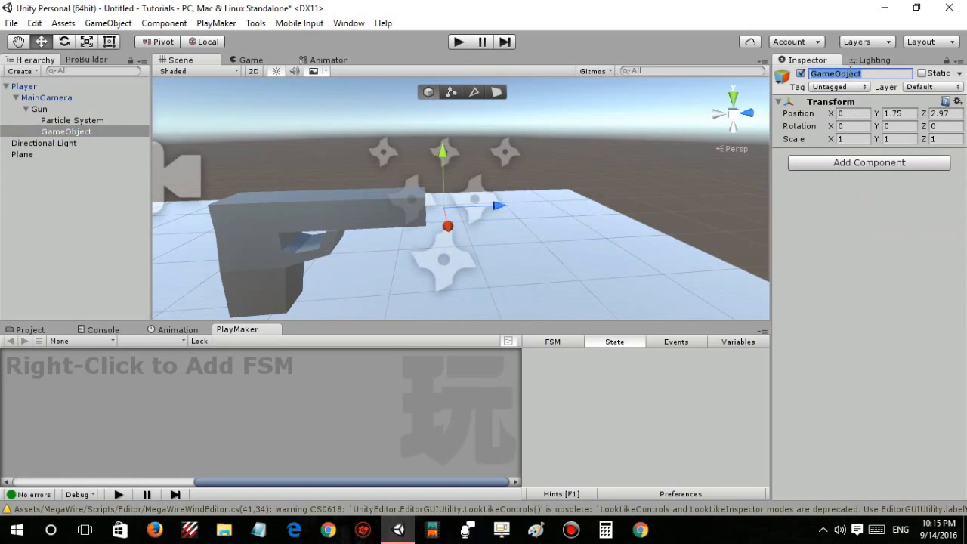
pyautogui.write('Muzzle Flash Position')
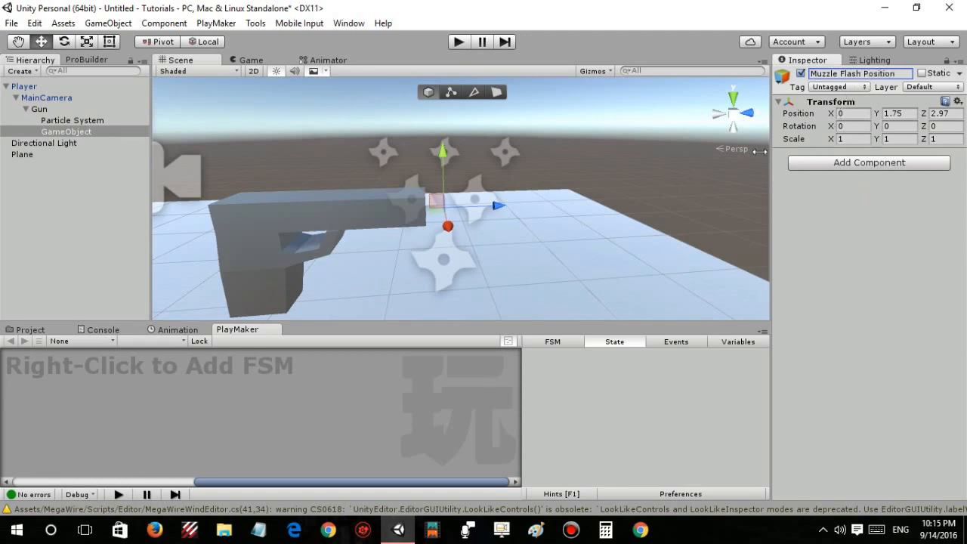
pyautogui.press('Return')
# - Rename the Particle System object under Gun to Muzzle Flash
pyautogui.click(60, 123)
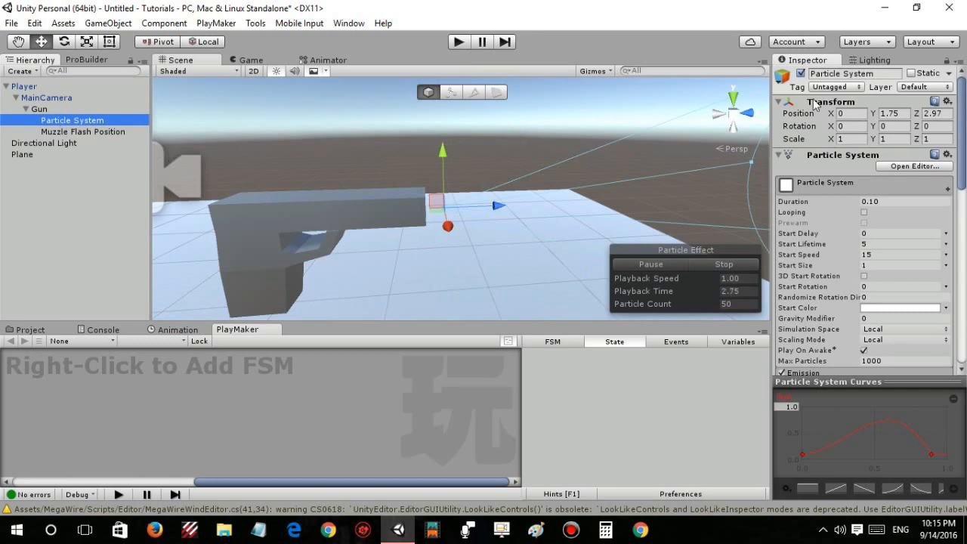
pyautogui.click(823, 74)
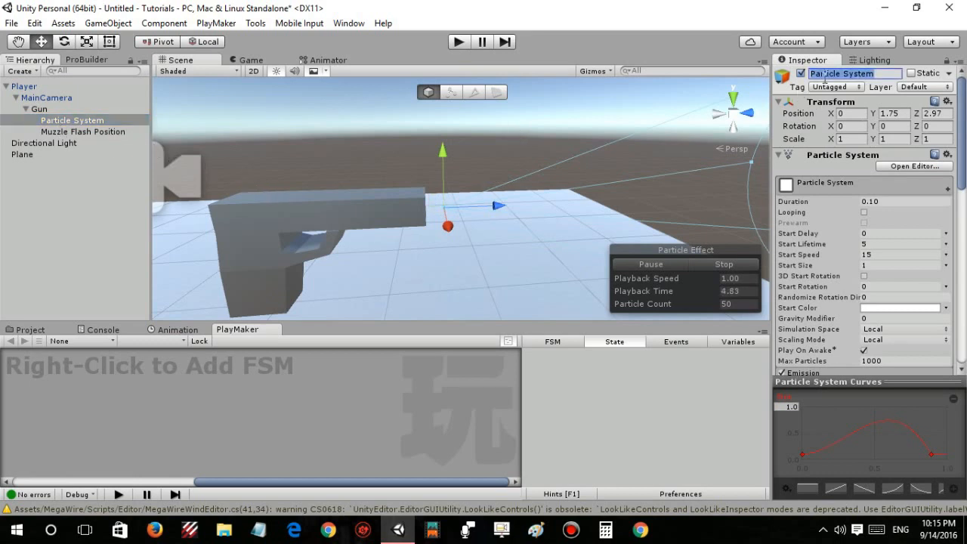
pyautogui.write('Muzzle Flash')
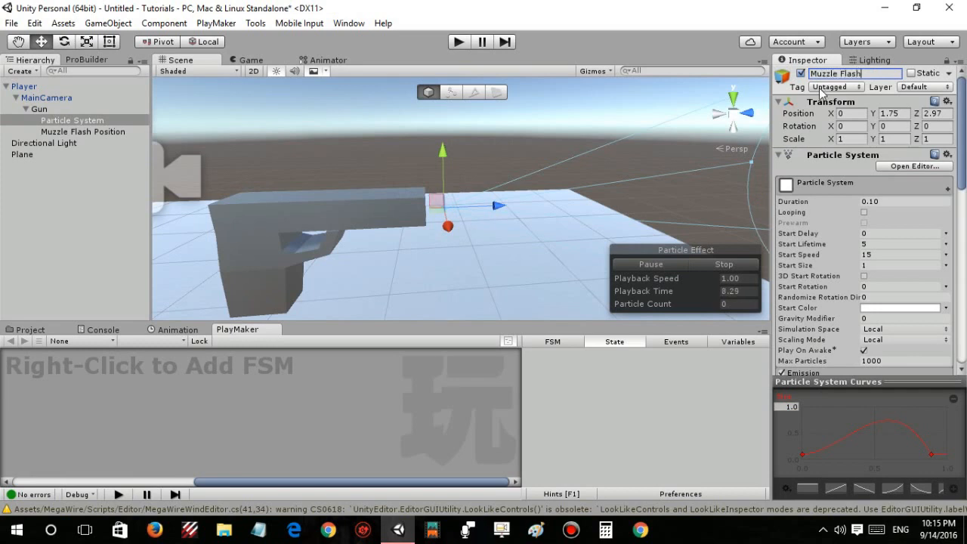
pyautogui.press('Return')
# - Create a new folder named Prefabs in the project's root Assets folder
pyautogui.click(45, 332)
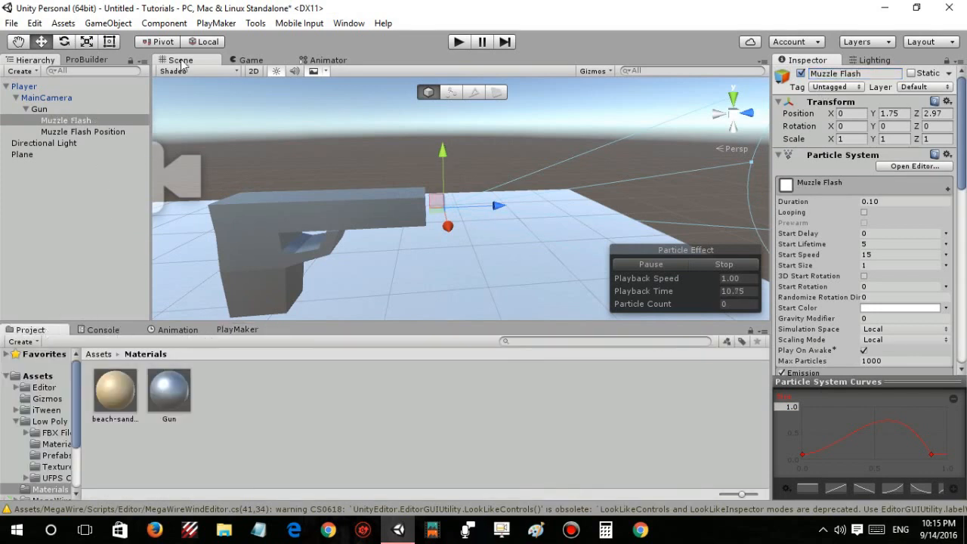
pyautogui.click(99, 354)
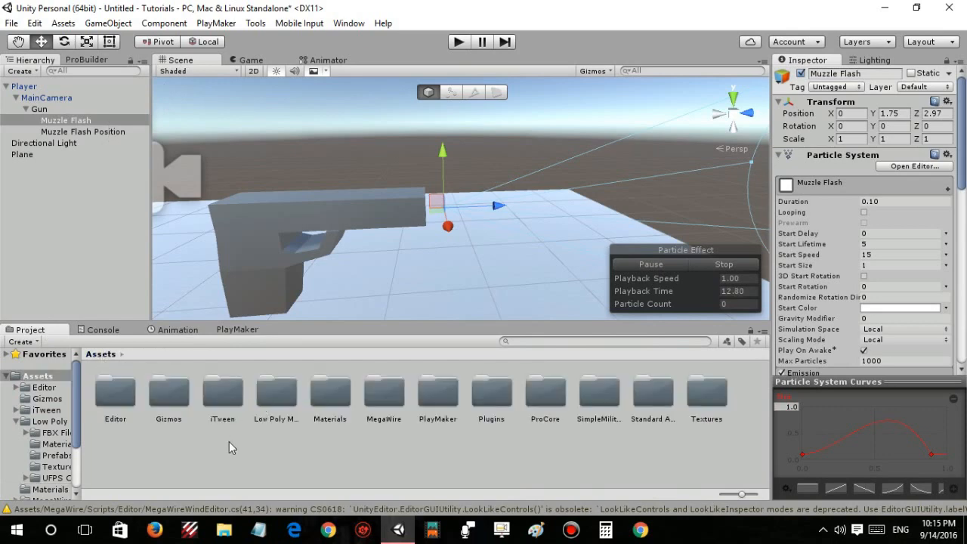
pyautogui.rightClick(253, 438)
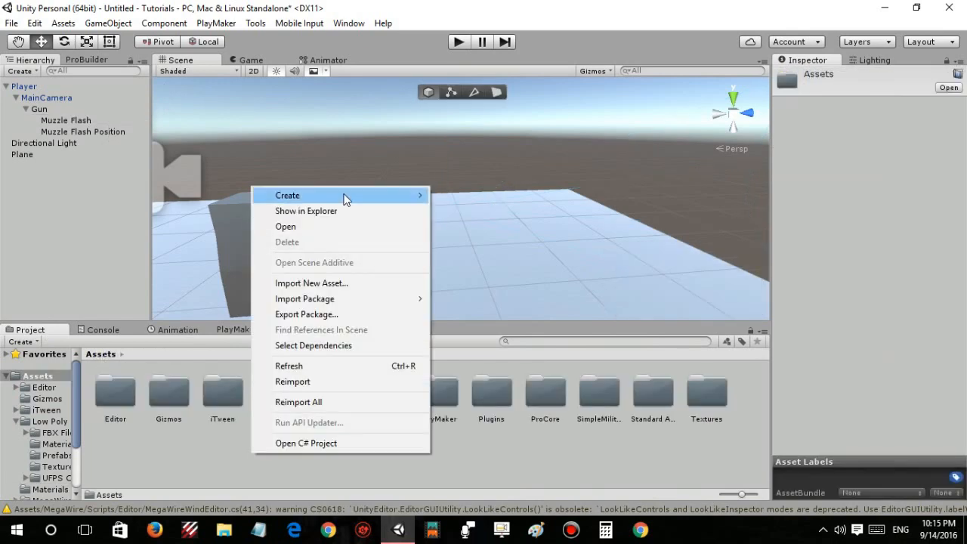
pyautogui.moveTo(287, 196)
pyautogui.click(461, 148)
pyautogui.write('Prefabs')
pyautogui.press('Return')
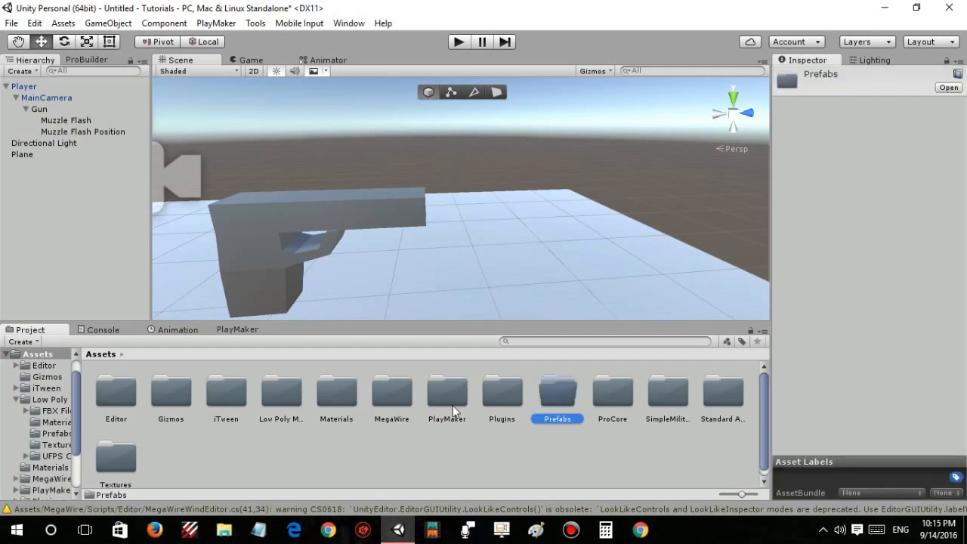
# - Save Muzzle Flash as a prefab in the Prefabs folder and delete its instance under Gun from the scene
pyautogui.doubleClick(562, 408)
pyautogui.moveTo(80, 122); pyautogui.dragTo(178, 401)
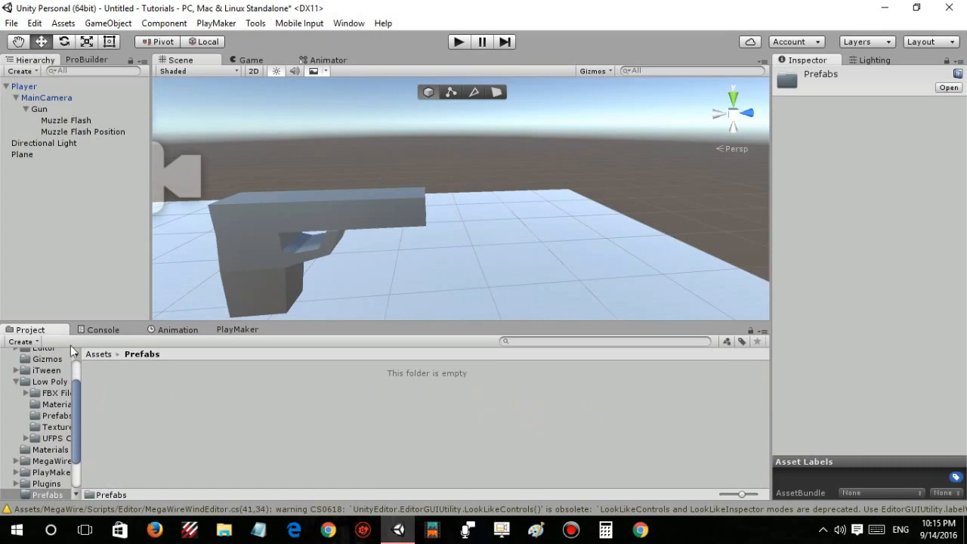
pyautogui.click(65, 120)
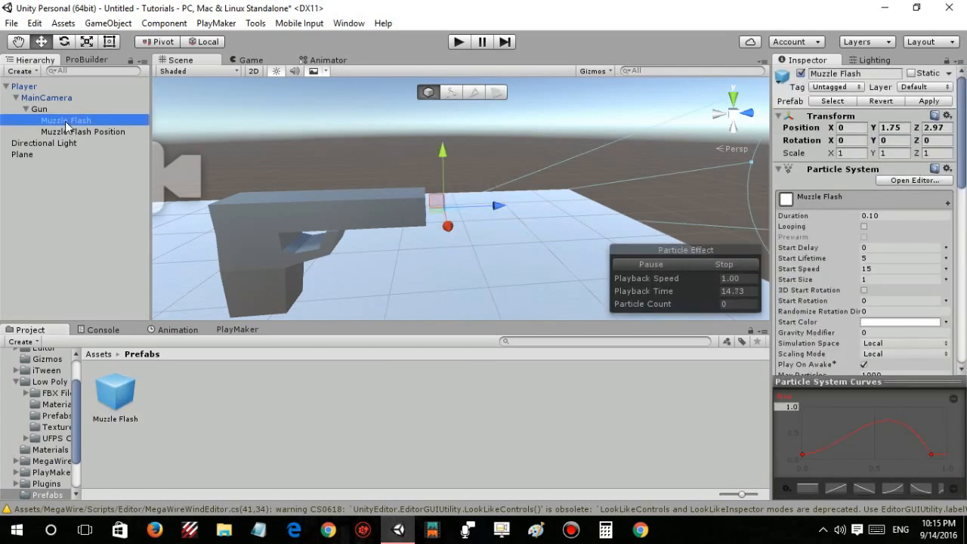
pyautogui.press('Delete')
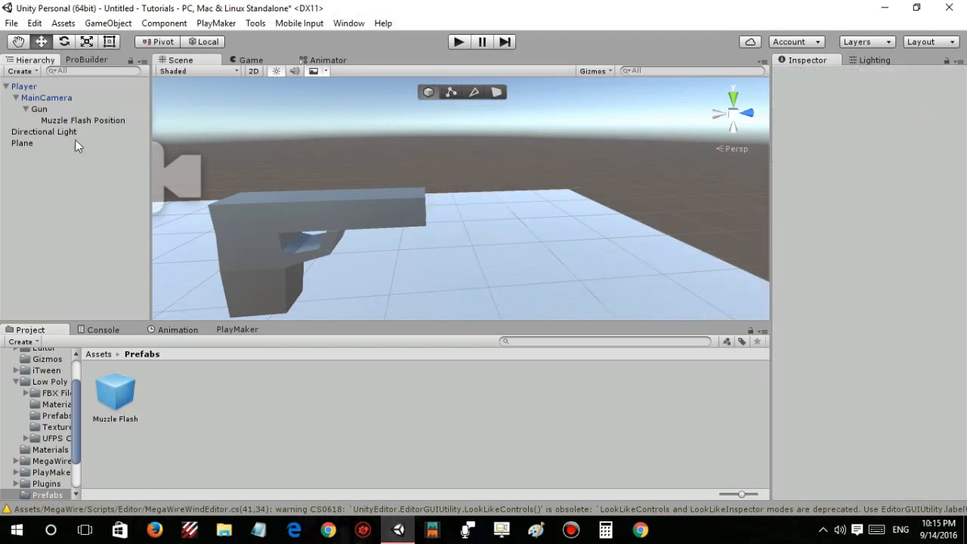
# - Enlarge the PlayMaker editor area slightly and add an FSM to the Player object
pyautogui.click(222, 332)
pyautogui.moveTo(217, 322); pyautogui.dragTo(217, 305)
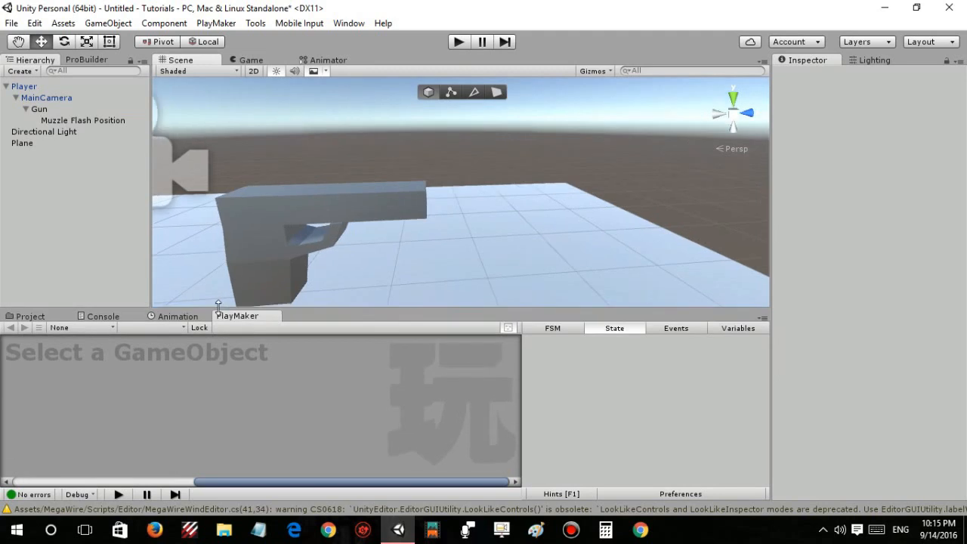
pyautogui.click(30, 85)
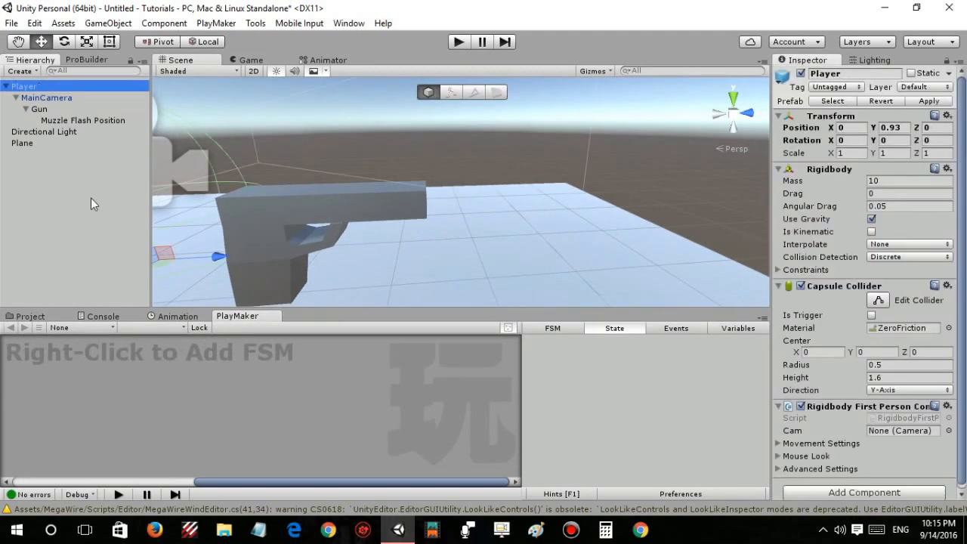
pyautogui.rightClick(116, 367)
pyautogui.click(129, 378)
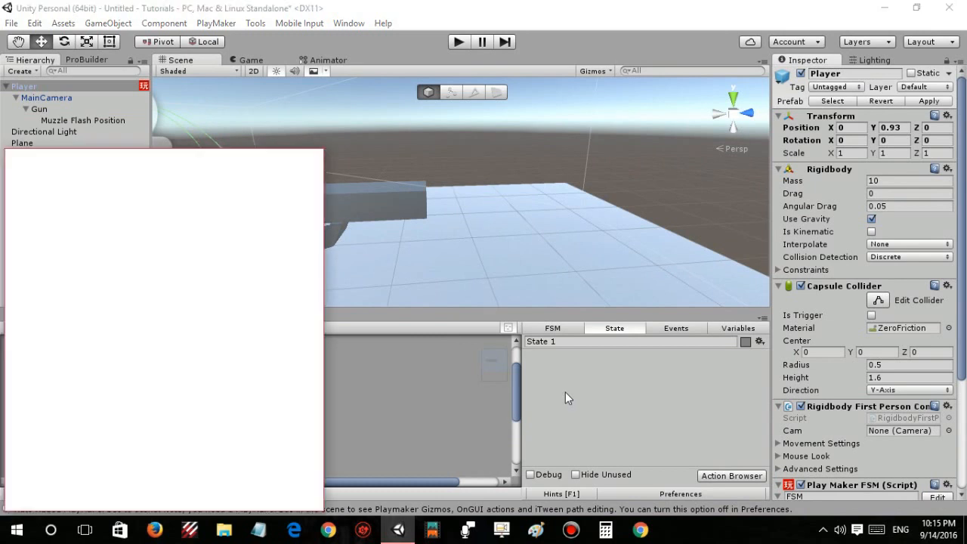
# - Find the Get Mouse Button Down action and add it to State 1
pyautogui.write('get mouse buut')
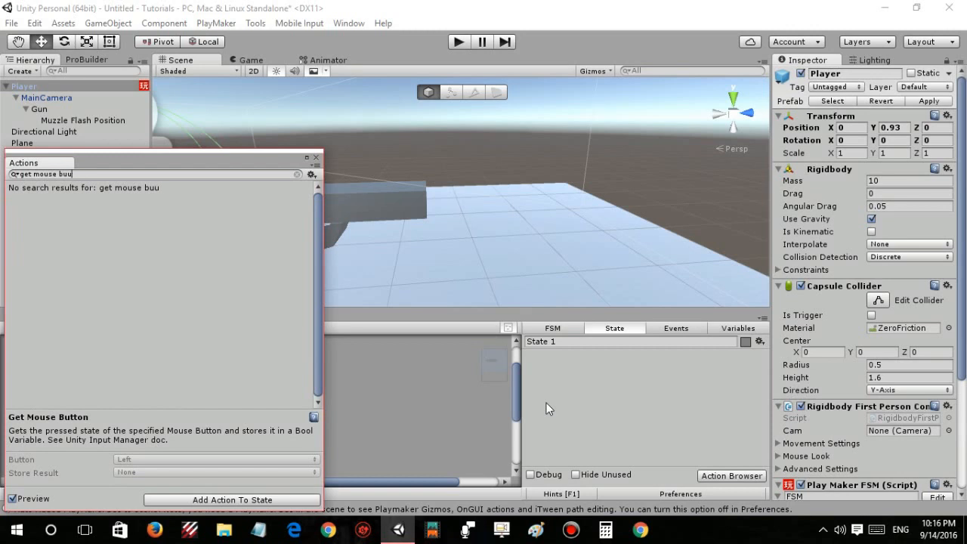
pyautogui.press('BackSpace')
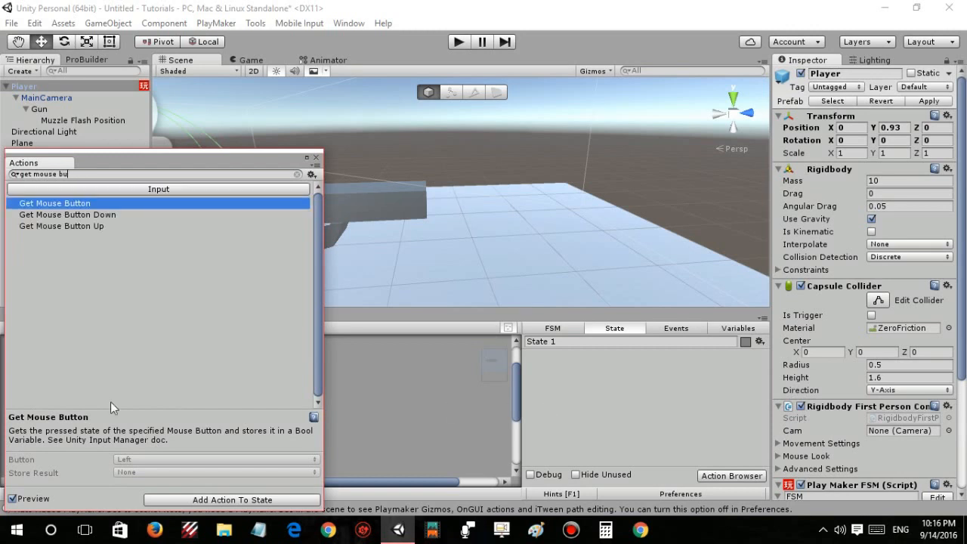
pyautogui.doubleClick(108, 212)
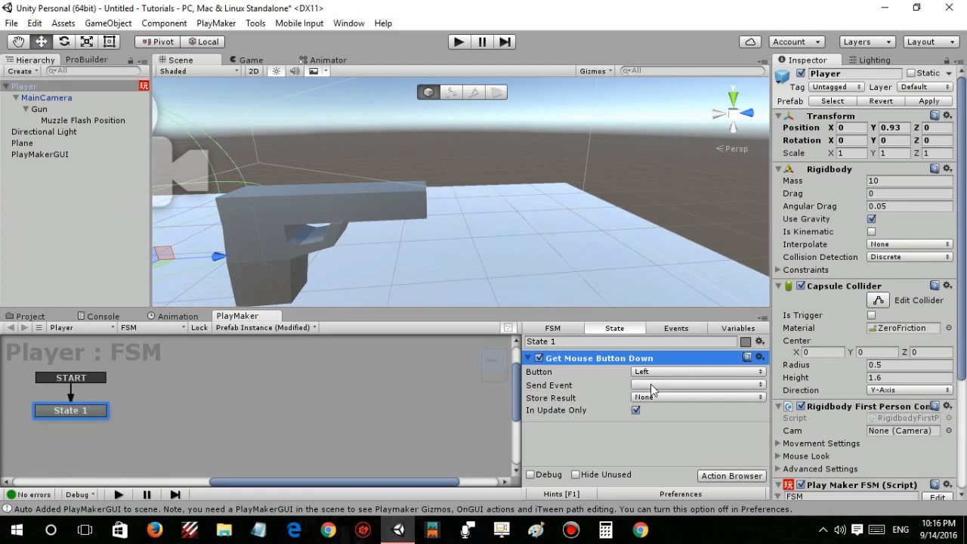
# - Create a new event named Fire as the mouse action's sent event and add it as a transition on State 1
pyautogui.click(651, 385)
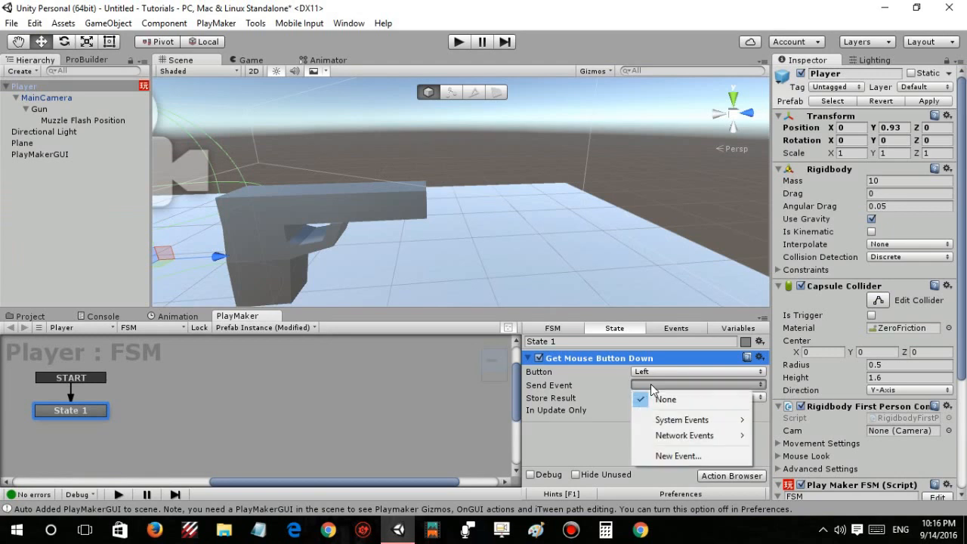
pyautogui.click(651, 455)
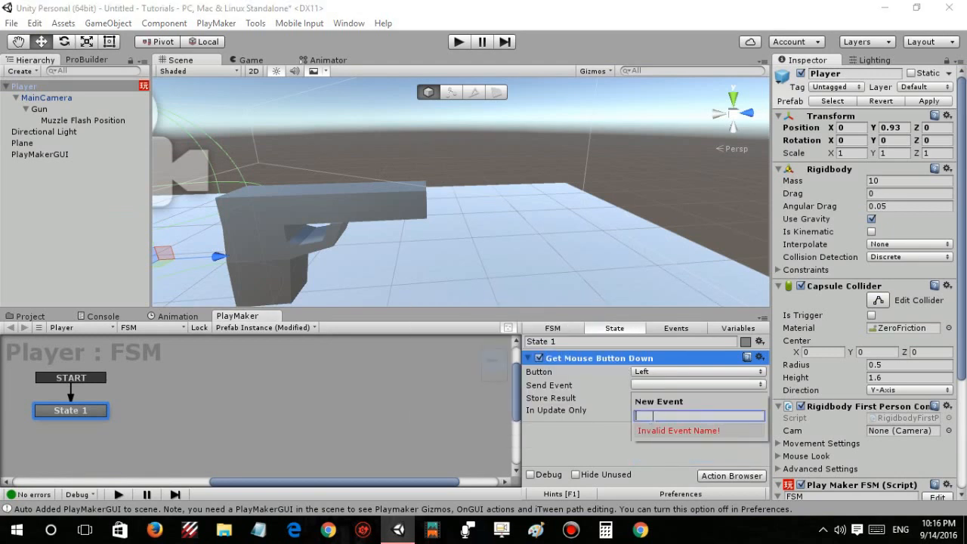
pyautogui.write('Fire')
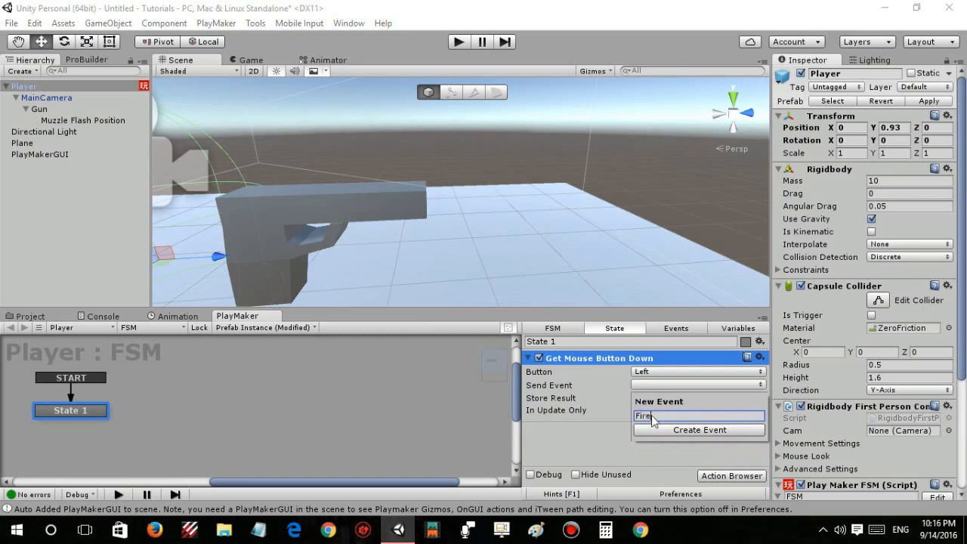
pyautogui.click(654, 428)
pyautogui.click(641, 406)
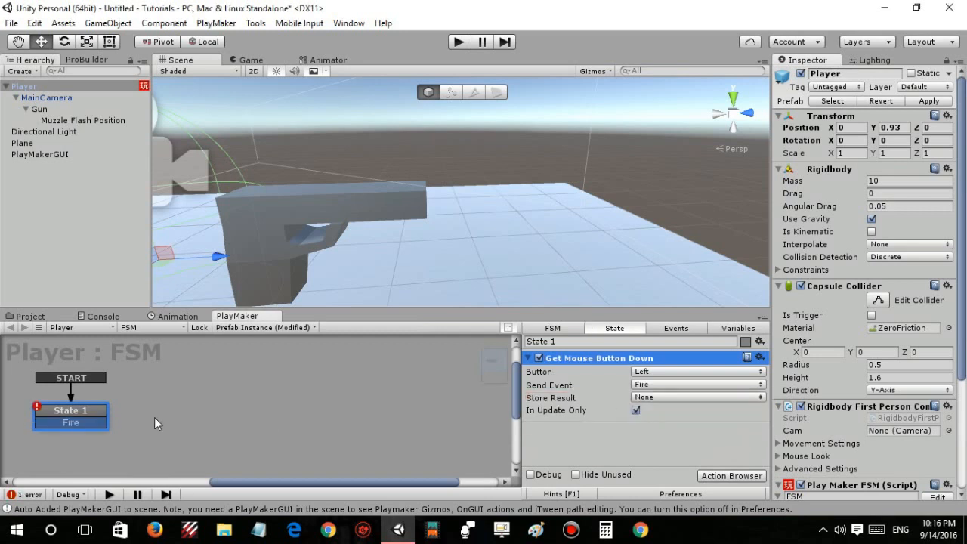
# - Link State 1's Fire transition to a new State 2 and add a Create Object action to that state
pyautogui.moveTo(98, 423); pyautogui.dragTo(208, 397)
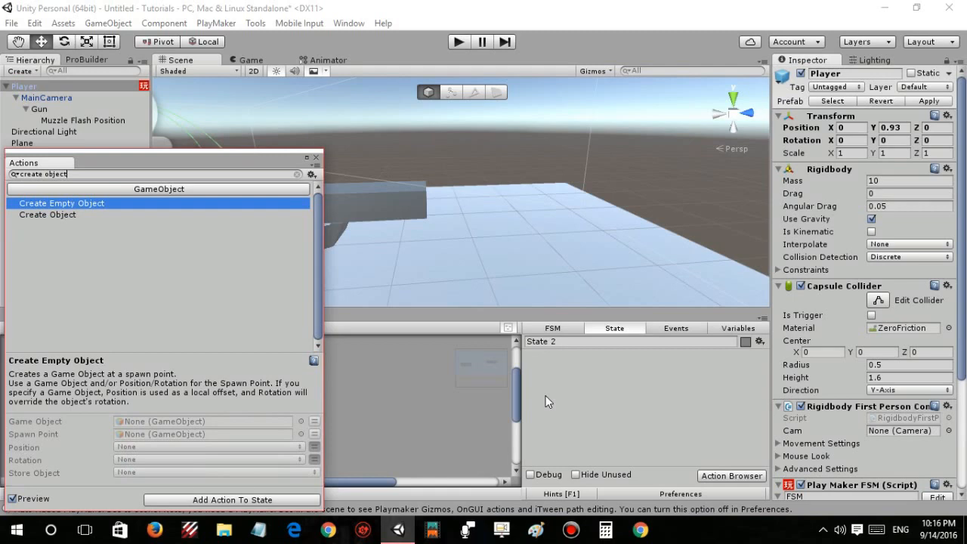
pyautogui.press('Down')
pyautogui.press('Return')
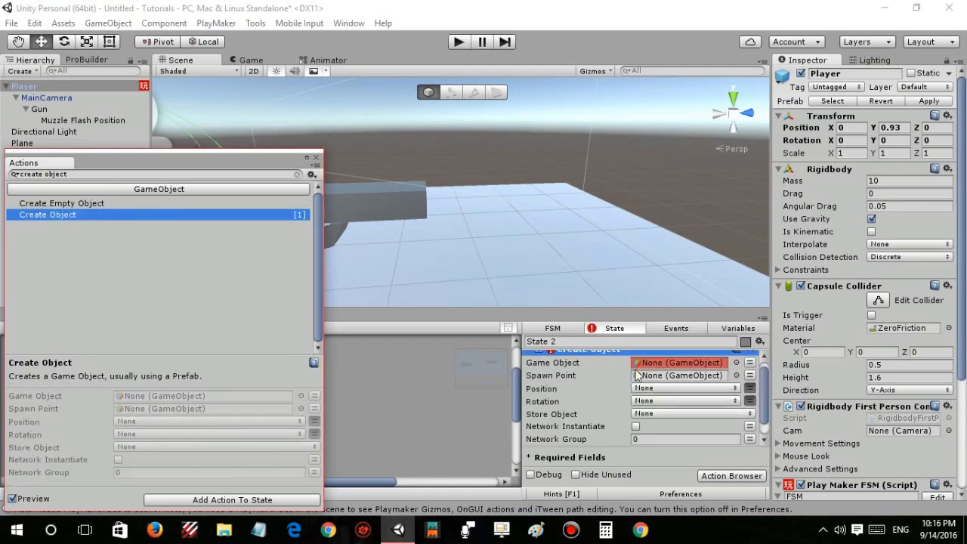
# - Set Create Object's Game Object to the Muzzle Flash prefab and its Spawn Point to Muzzle Flash Position, then collapse the action
pyautogui.click(736, 362)
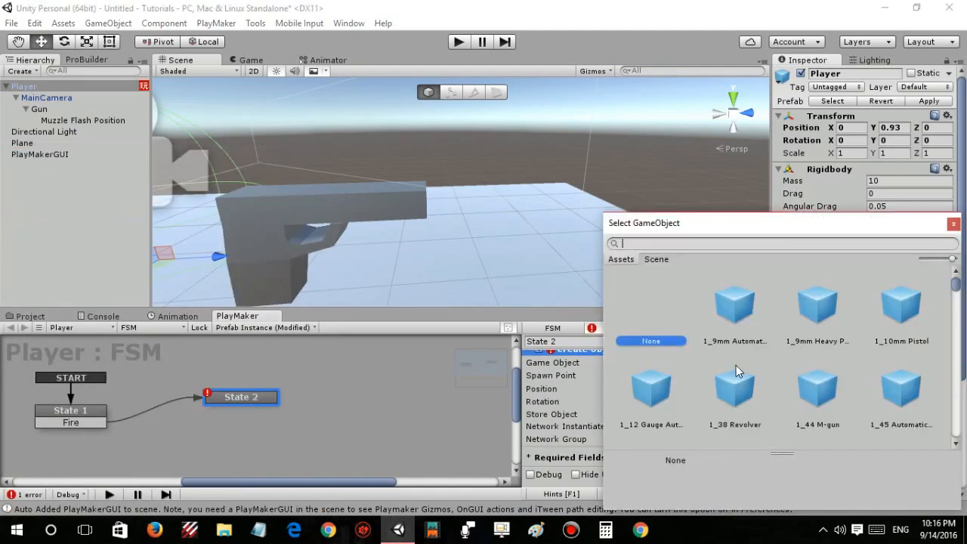
pyautogui.write('muzz')
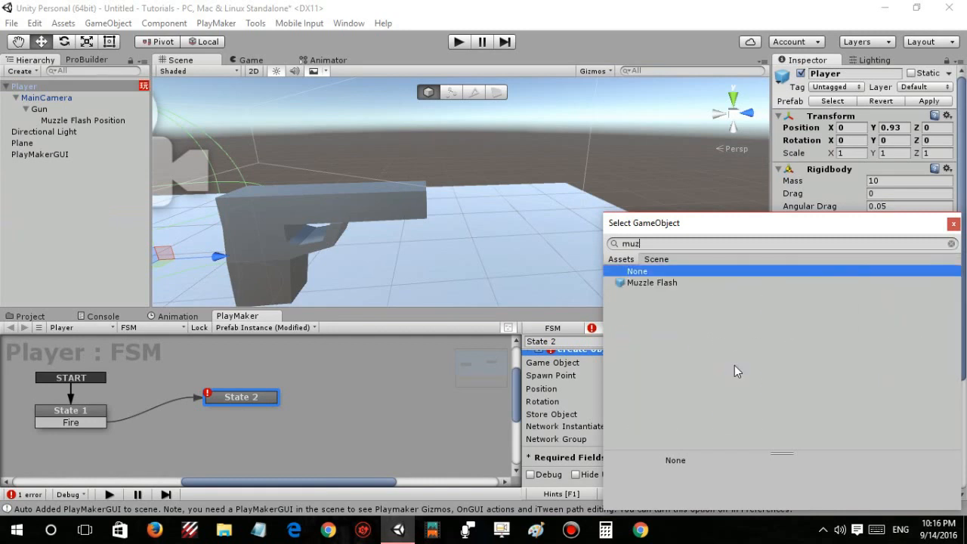
pyautogui.click(678, 286)
pyautogui.click(677, 287)
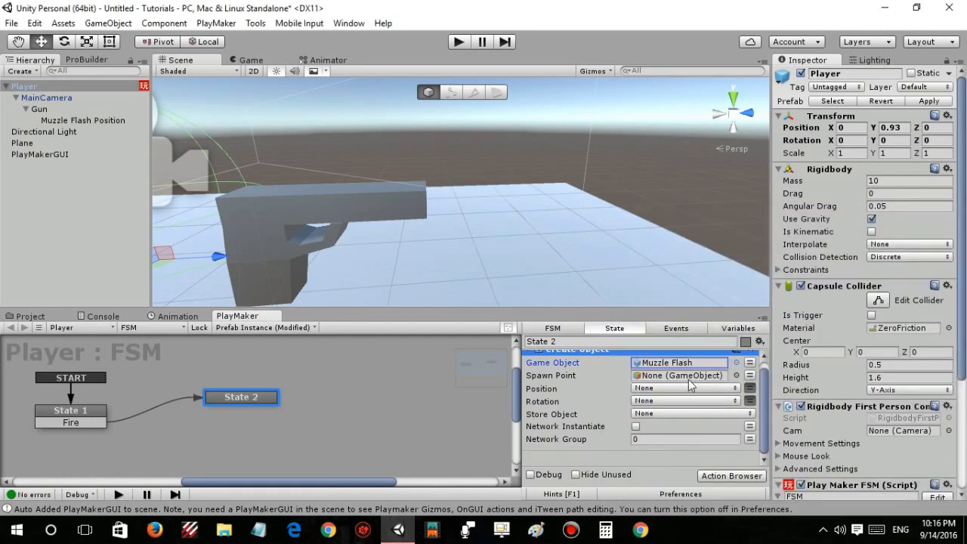
pyautogui.moveTo(84, 120); pyautogui.dragTo(668, 375)
pyautogui.scroll(1, 615, 404)
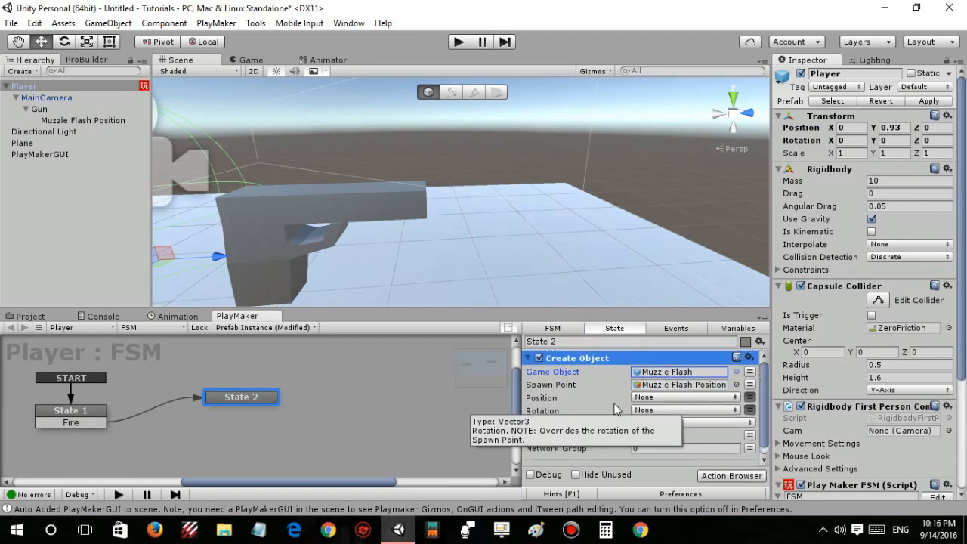
pyautogui.click(528, 358)
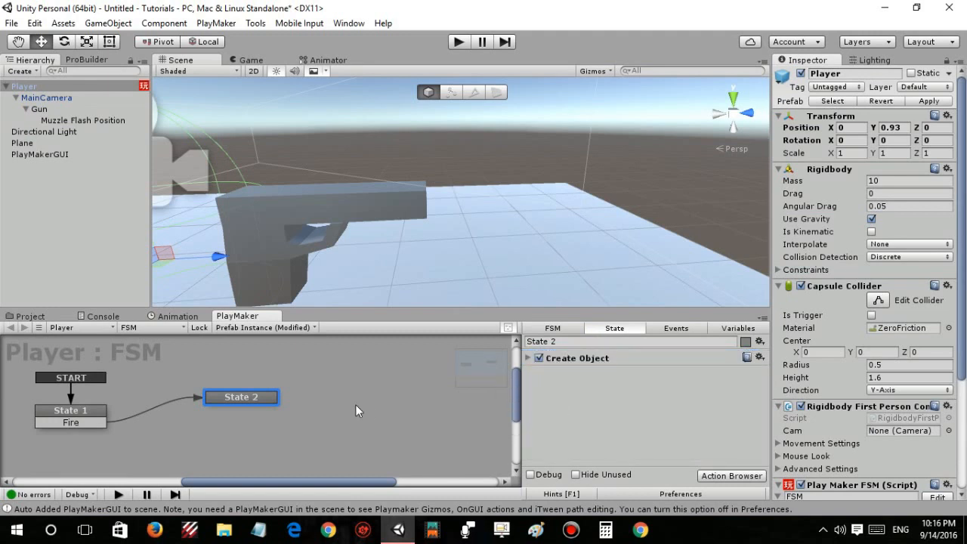
# - Add a Next Frame Event action to State 2 below Create Object
pyautogui.click(730, 475)
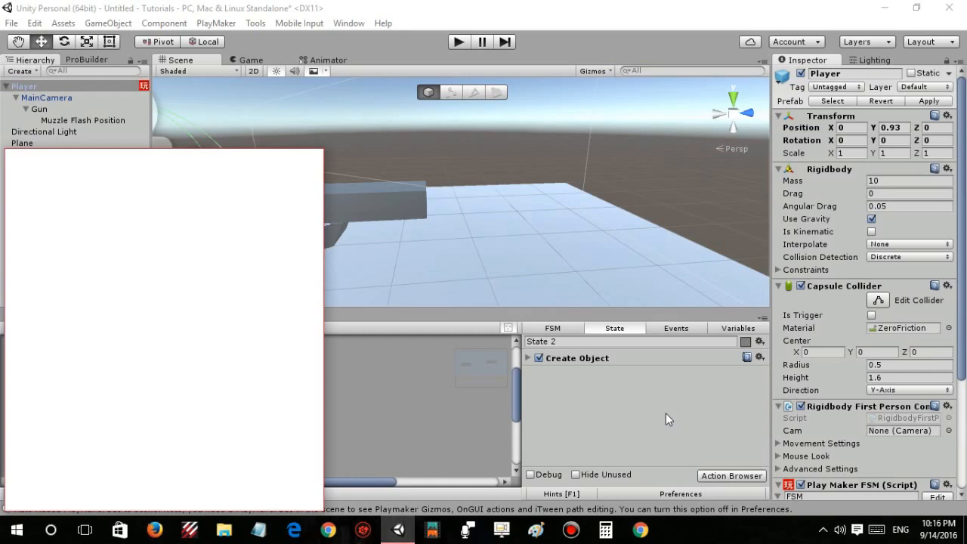
pyautogui.click(231, 499)
pyautogui.click(575, 387)
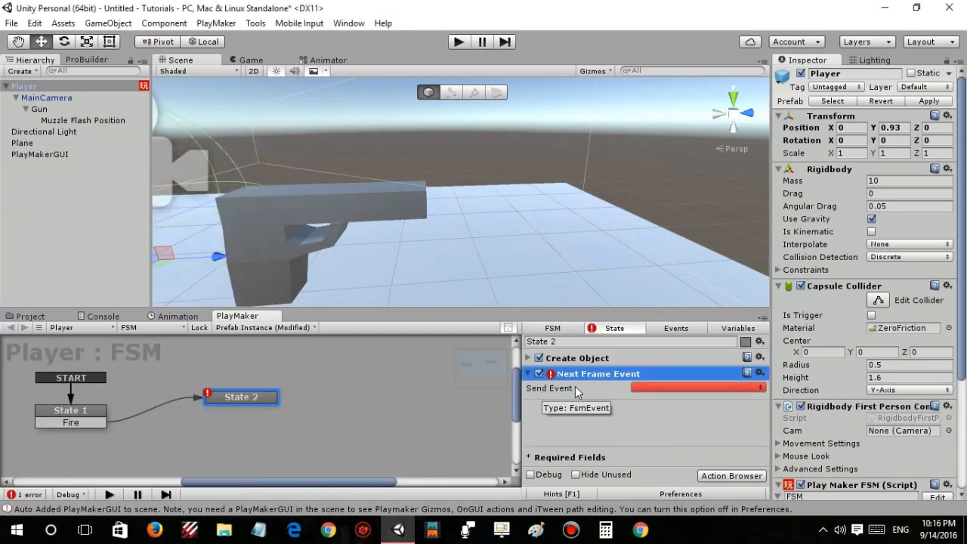
# - Add a FINISHED transition from State 2 back to State 1 and make Next Frame Event send FINISHED
pyautogui.keyDown('ctrl'); pyautogui.click(252, 397); pyautogui.keyUp('ctrl')
pyautogui.moveTo(245, 407); pyautogui.dragTo(103, 409)
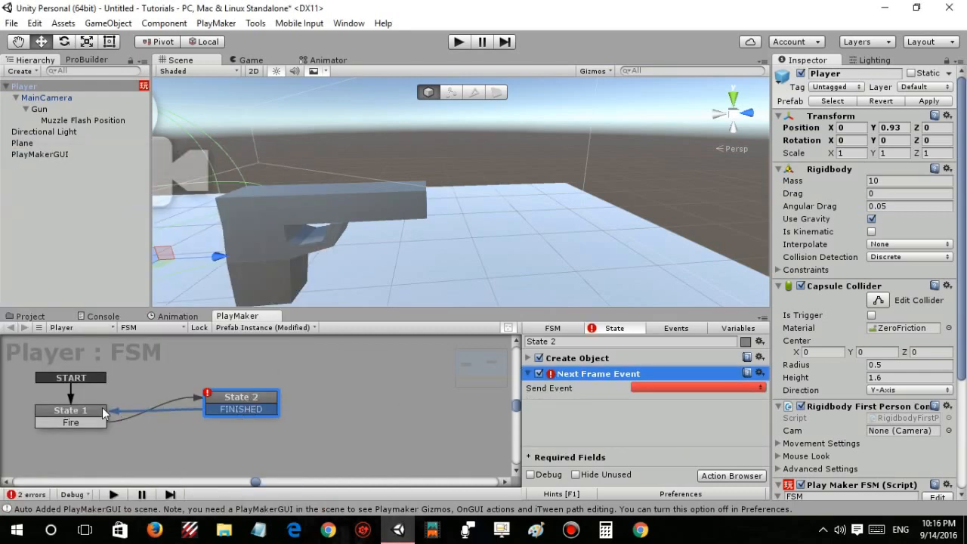
pyautogui.click(653, 388)
pyautogui.click(668, 417)
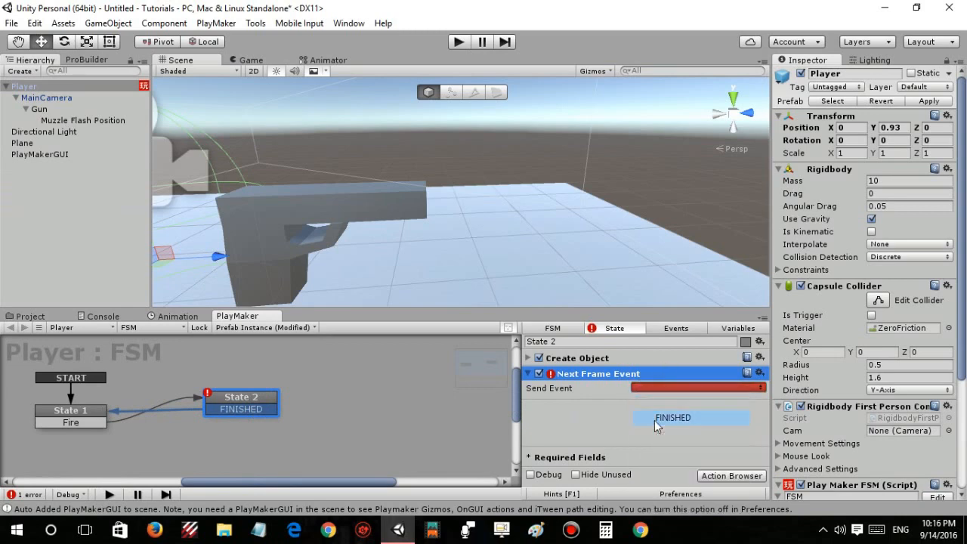
pyautogui.hotkey('ctrl', 's')
pyautogui.press('Escape')
# - Run the scene in play mode and fire the gun several times while turning to check the muzzle flash
pyautogui.click(458, 42)
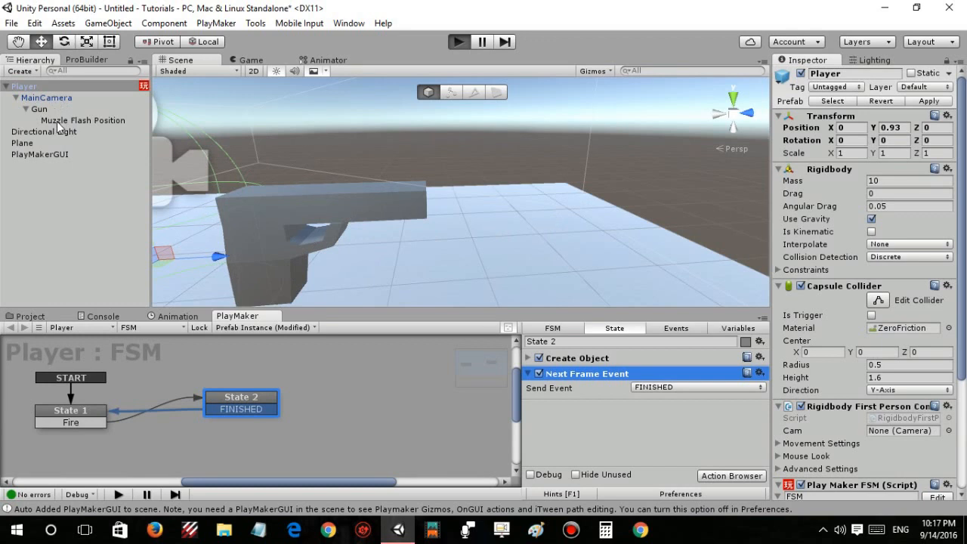
pyautogui.hotkey('ctrl', 'p')
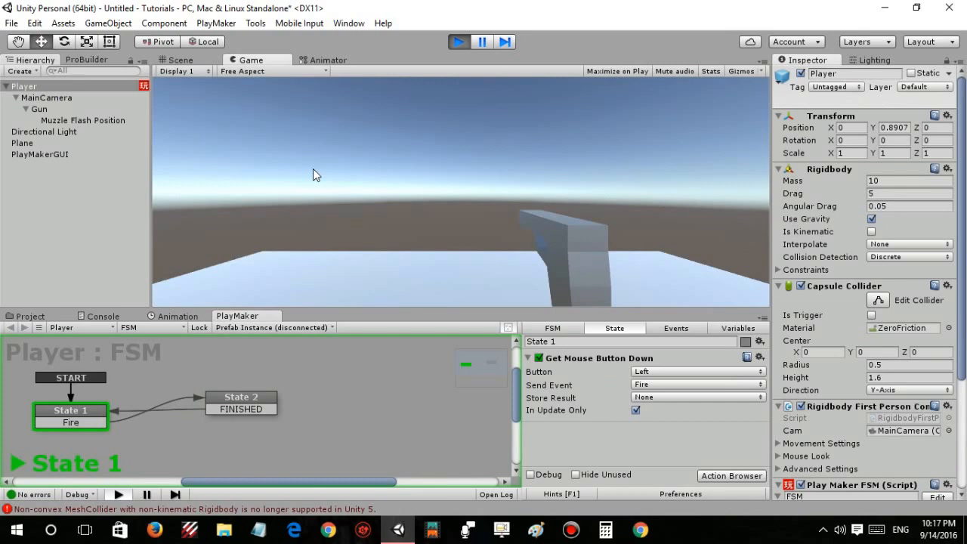
pyautogui.click(312, 168)
pyautogui.click(378, 164)
pyautogui.click(377, 163)
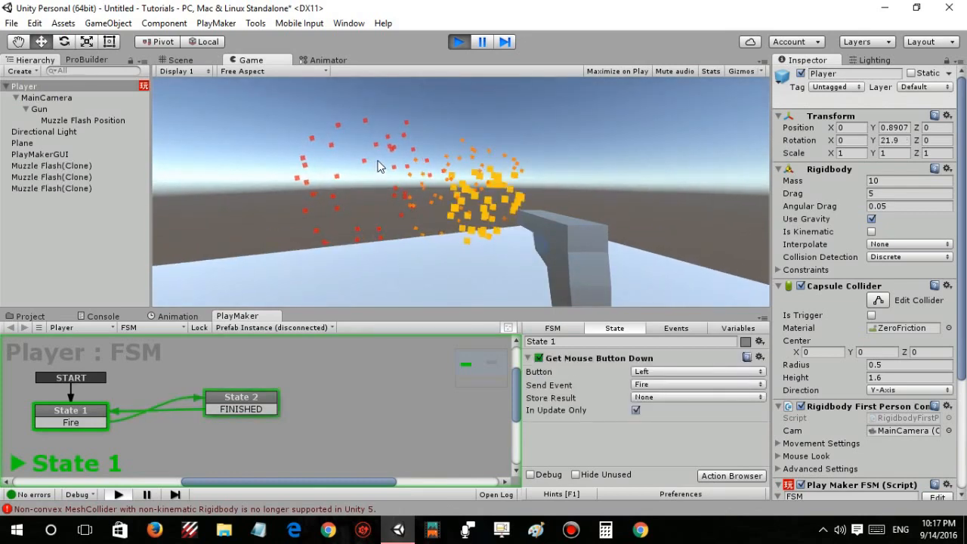
pyautogui.click(591, 165)
pyautogui.click(586, 173)
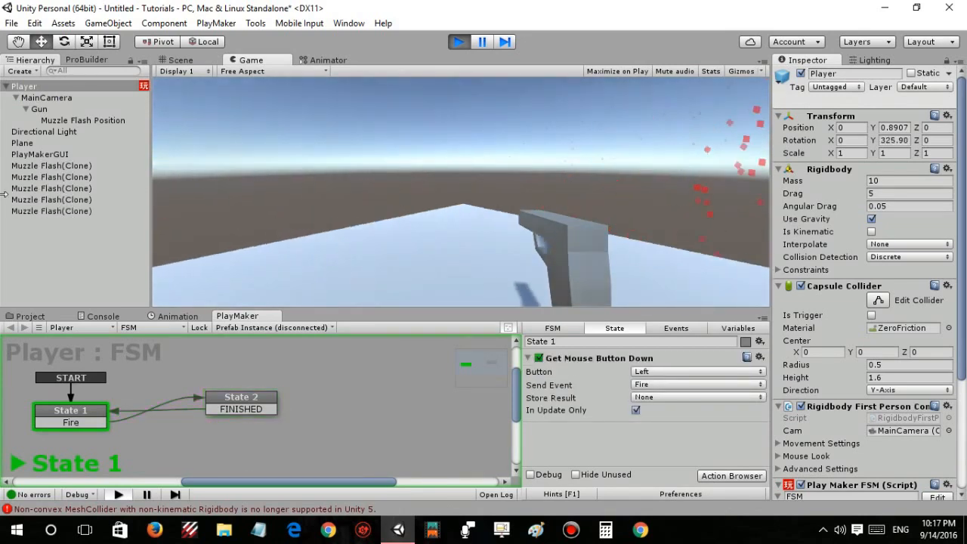
# - Walk the player around the plane while firing to test the muzzle flash in motion
pyautogui.click(405, 191)
pyautogui.press('w')
pyautogui.click(299, 162)
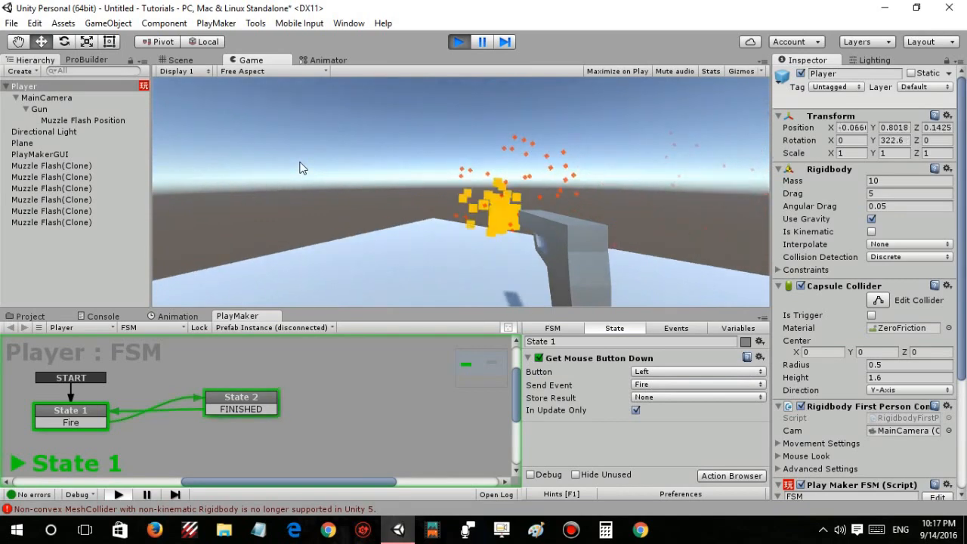
pyautogui.press('w')
pyautogui.press('w')
pyautogui.click(601, 188)
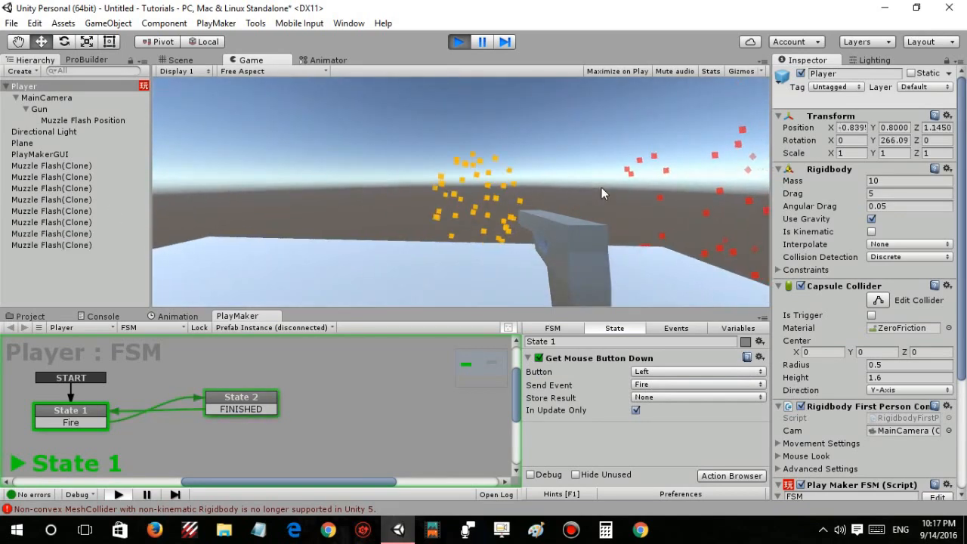
pyautogui.press('w')
pyautogui.click(360, 179)
pyautogui.press('s')
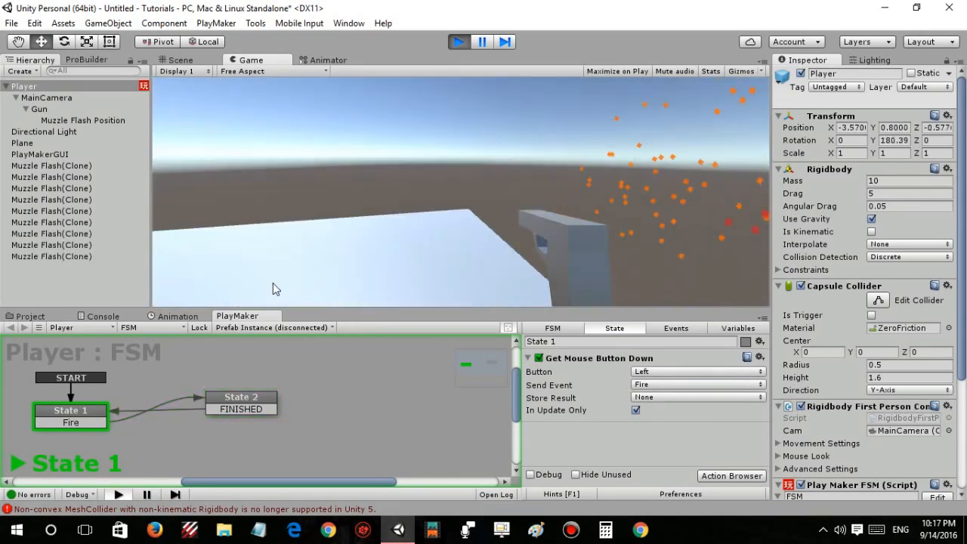
pyautogui.click(369, 245)
pyautogui.press('a')
pyautogui.click(364, 225)
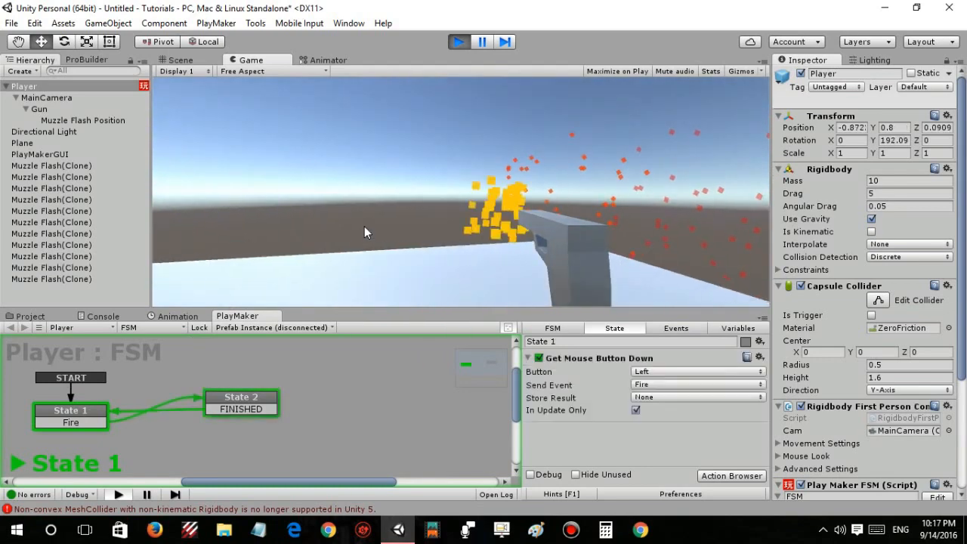
pyautogui.press('w')
pyautogui.click(383, 221)
pyautogui.click(574, 219)
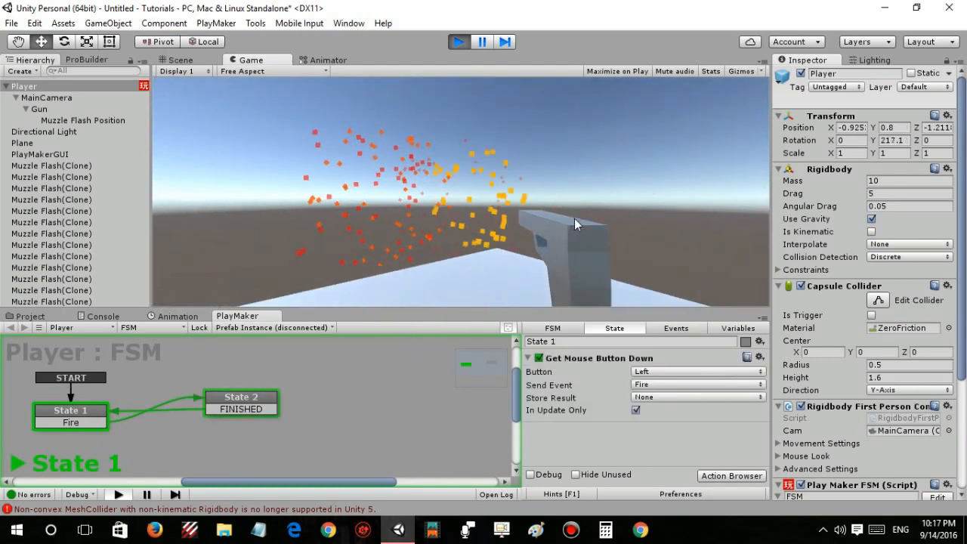
pyautogui.click(689, 204)
pyautogui.press('w')
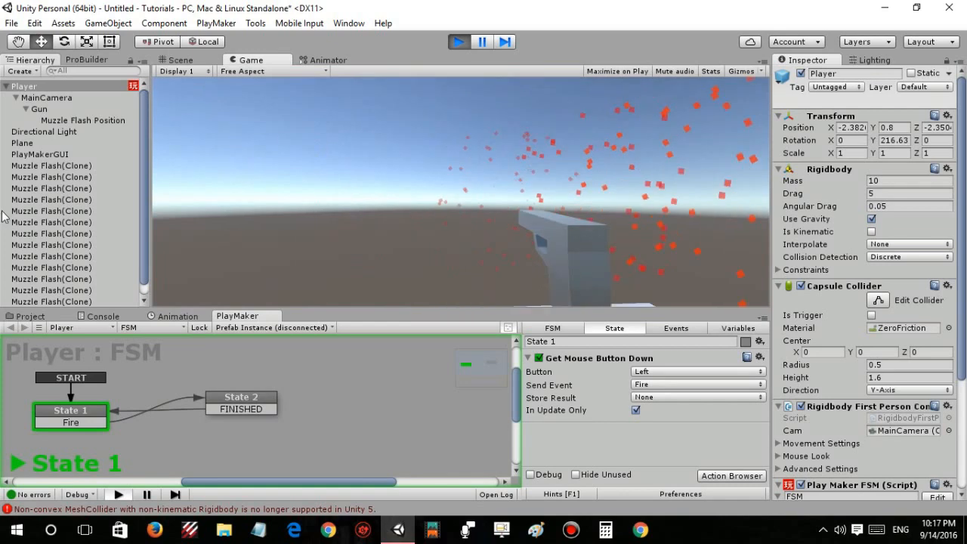
# - Fire repeatedly while standing still and looking in different directions to examine the muzzle flash's spawn position
pyautogui.click(545, 208)
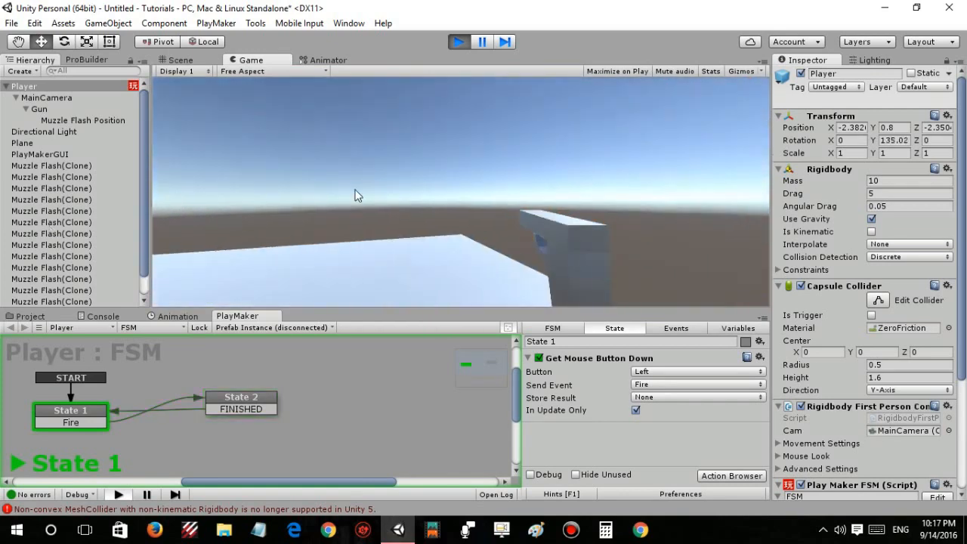
pyautogui.click(425, 186)
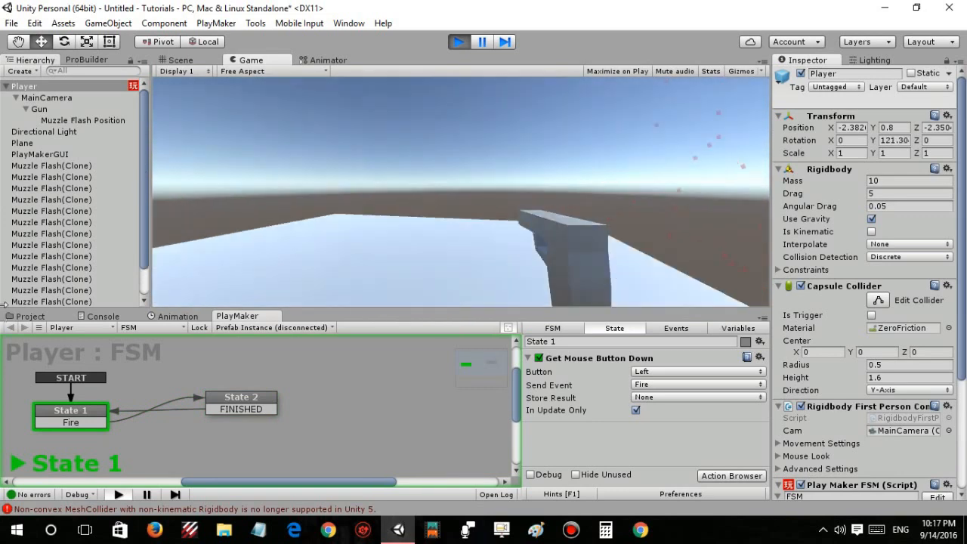
pyautogui.click(457, 239)
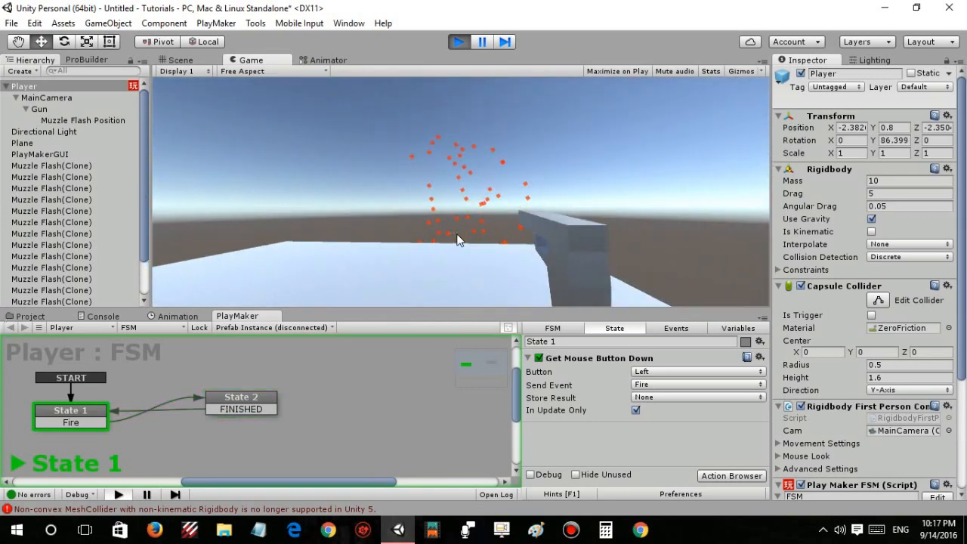
pyautogui.click(205, 258)
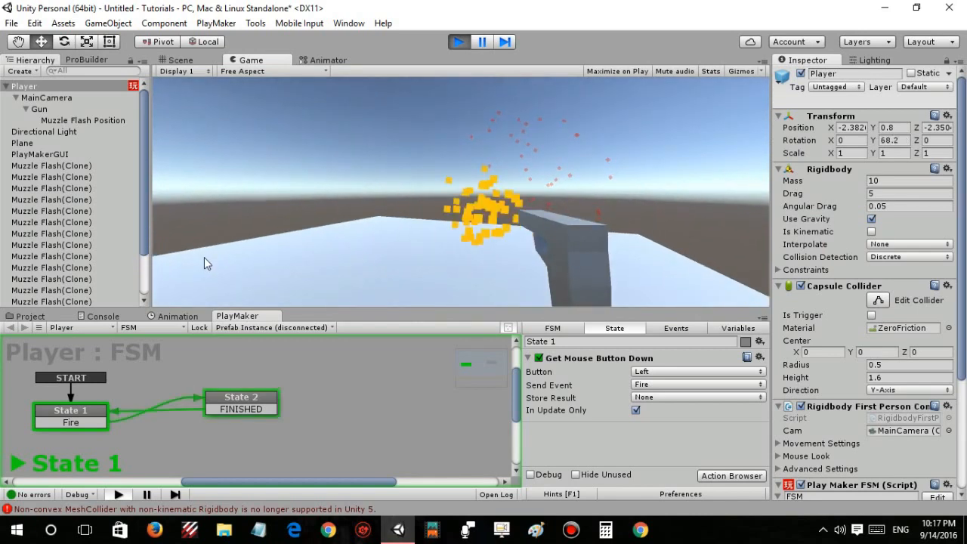
pyautogui.click(340, 185)
pyautogui.click(461, 257)
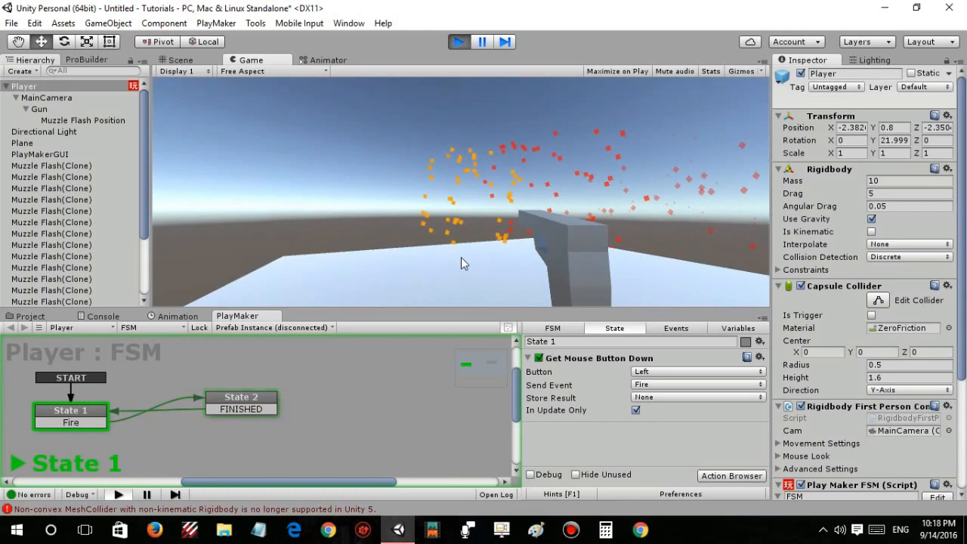
pyautogui.click(619, 181)
pyautogui.click(404, 187)
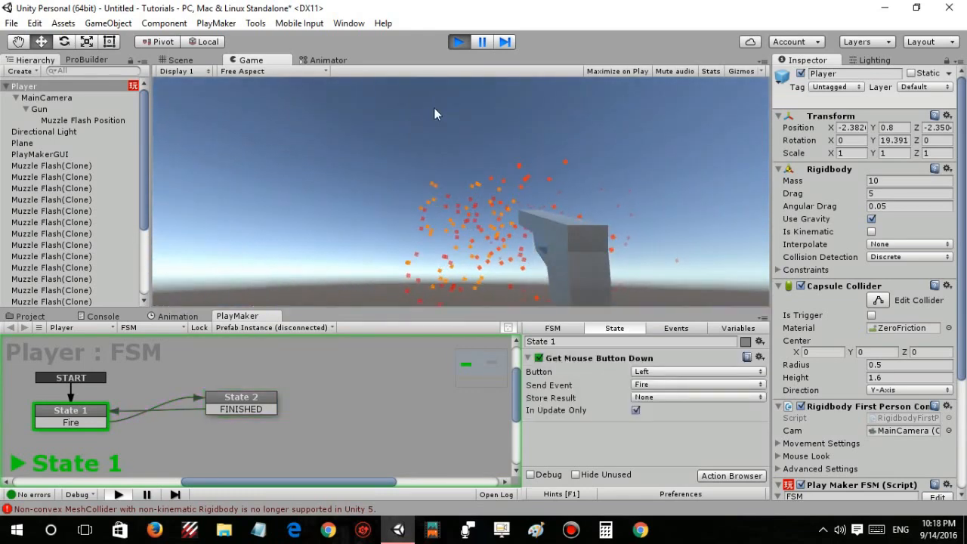
pyautogui.click(667, 131)
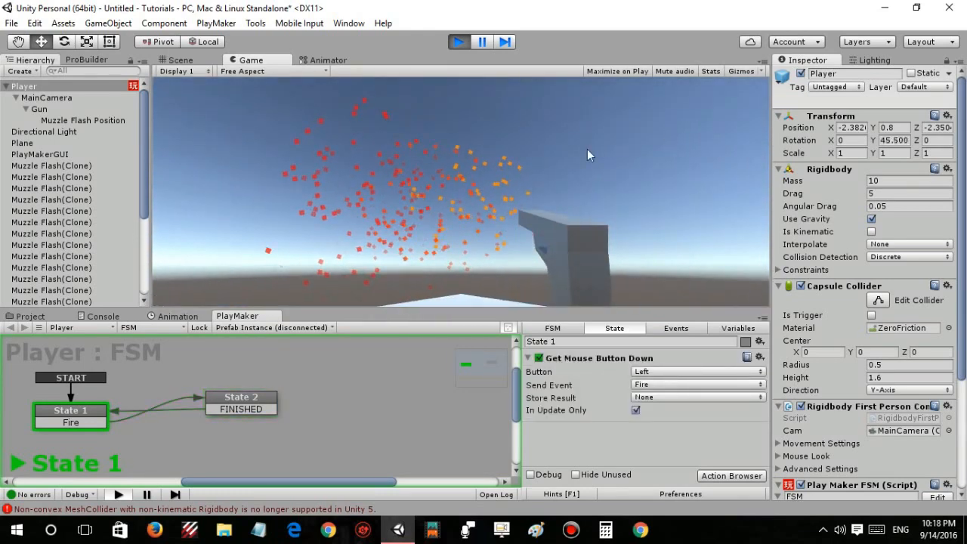
# - Keep firing the gun in play mode while aiming at the sky and across the plane to check the particle burst at the barrel
pyautogui.click(636, 166)
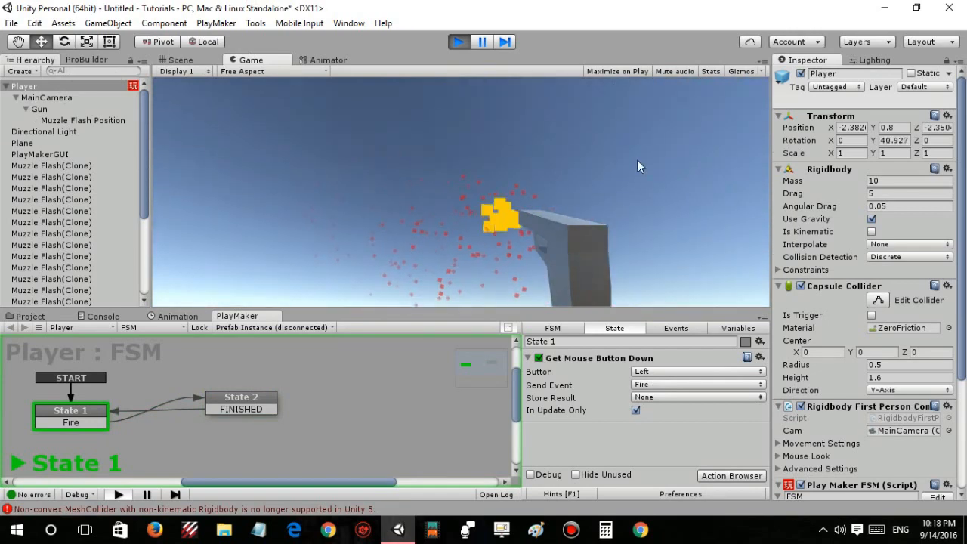
pyautogui.click(527, 182)
pyautogui.click(459, 187)
pyautogui.click(474, 229)
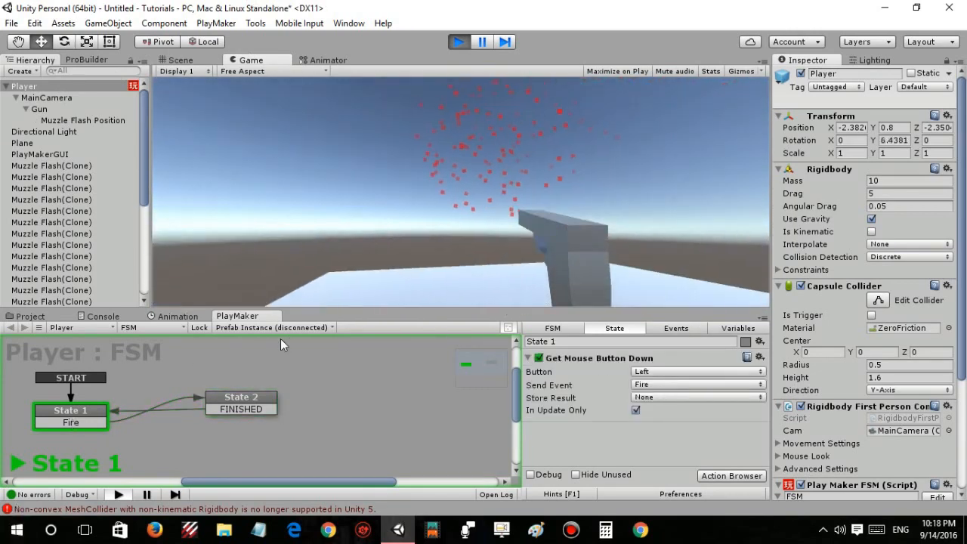
pyautogui.click(363, 261)
pyautogui.click(603, 231)
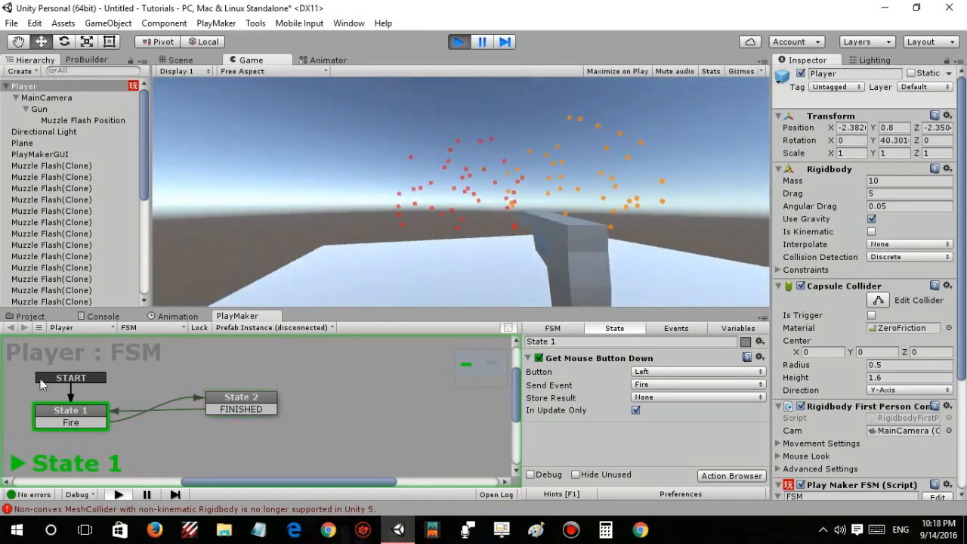
pyautogui.click(569, 243)
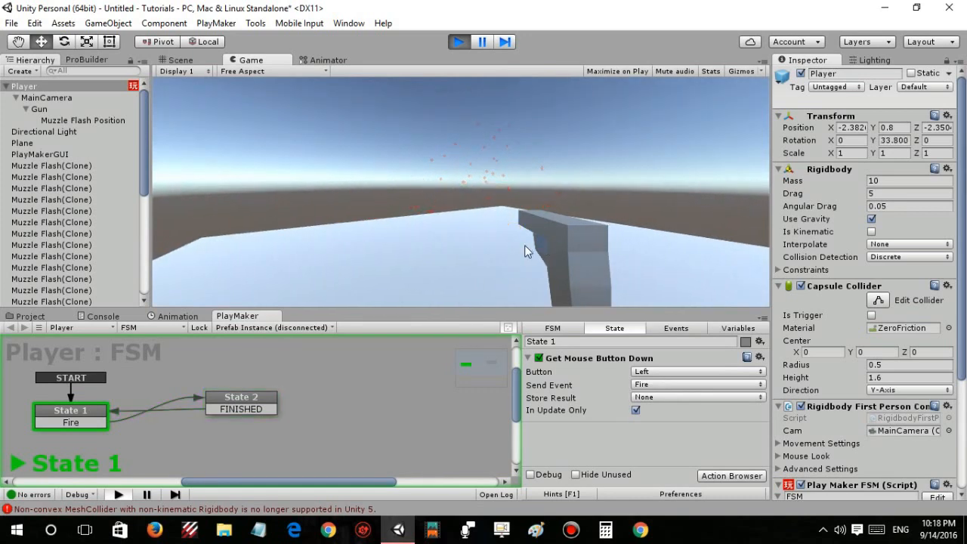
pyautogui.click(527, 209)
pyautogui.click(542, 140)
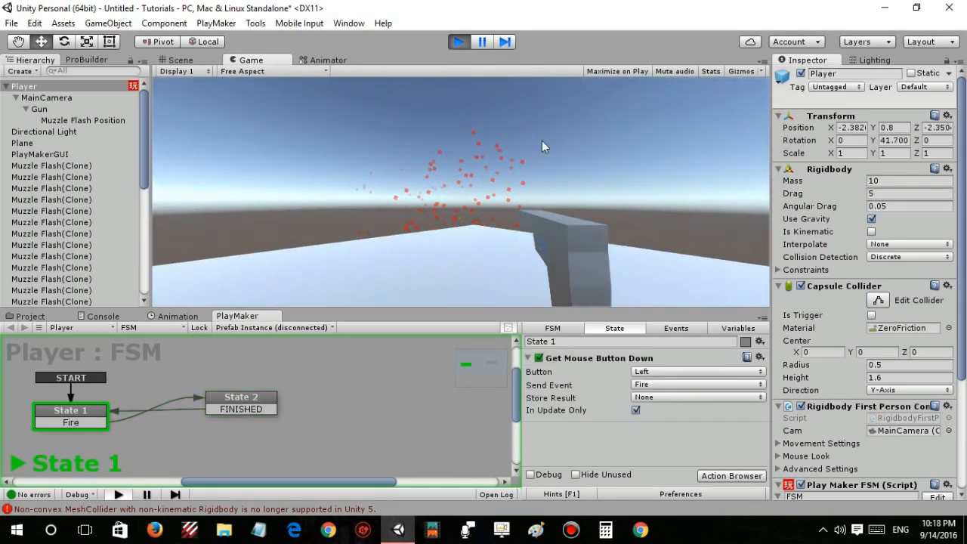
pyautogui.click(572, 134)
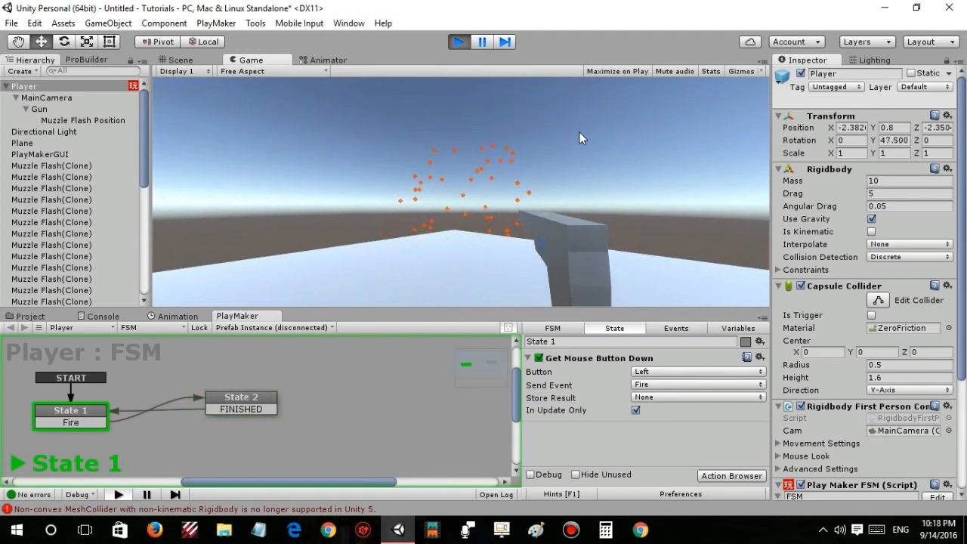